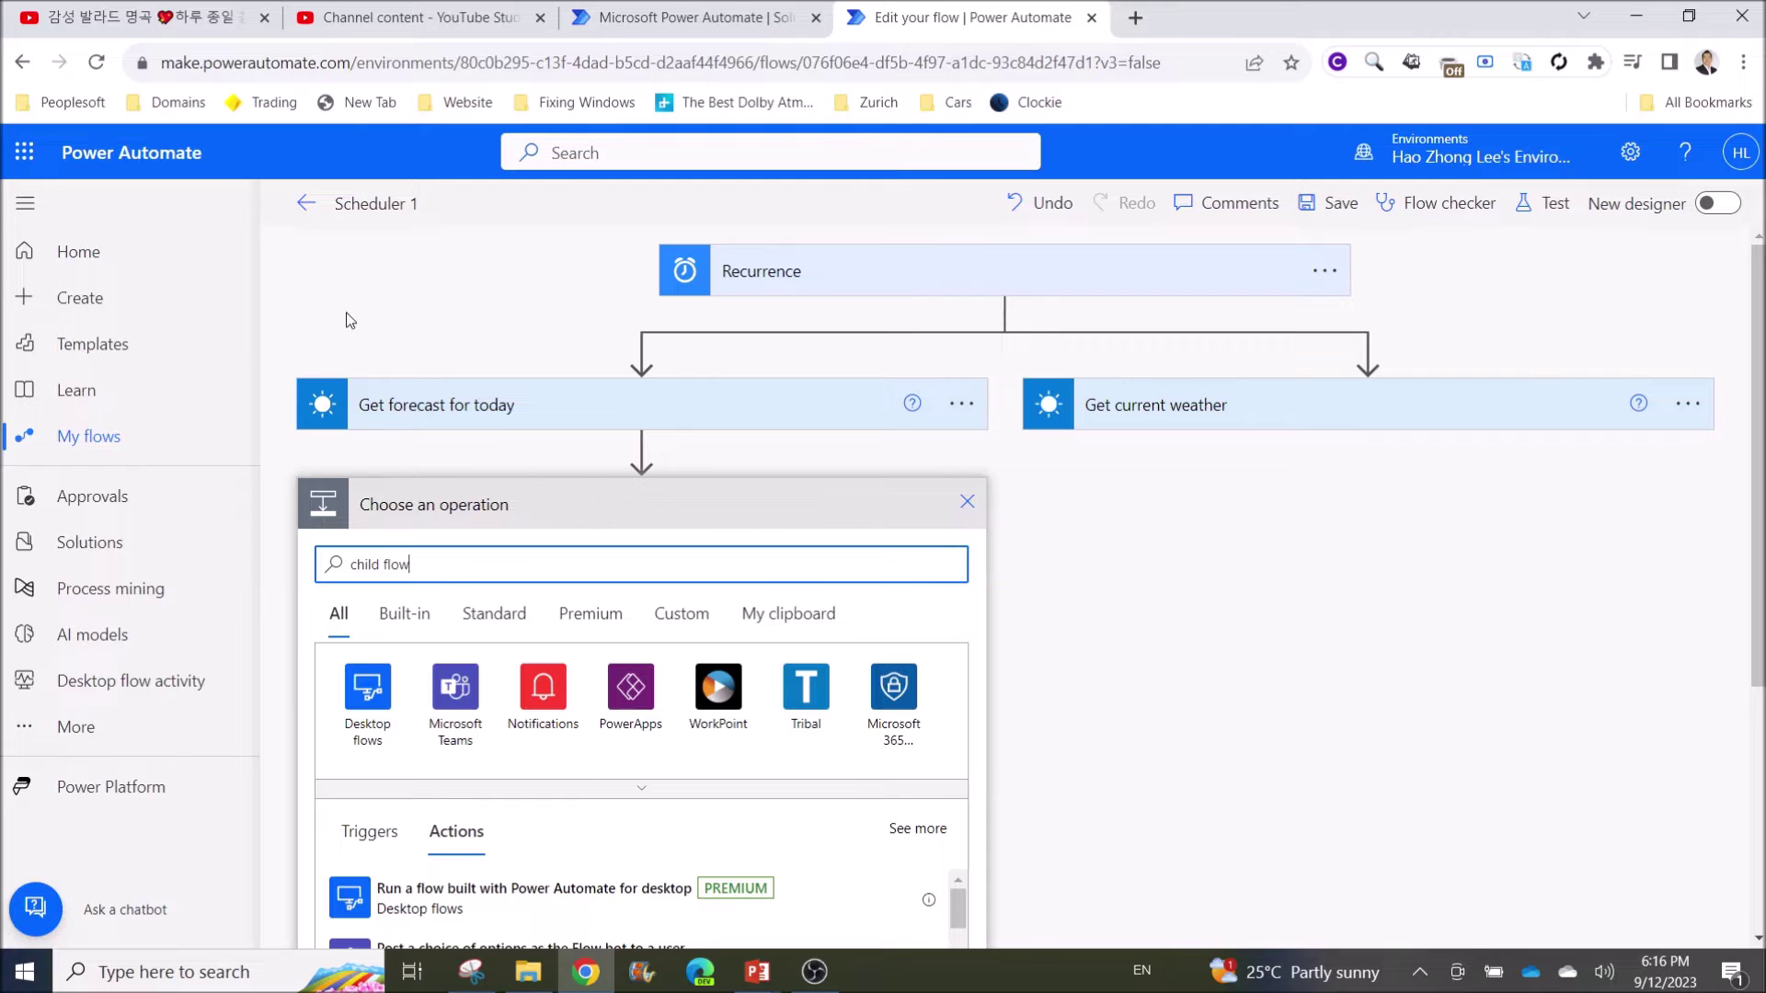
{"action": "triple_click", "coordinate": [445, 564]}
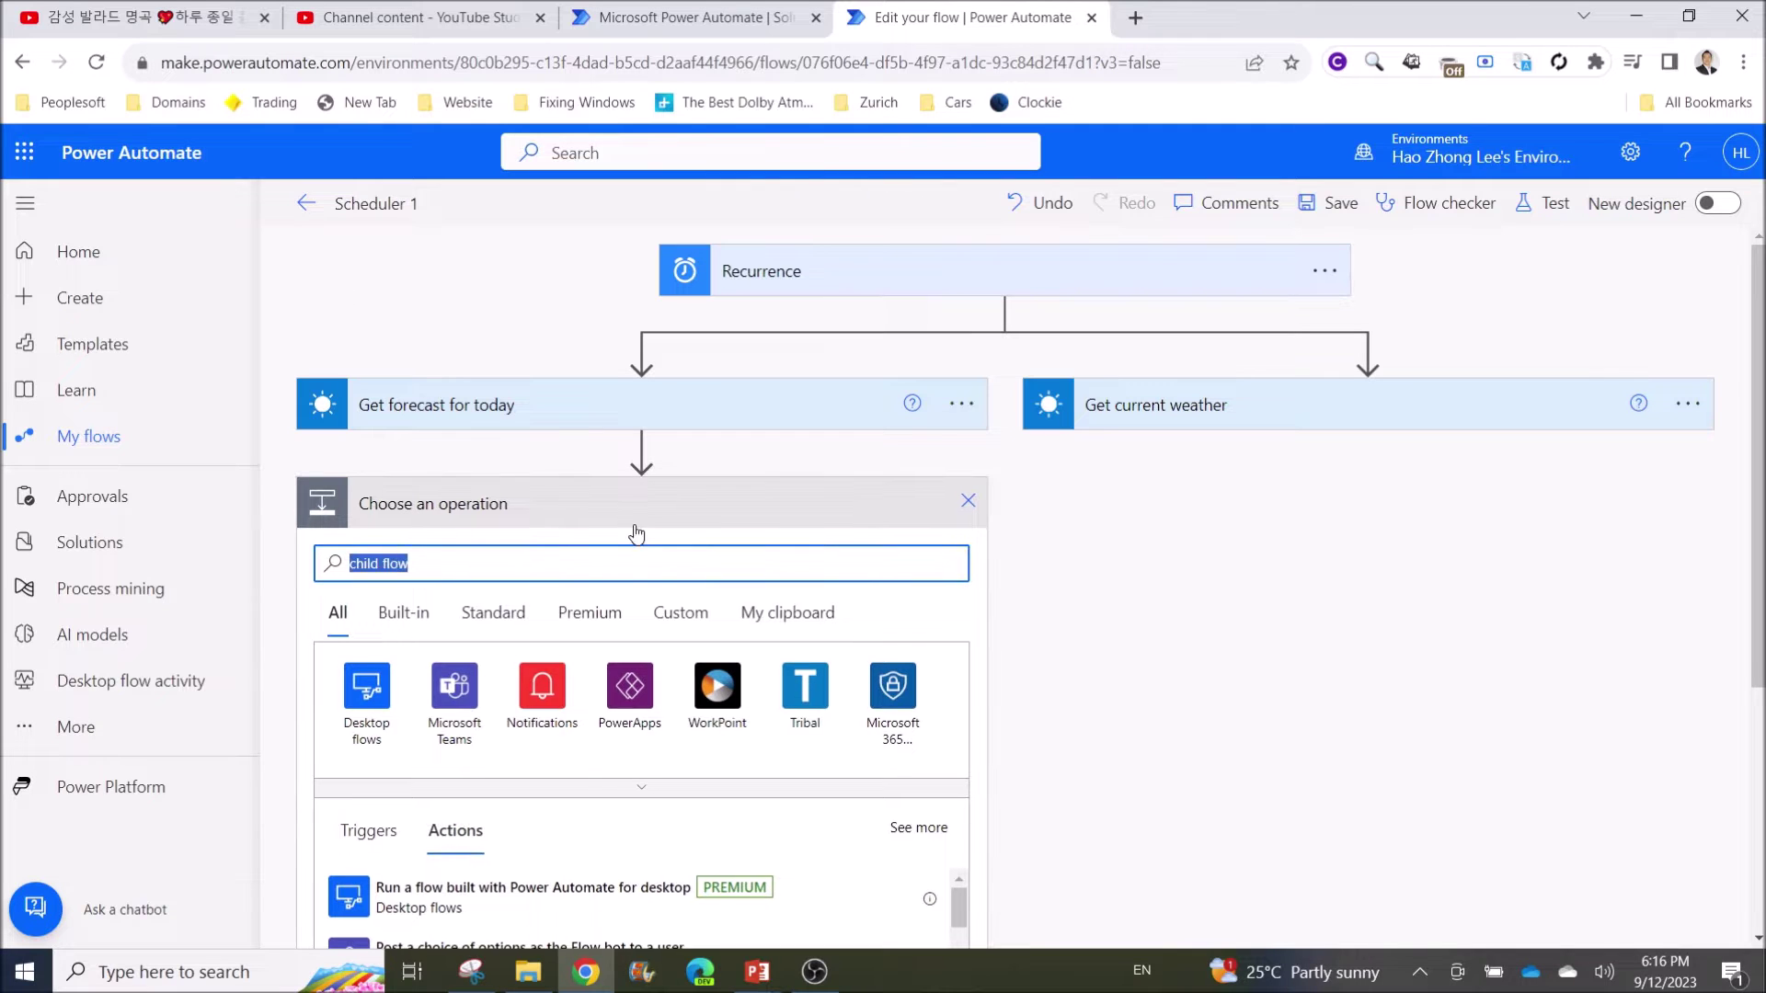
{"action": "type", "text": "child flow"}
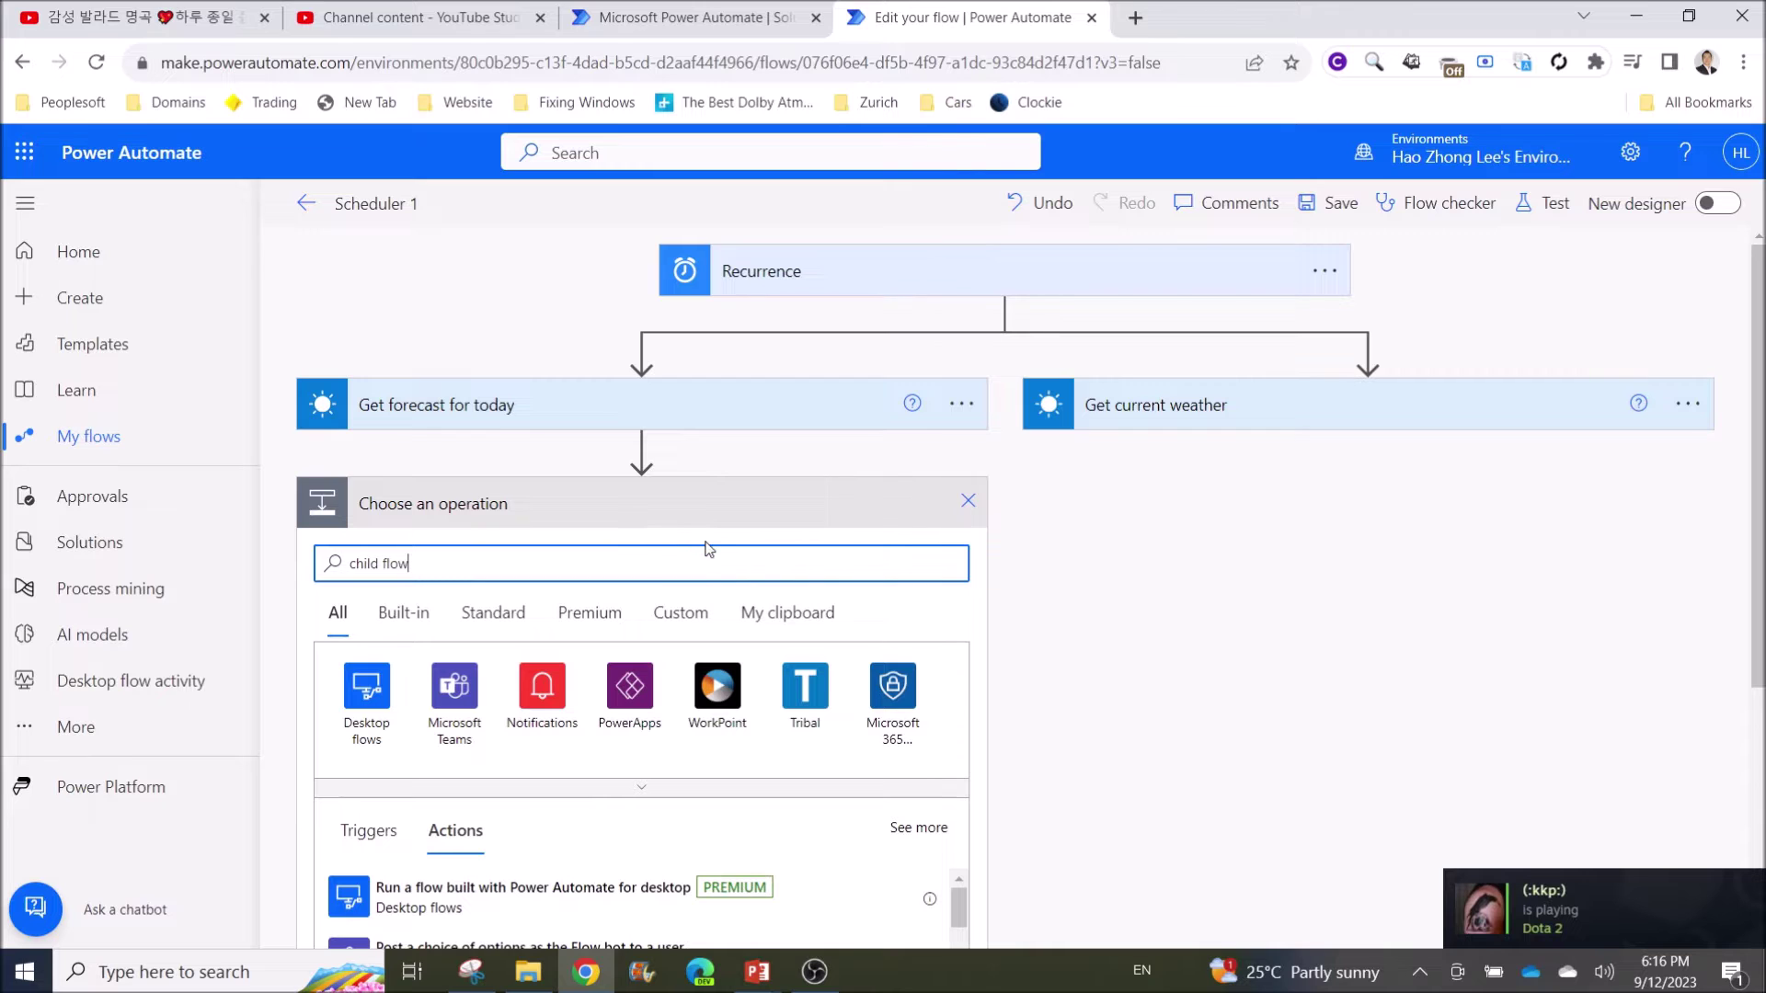
{"action": "scroll", "coordinate": [709, 549], "scroll_direction": "down", "scroll_amount": 3}
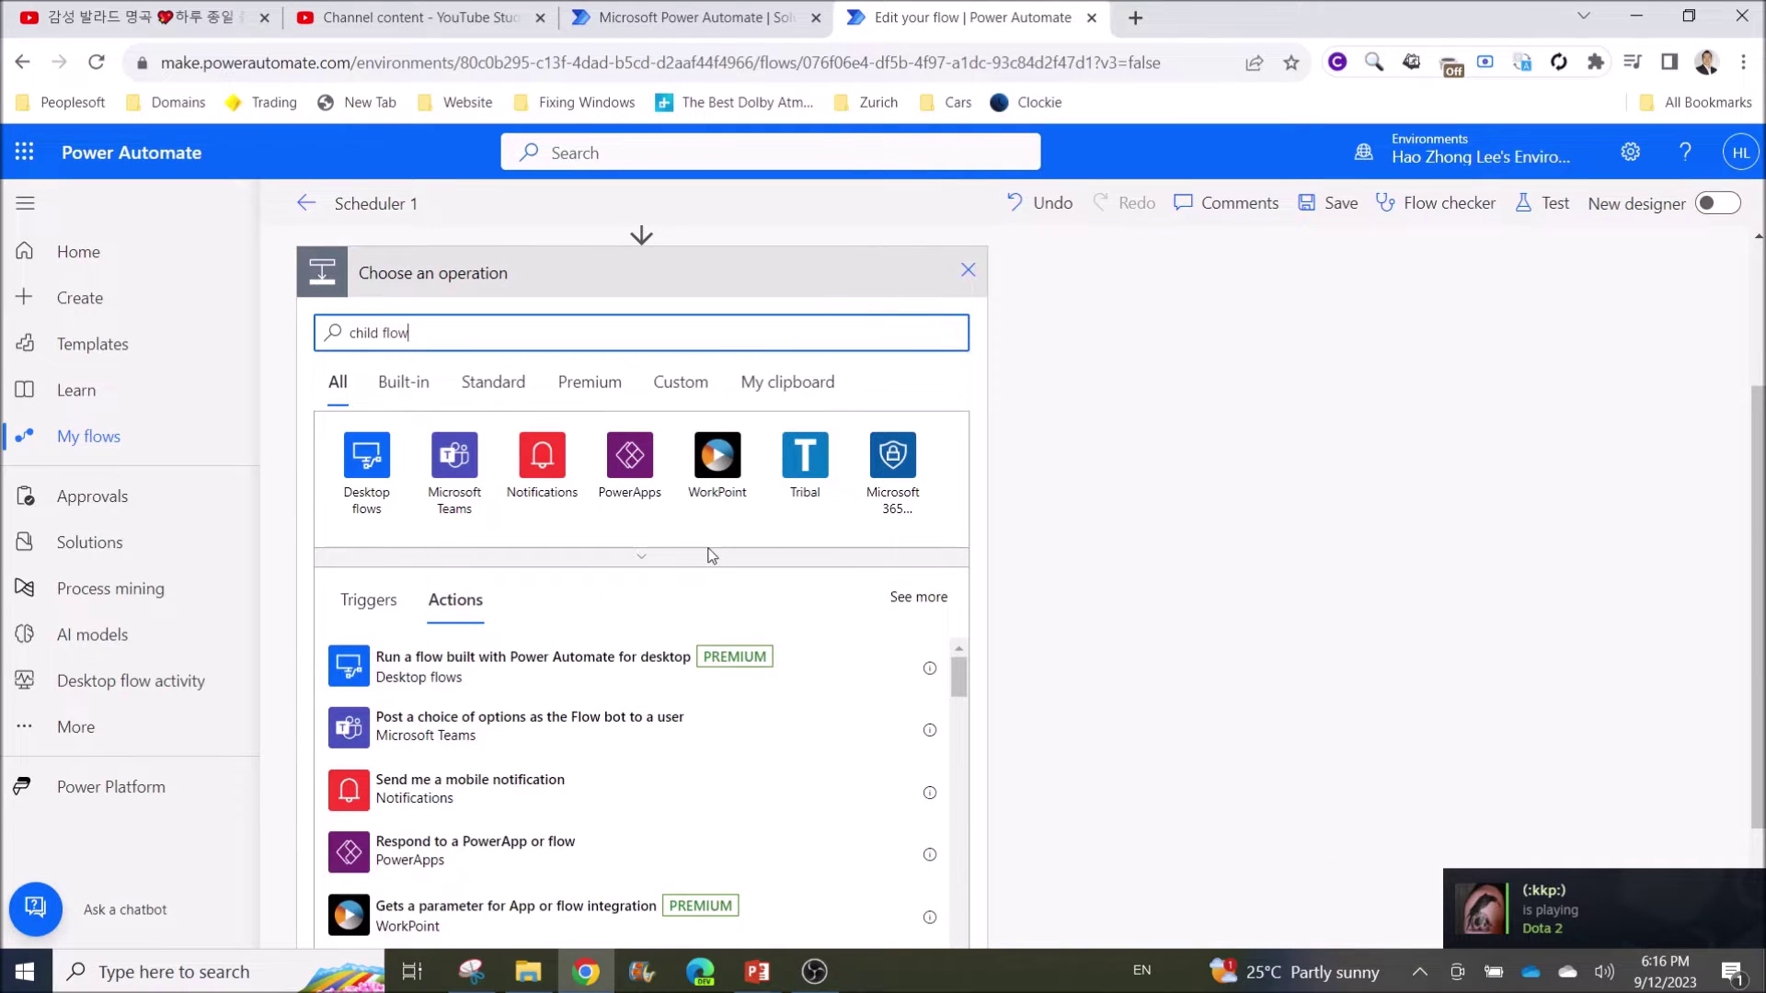
{"action": "scroll", "coordinate": [698, 555], "scroll_direction": "up", "scroll_amount": 3}
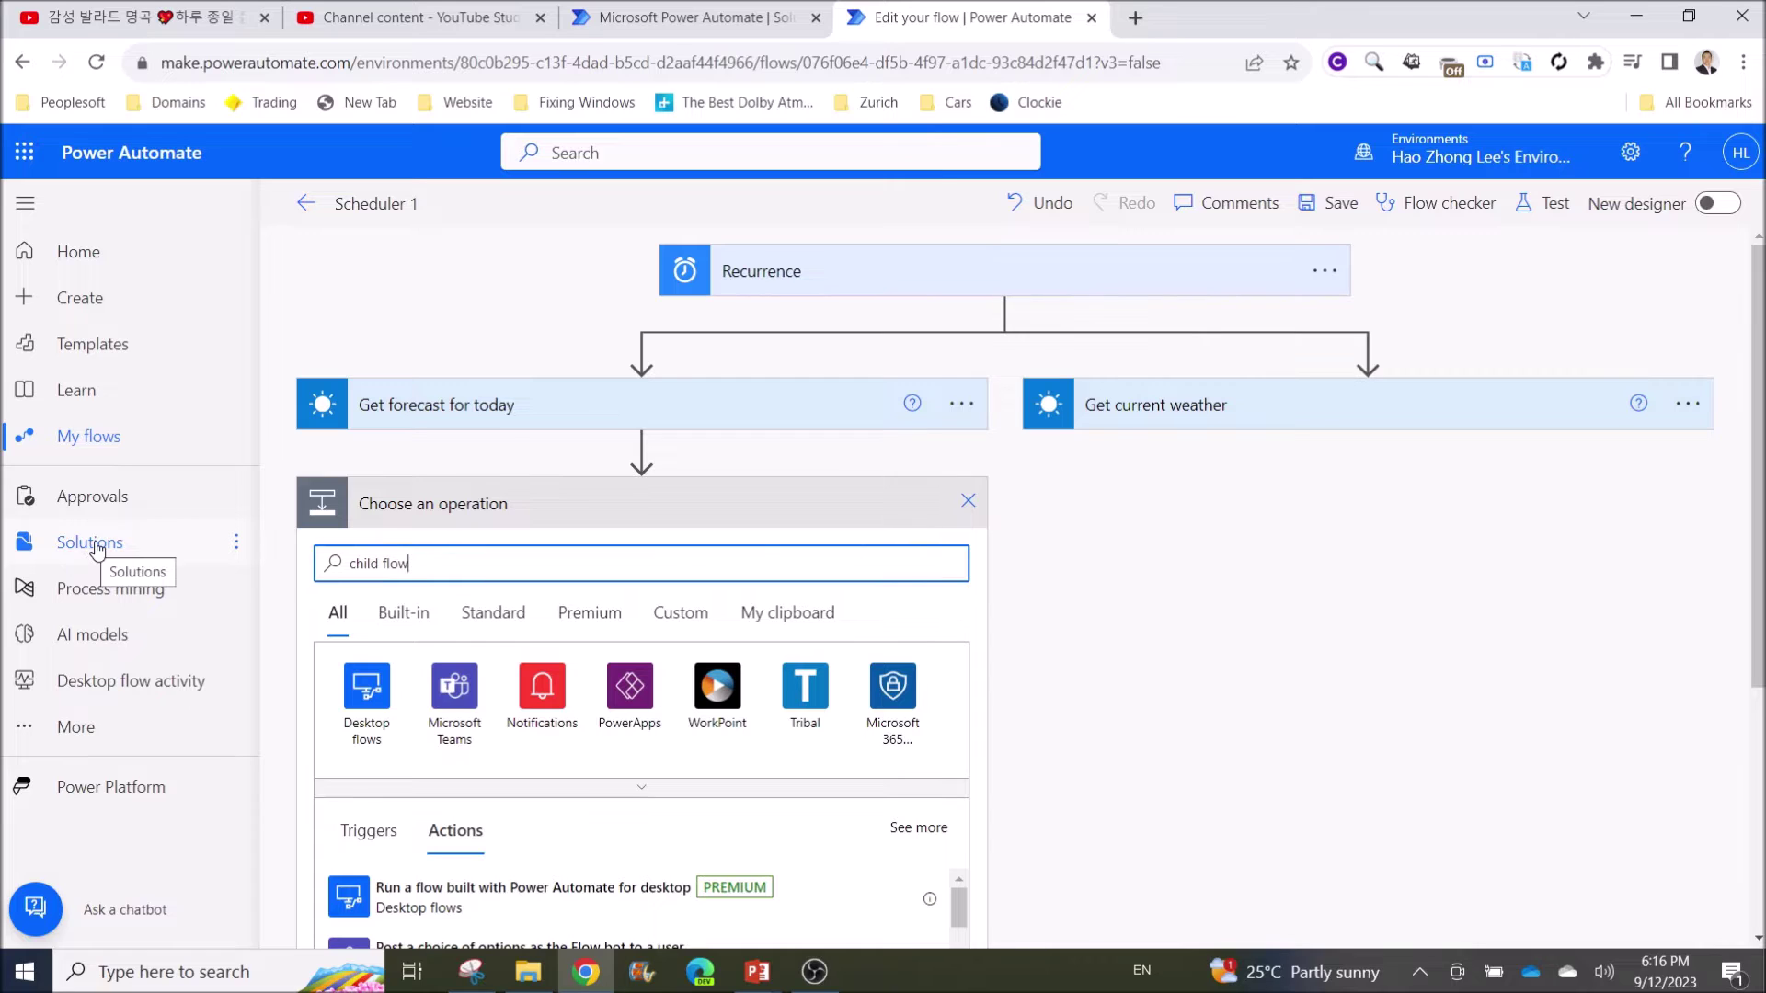
Go to the Solutions page listing Demo, AI Sample Data and Asset Checkout
{"action": "left_click", "coordinate": [90, 543]}
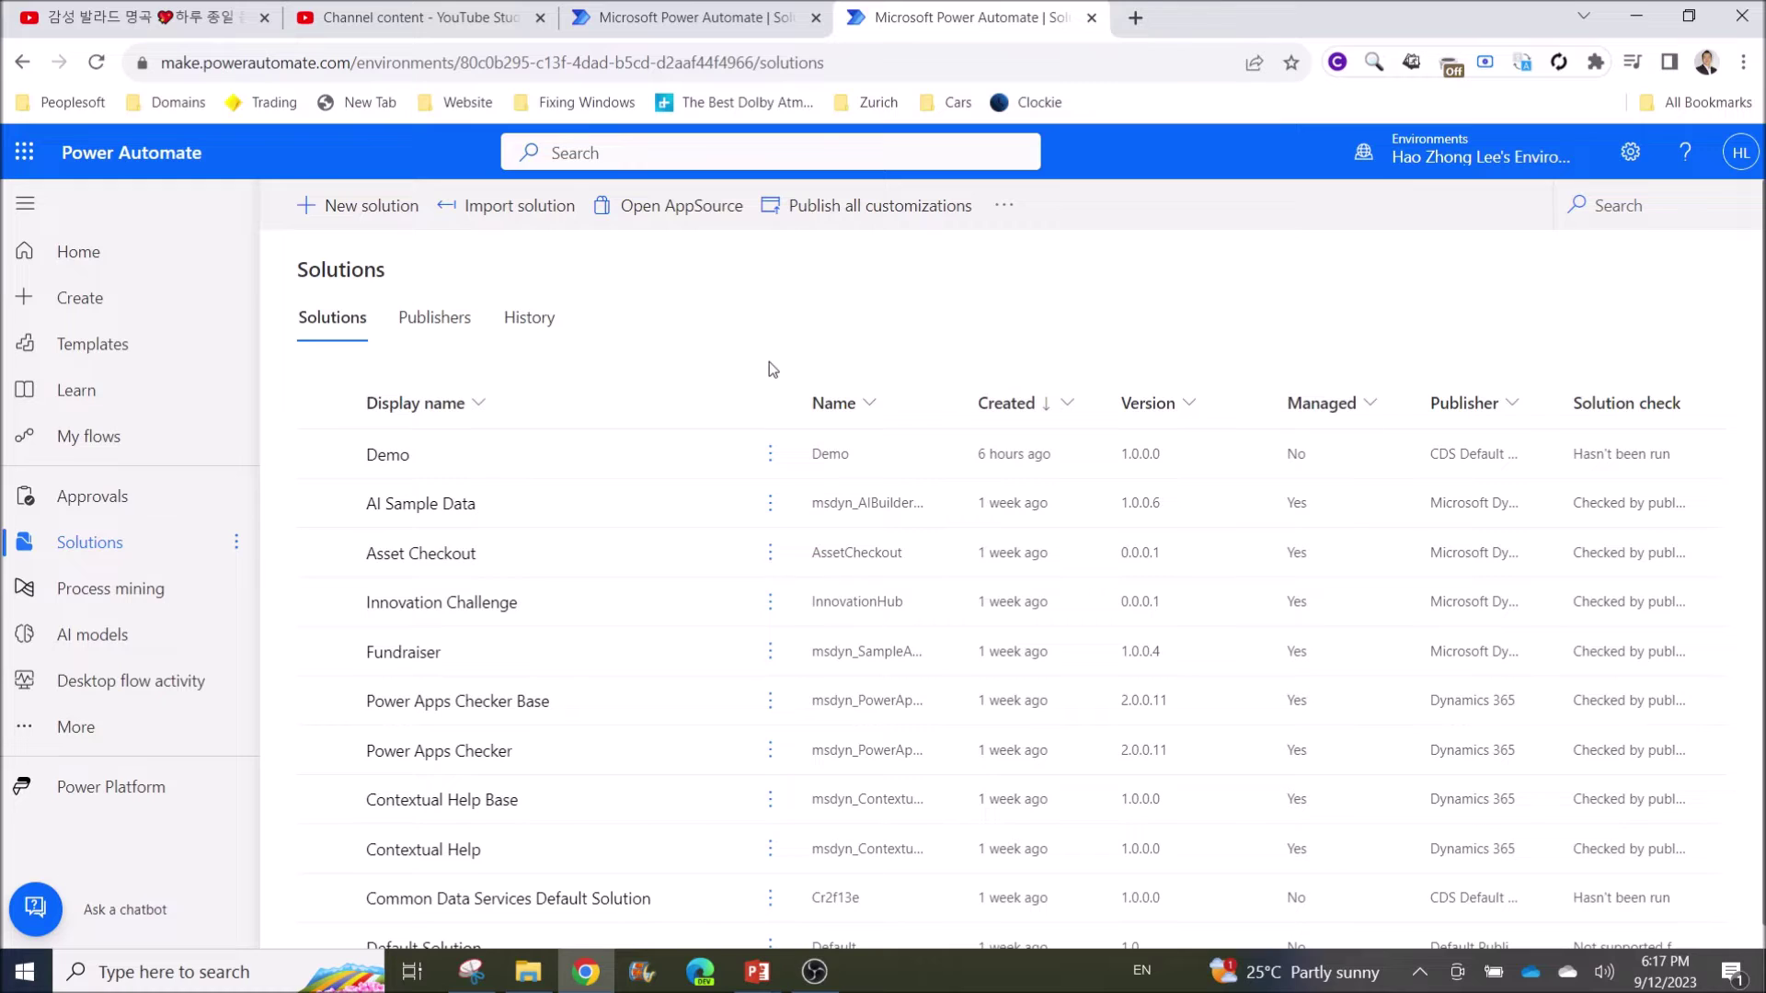
Create a solution with display name 'Demo 2' and publisher CDS Default Publisher (Cr85980)
{"action": "left_click", "coordinate": [337, 224]}
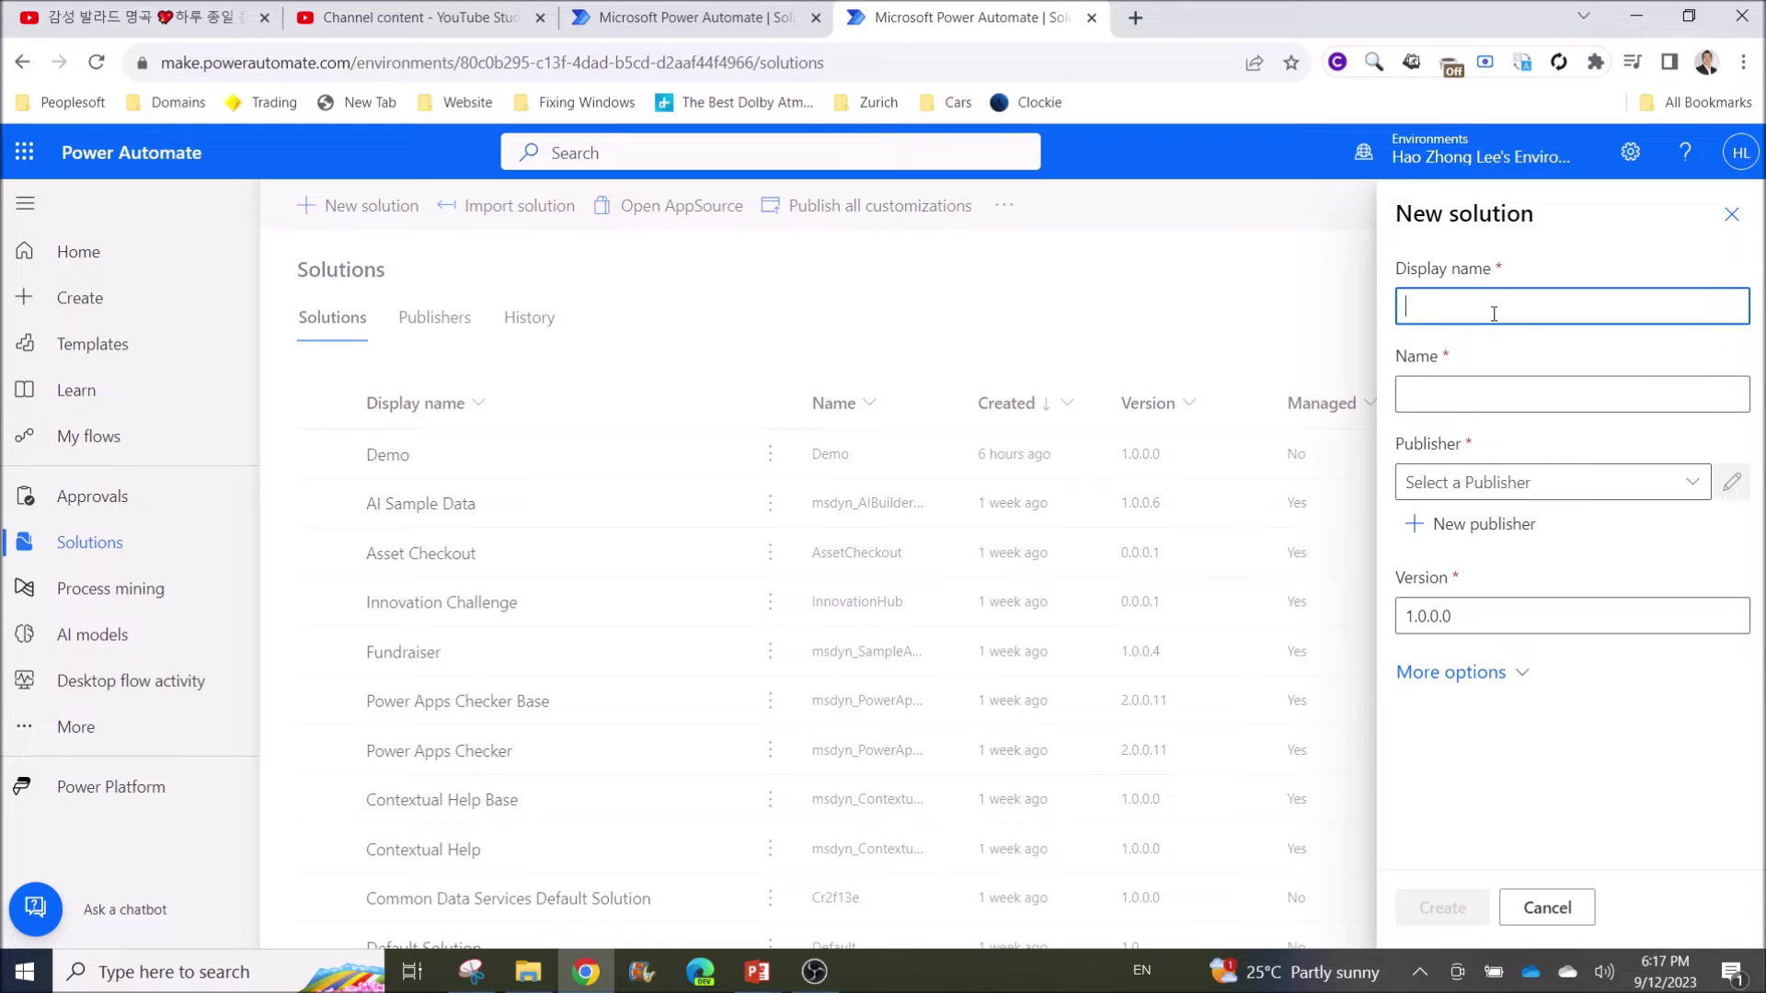
{"action": "type", "text": "Demo 2"}
{"action": "left_click", "coordinate": [1582, 482]}
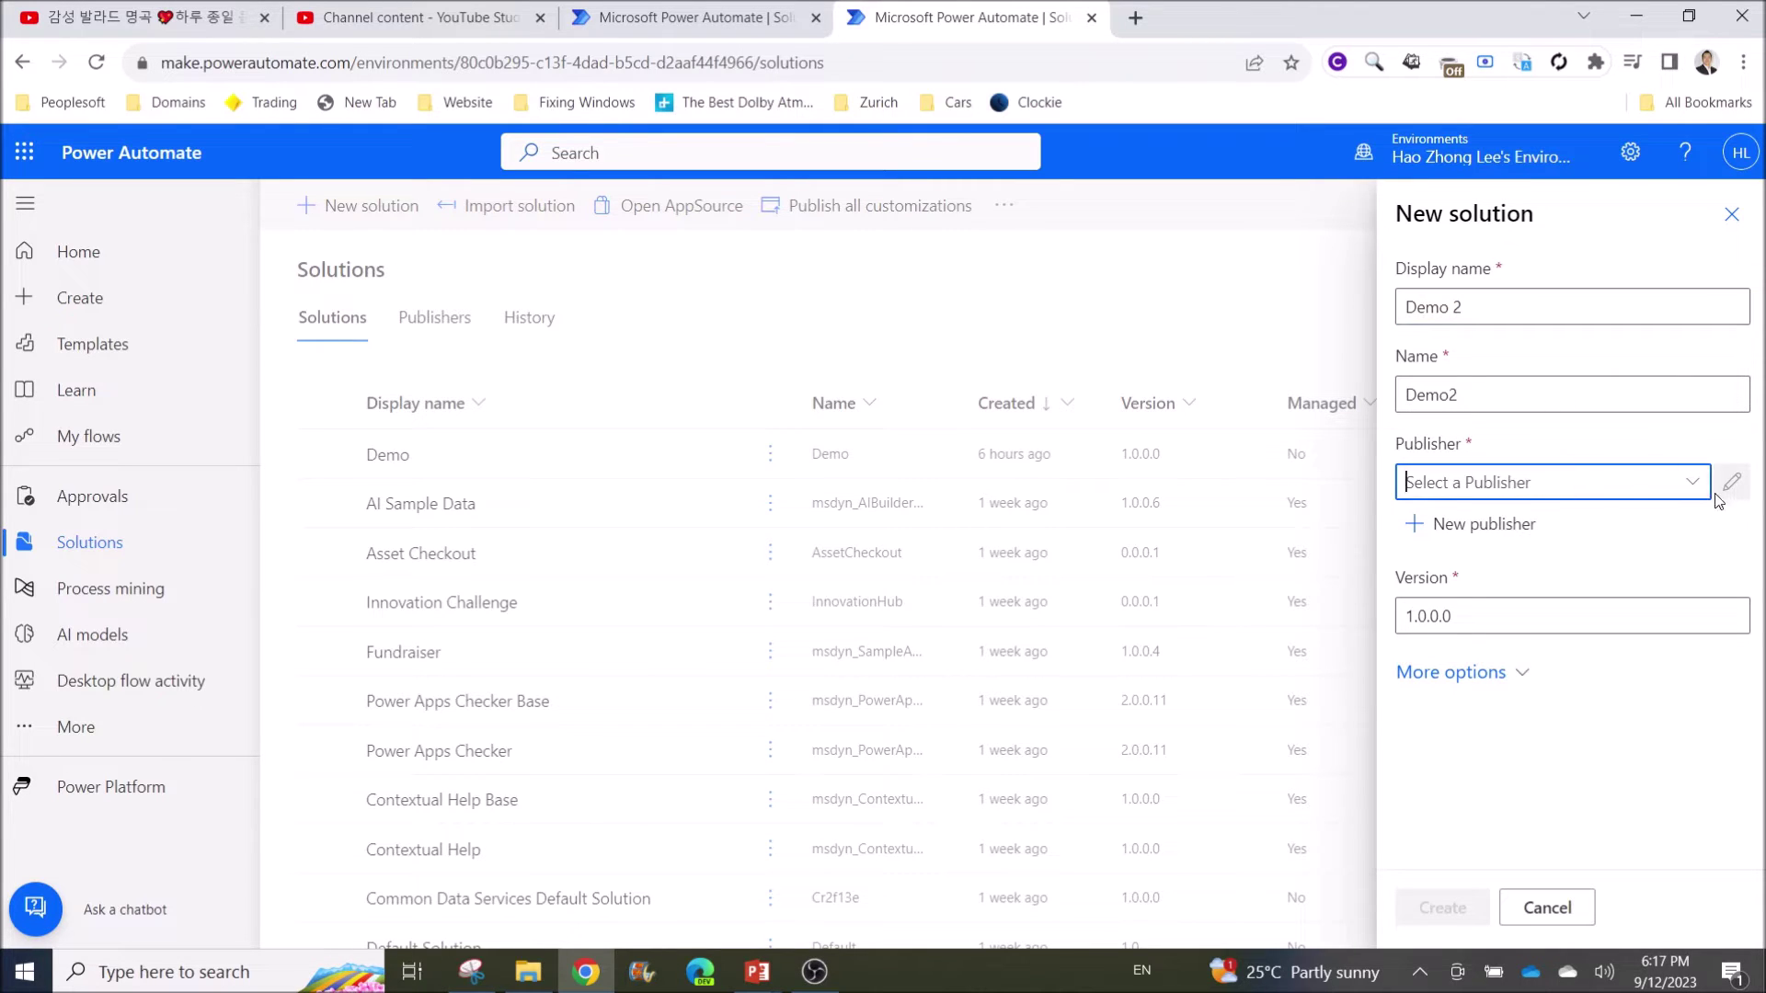
{"action": "left_click", "coordinate": [1702, 487]}
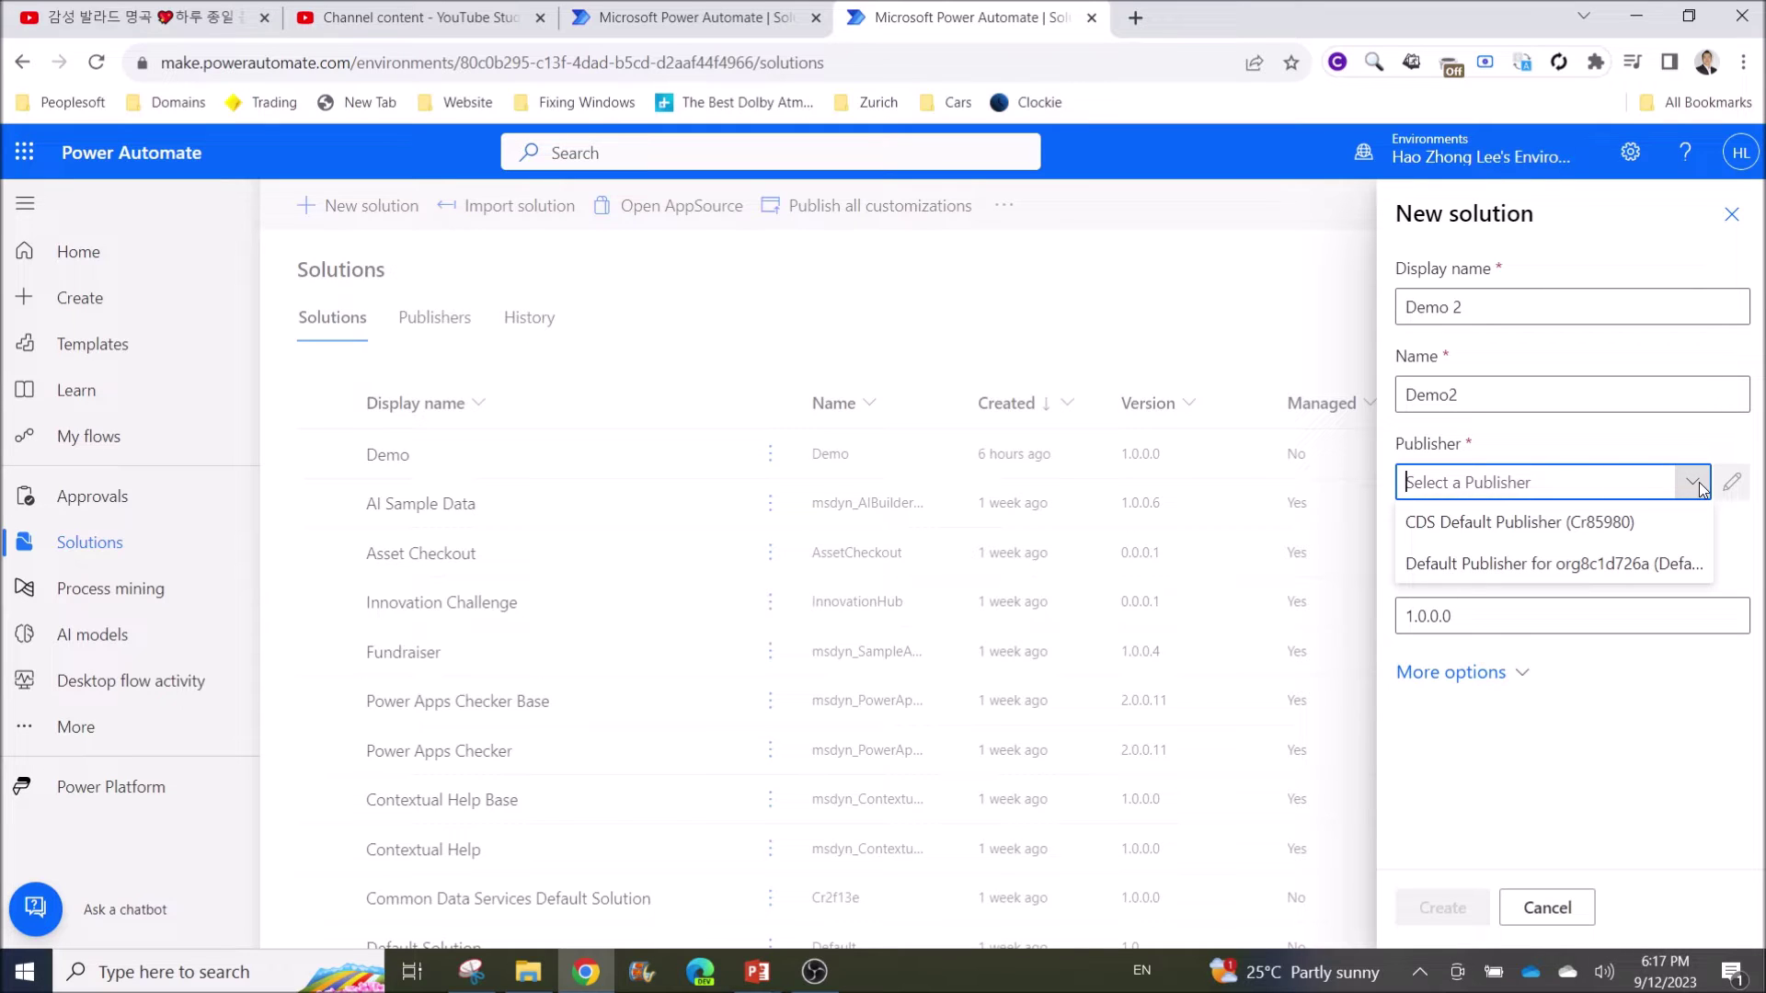
{"action": "left_click", "coordinate": [1447, 526]}
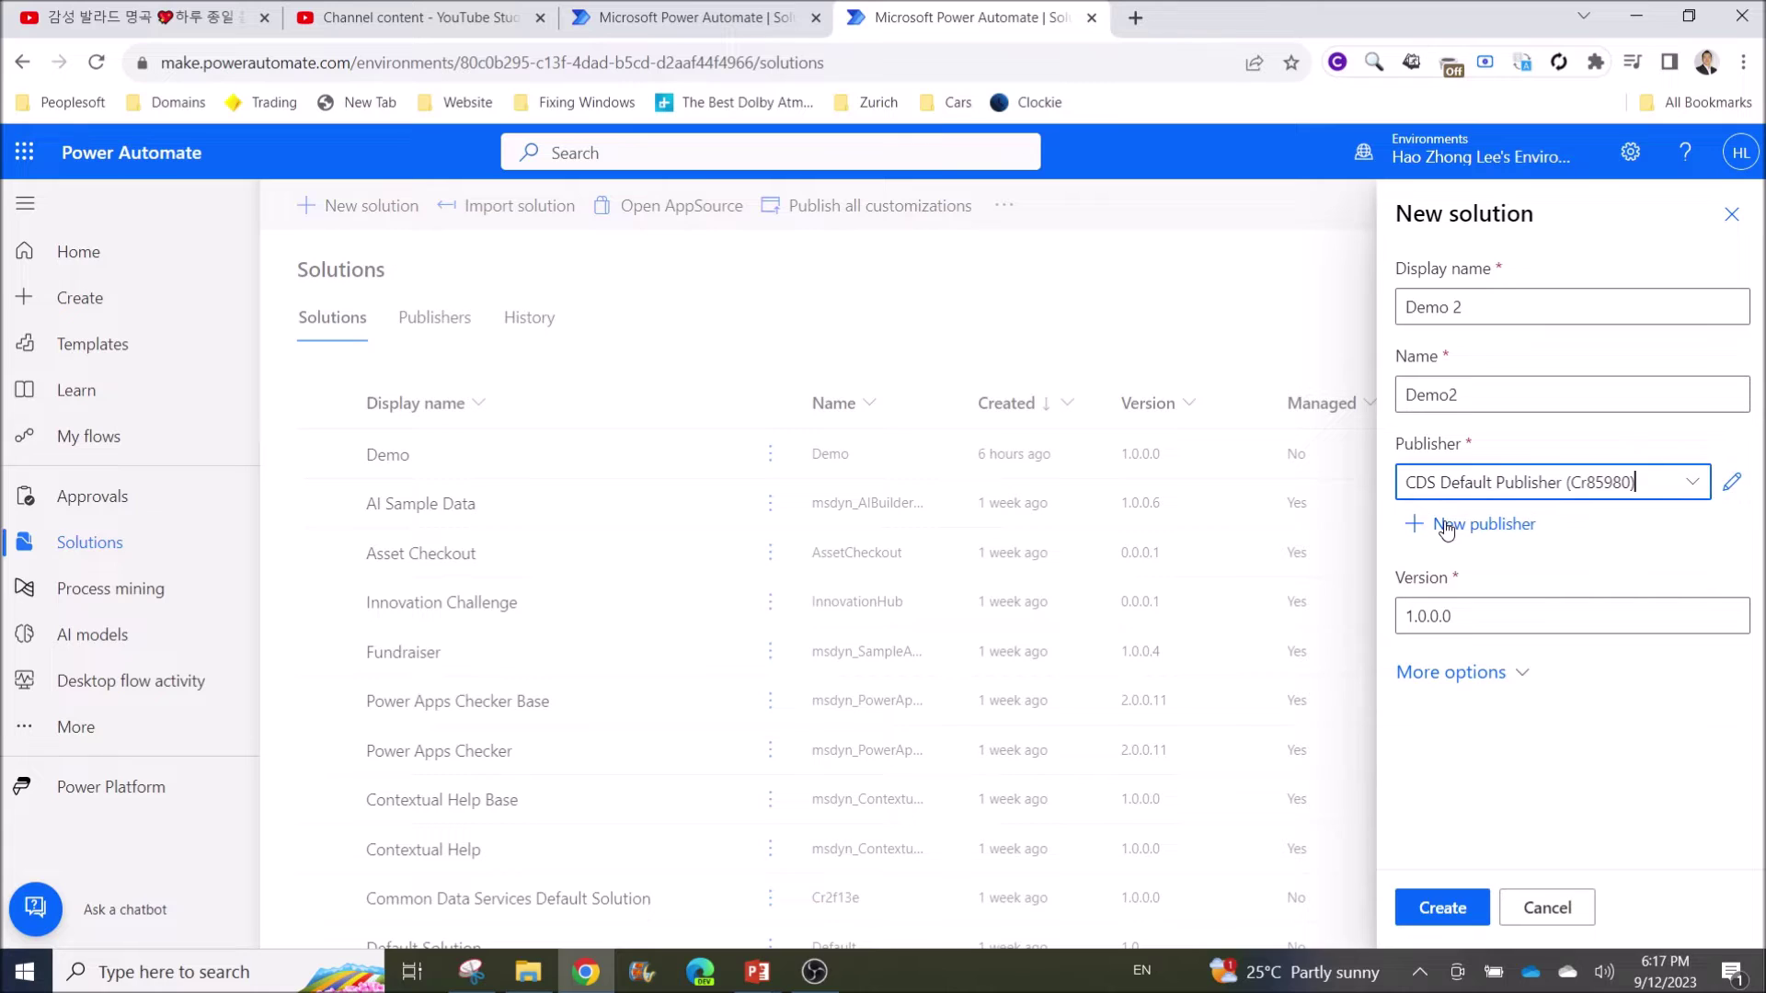
{"action": "left_click", "coordinate": [1485, 681]}
{"action": "left_click", "coordinate": [1485, 681]}
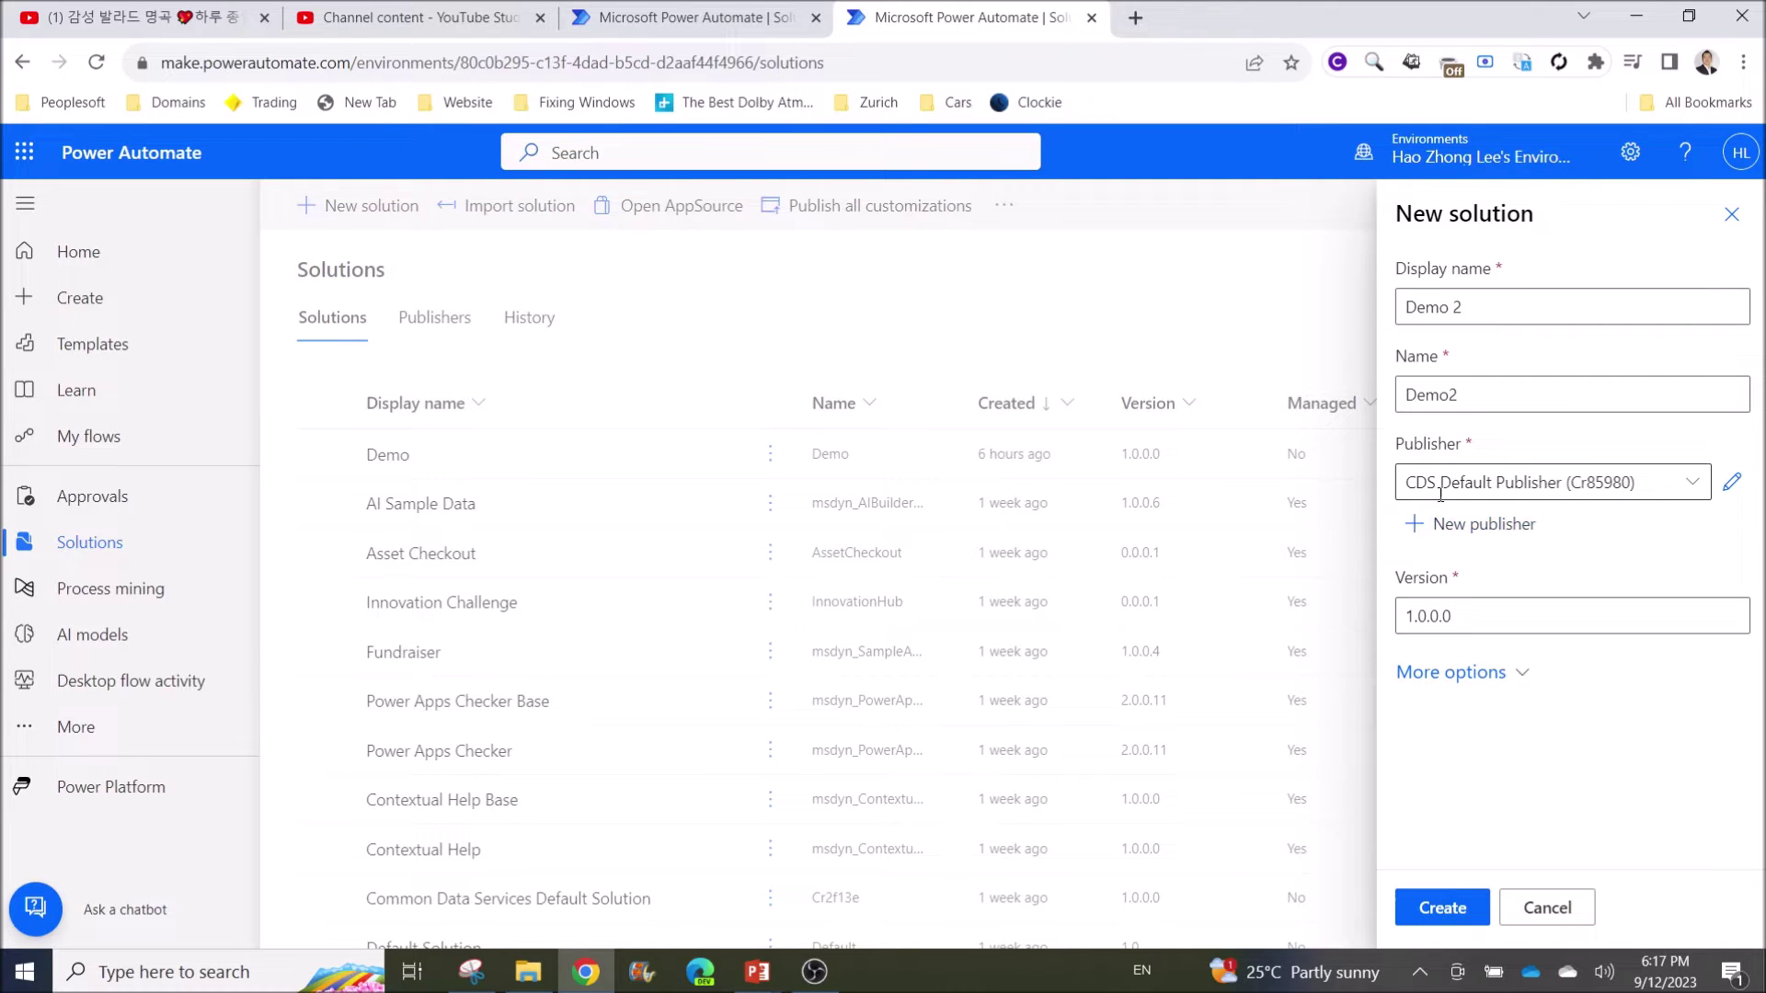
{"action": "left_click", "coordinate": [1699, 490]}
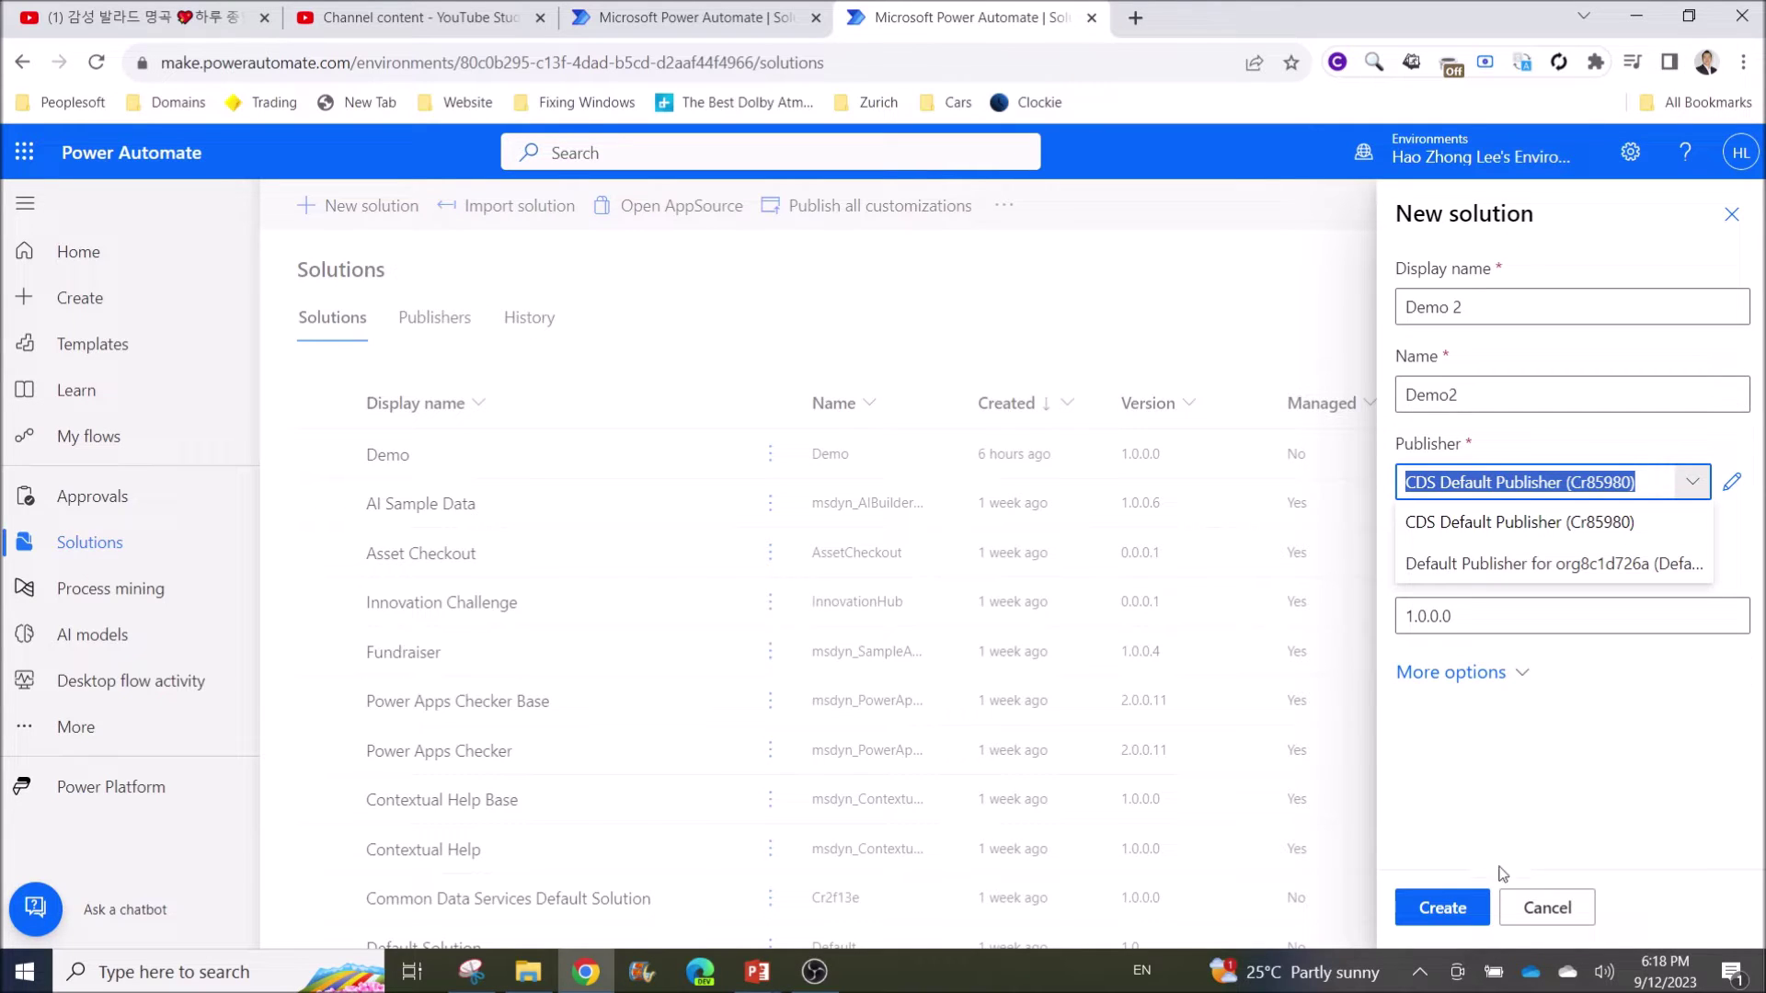
{"action": "left_click", "coordinate": [1446, 908]}
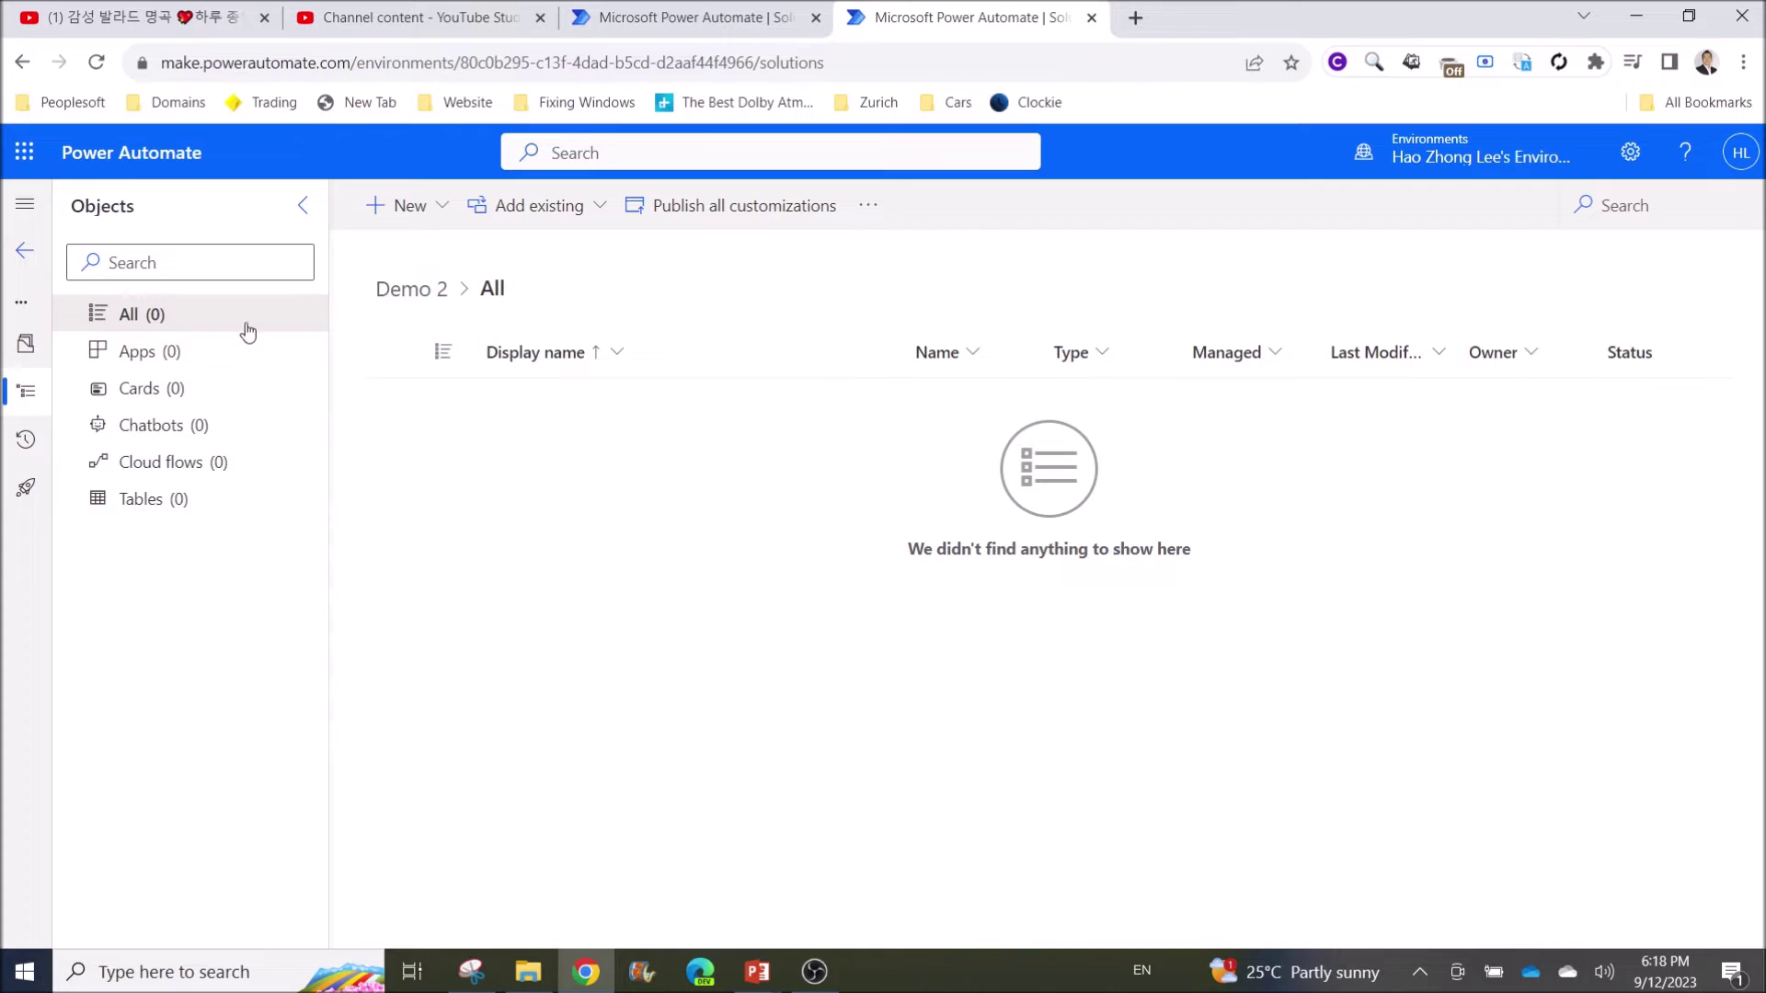
Collapse the Objects pane and return to Solutions, where Demo 2 is listed above Demo
{"action": "left_click", "coordinate": [300, 212]}
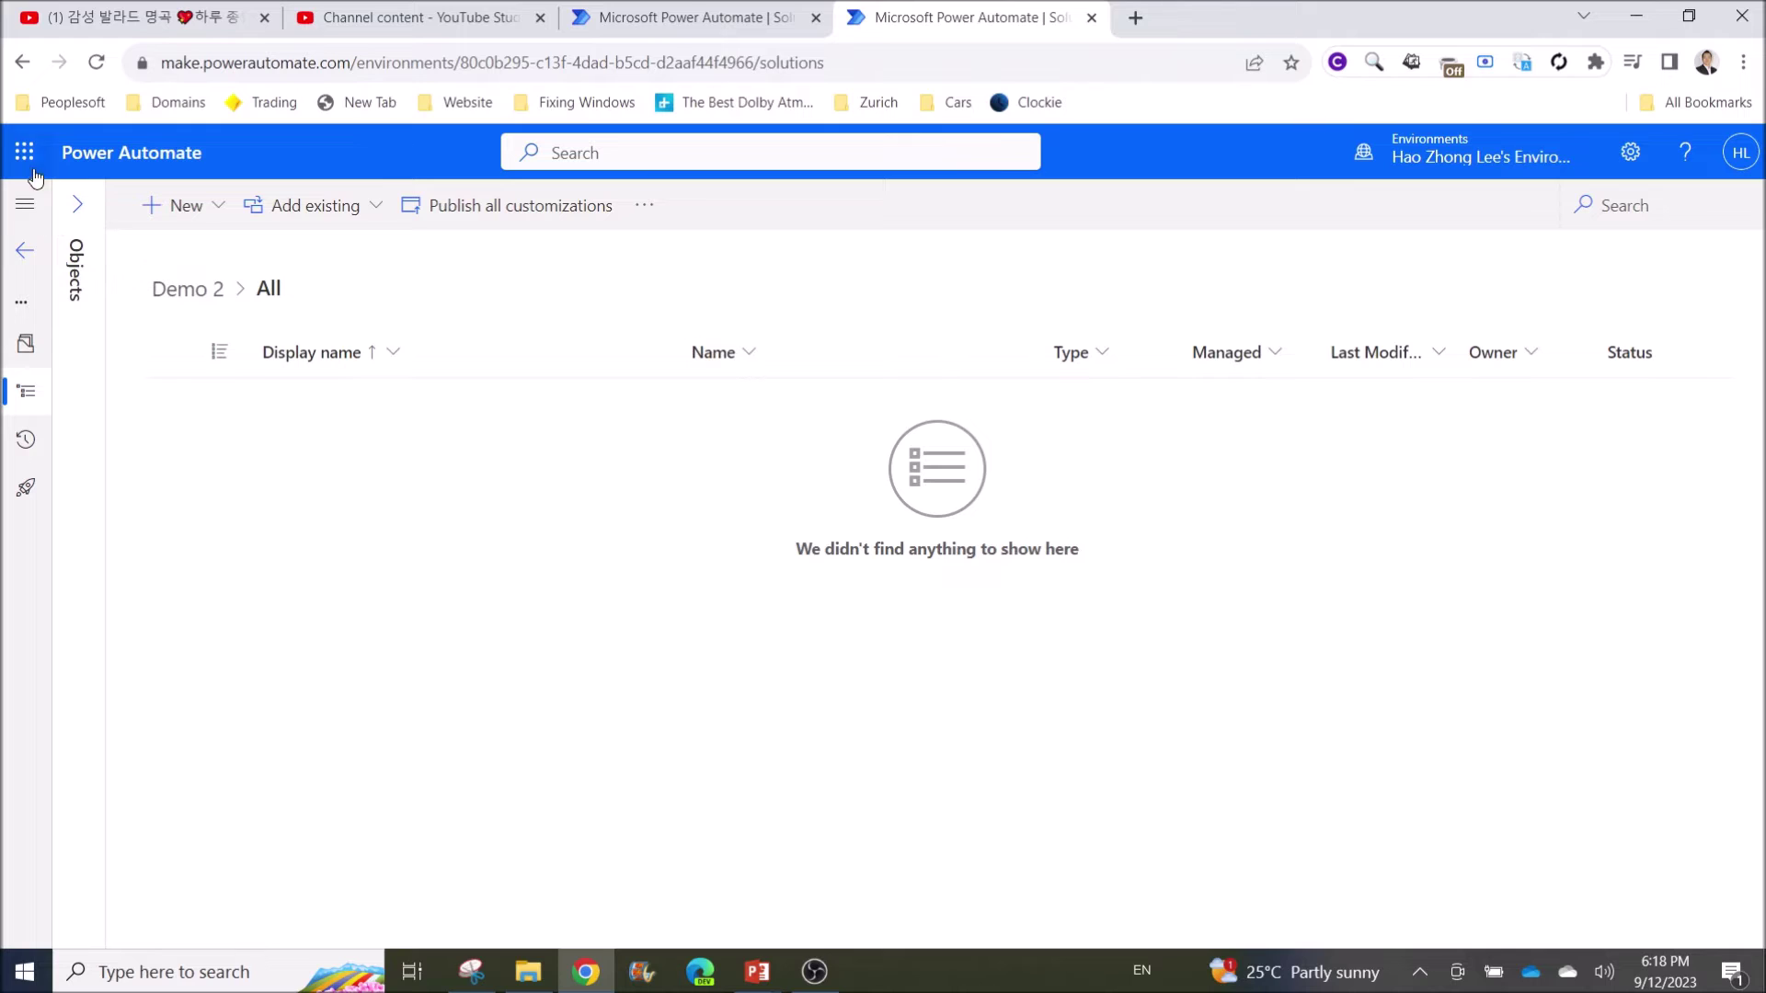
{"action": "left_click", "coordinate": [32, 69]}
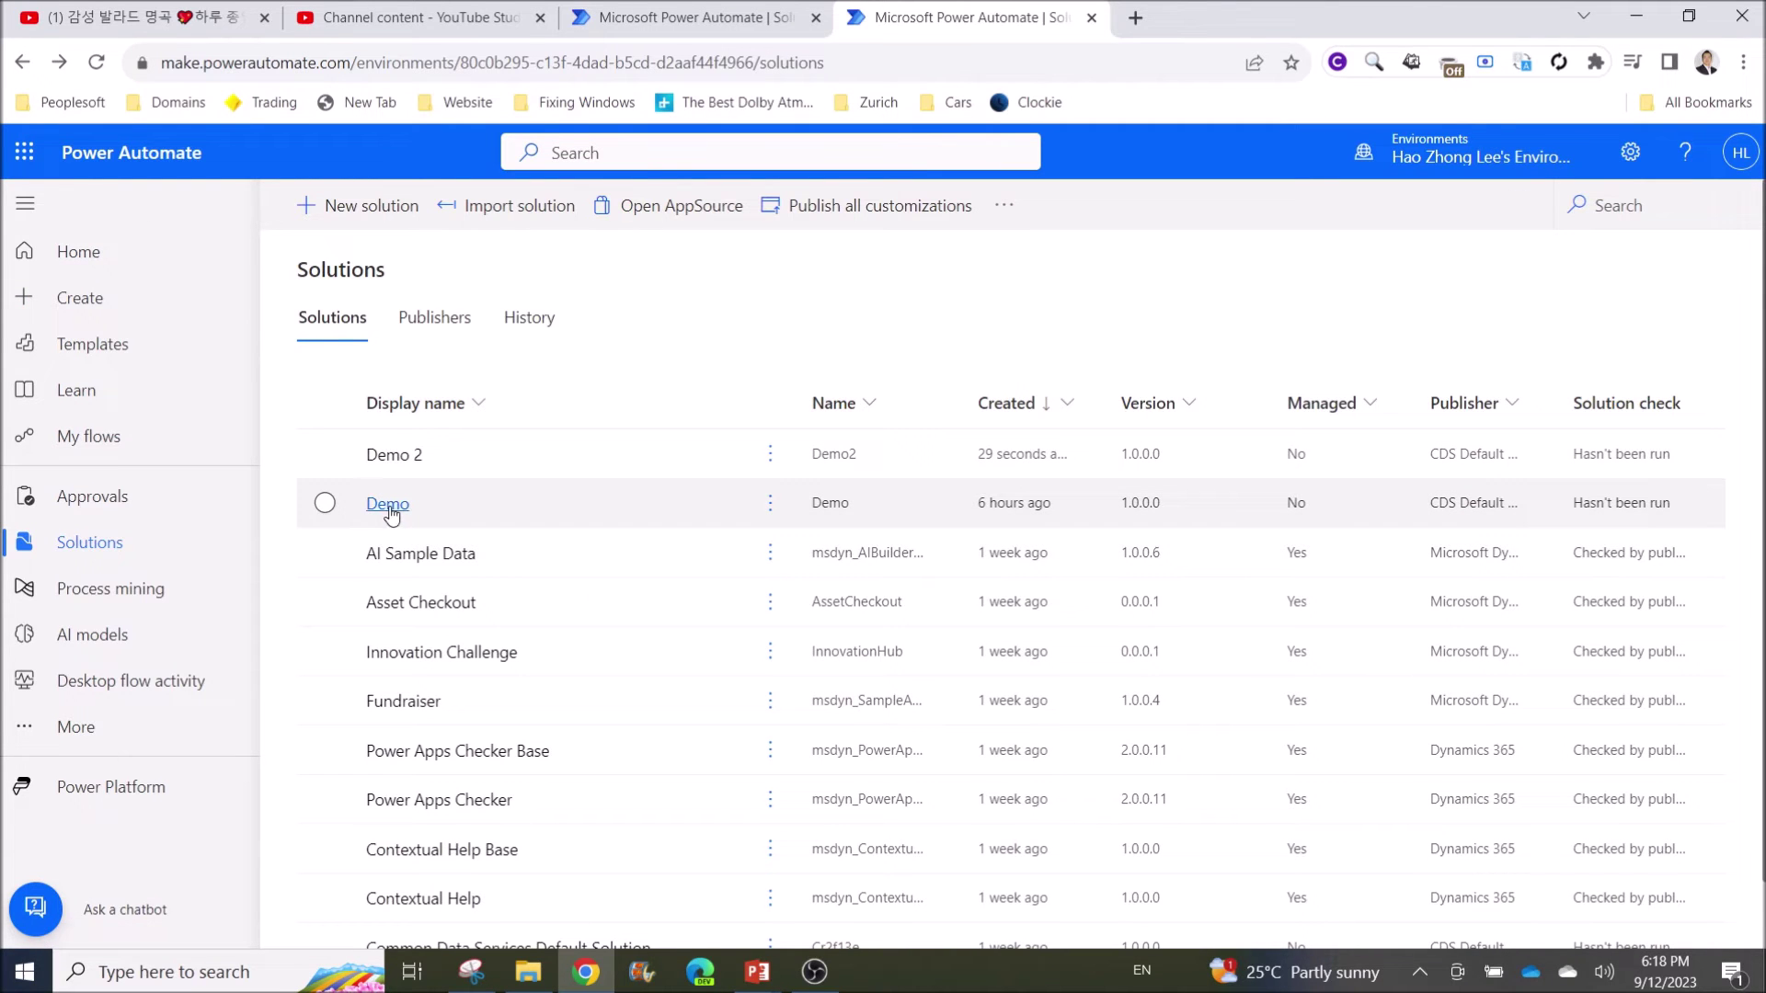
Open the Demo solution and browse the New > Automation > Cloud flow choices
{"action": "left_click", "coordinate": [389, 506]}
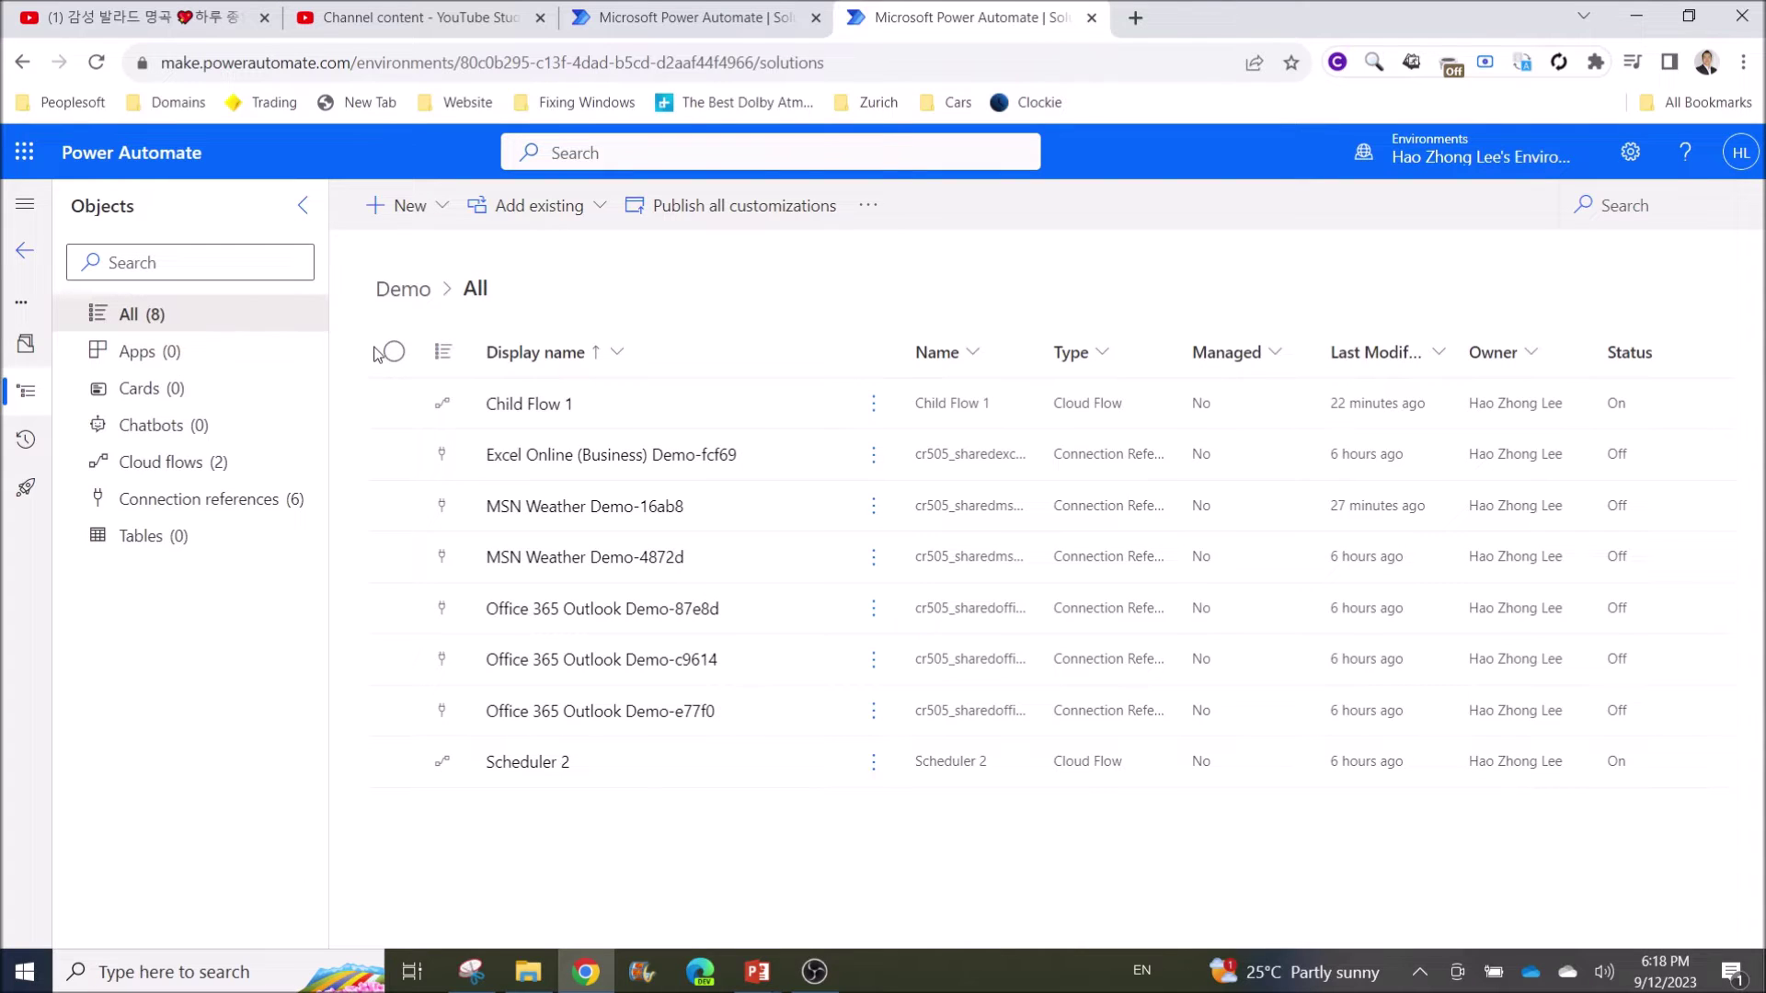
{"action": "left_click", "coordinate": [400, 206]}
{"action": "mouse_move", "coordinate": [501, 294]}
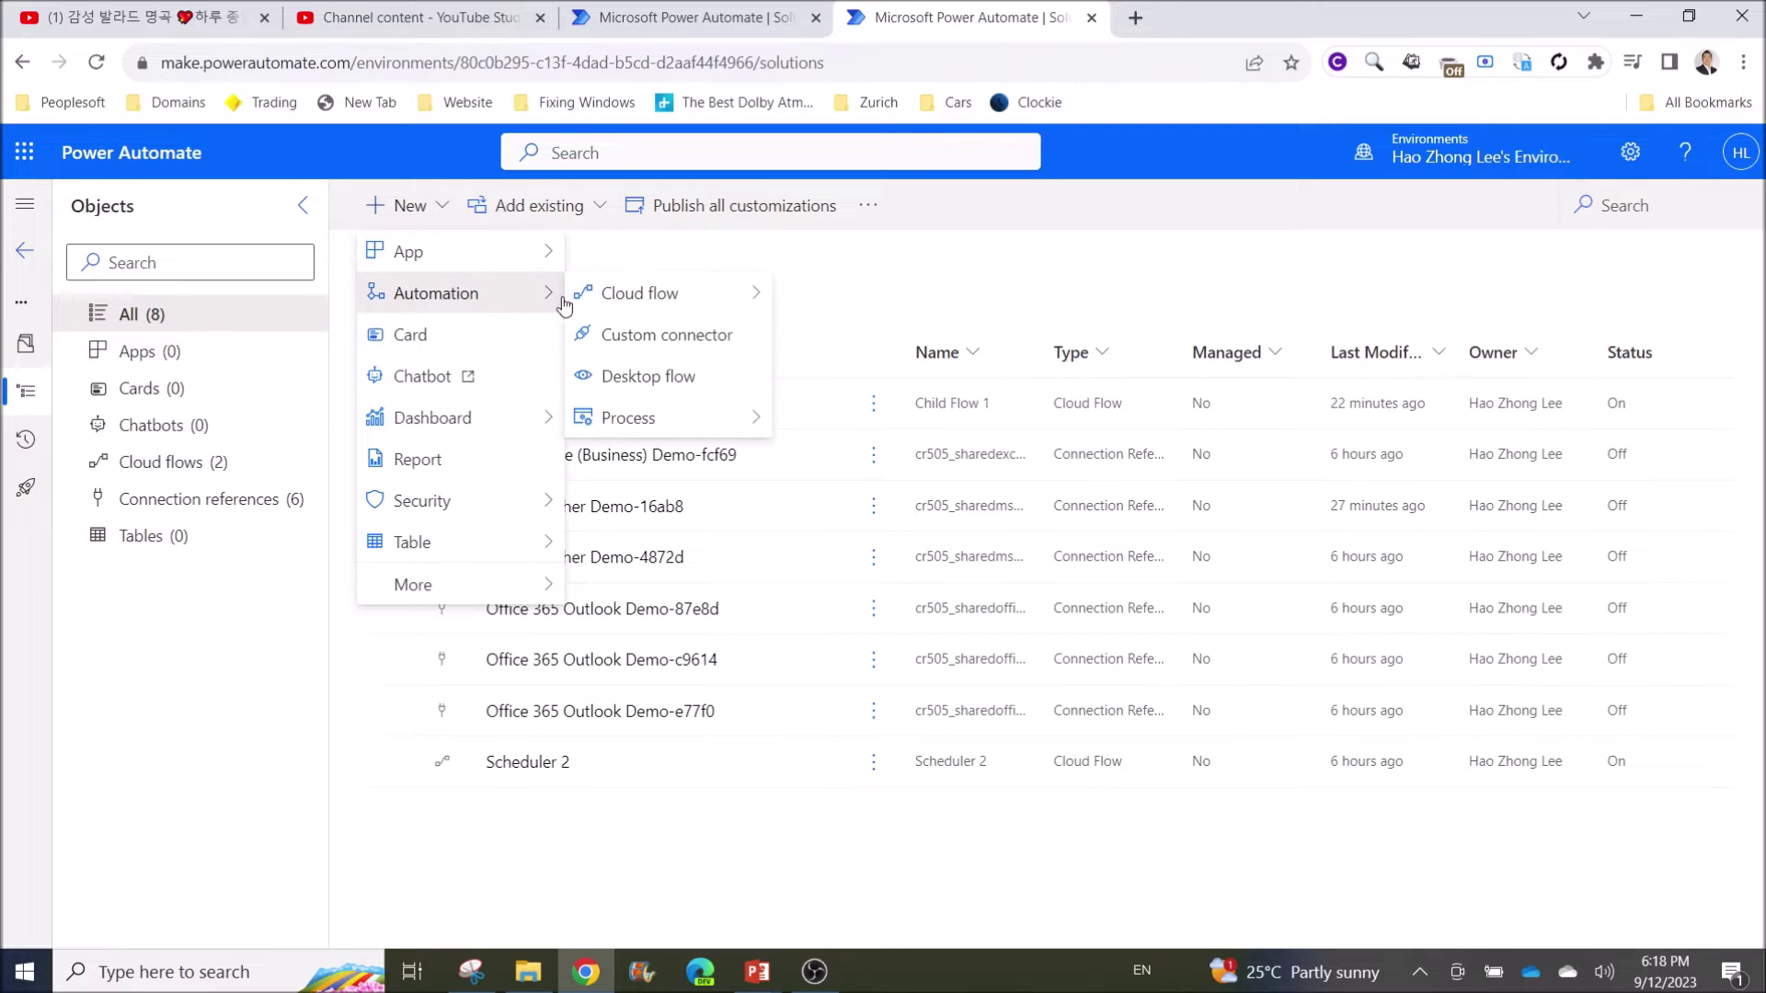
{"action": "mouse_move", "coordinate": [648, 294]}
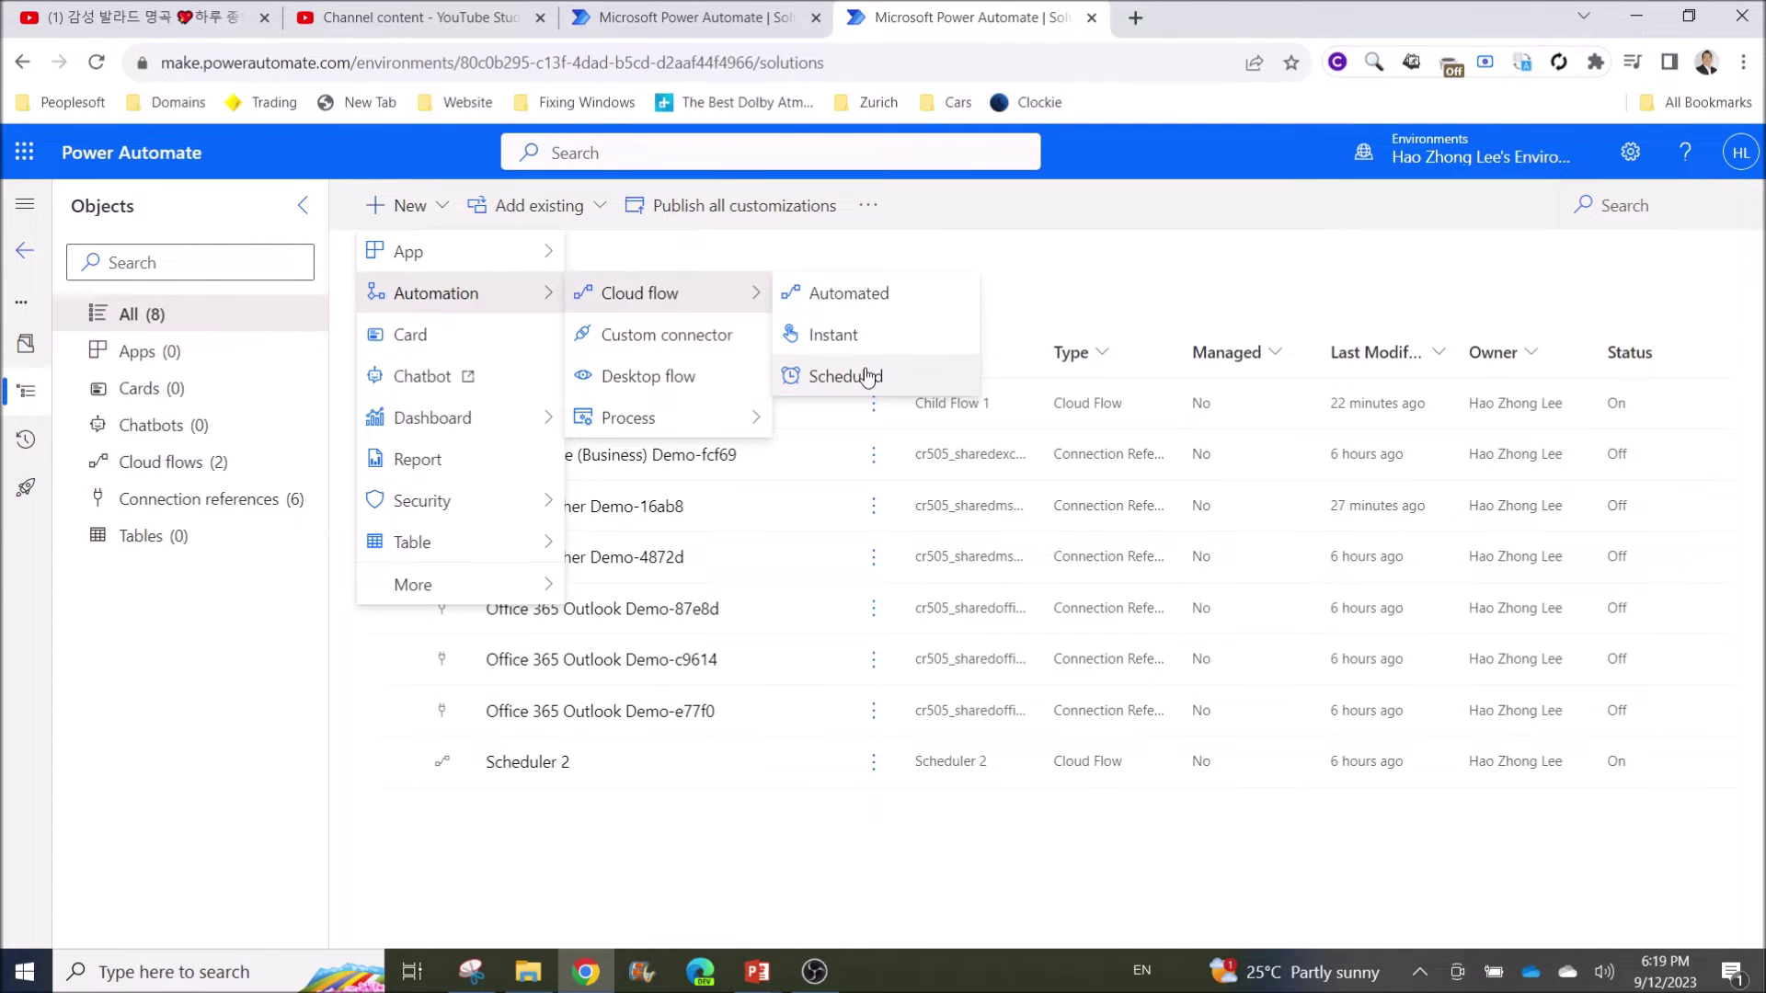
{"action": "left_click", "coordinate": [1080, 278]}
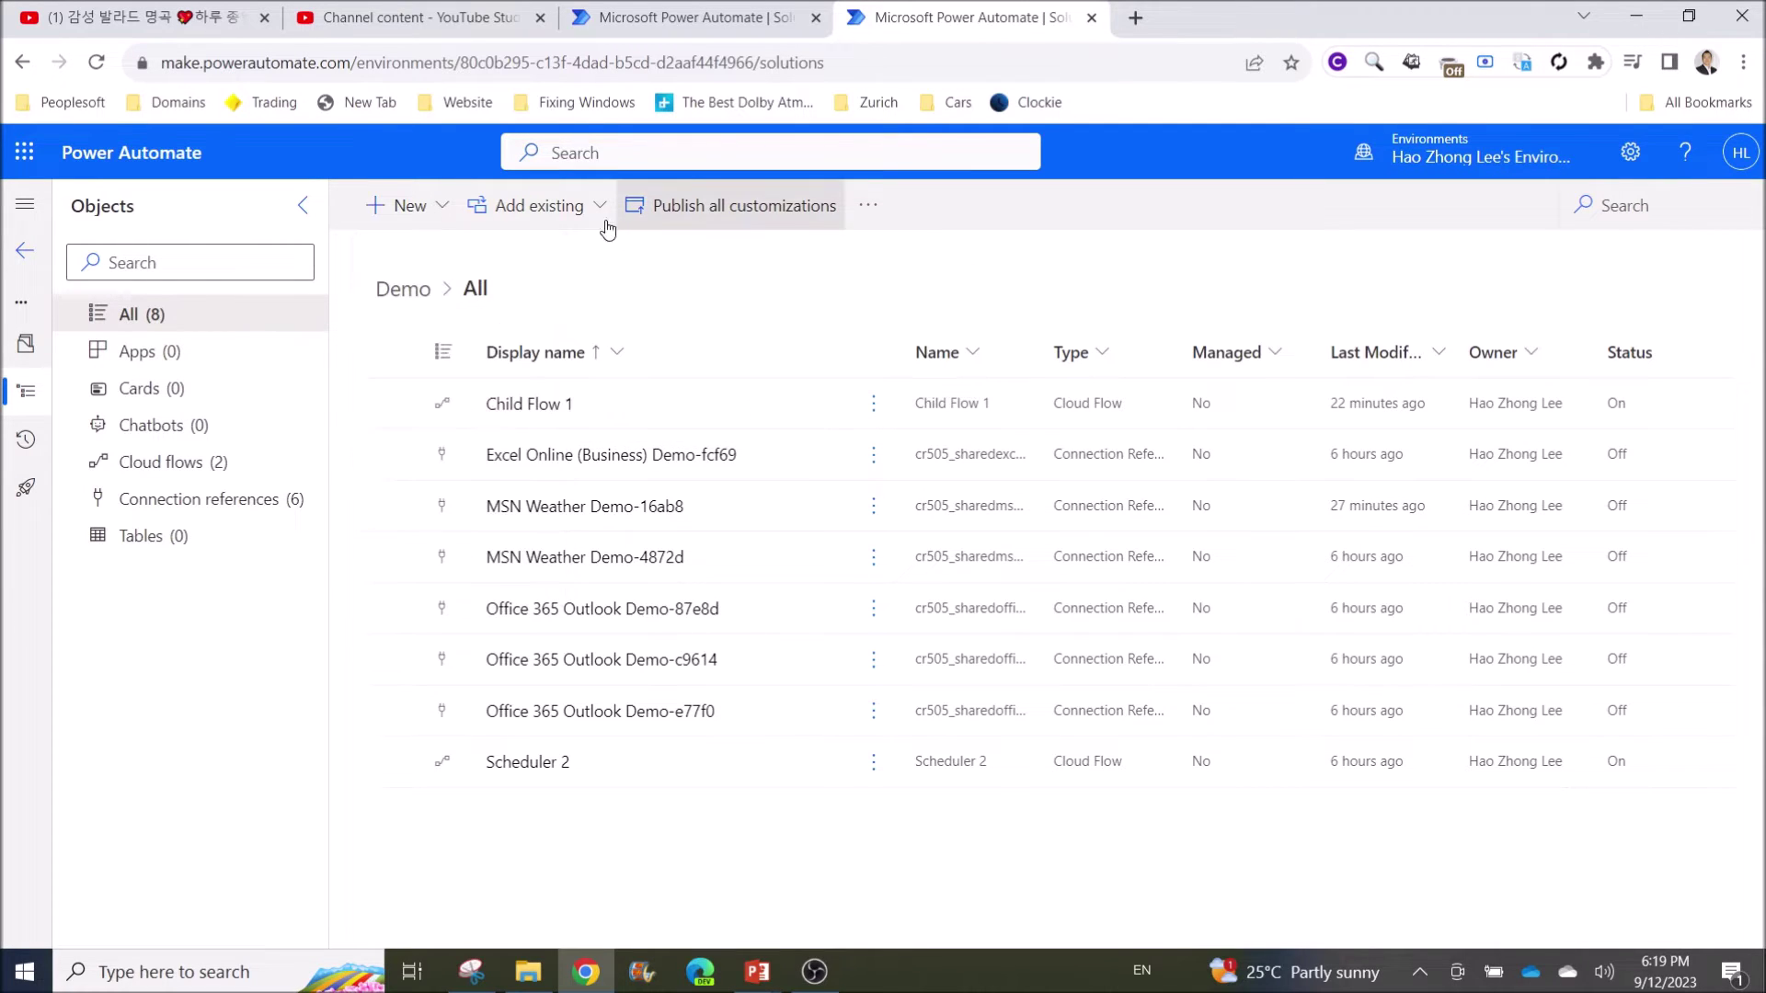
Choose Add existing > Automation > Cloud flow for the Demo solution
{"action": "left_click", "coordinate": [555, 222]}
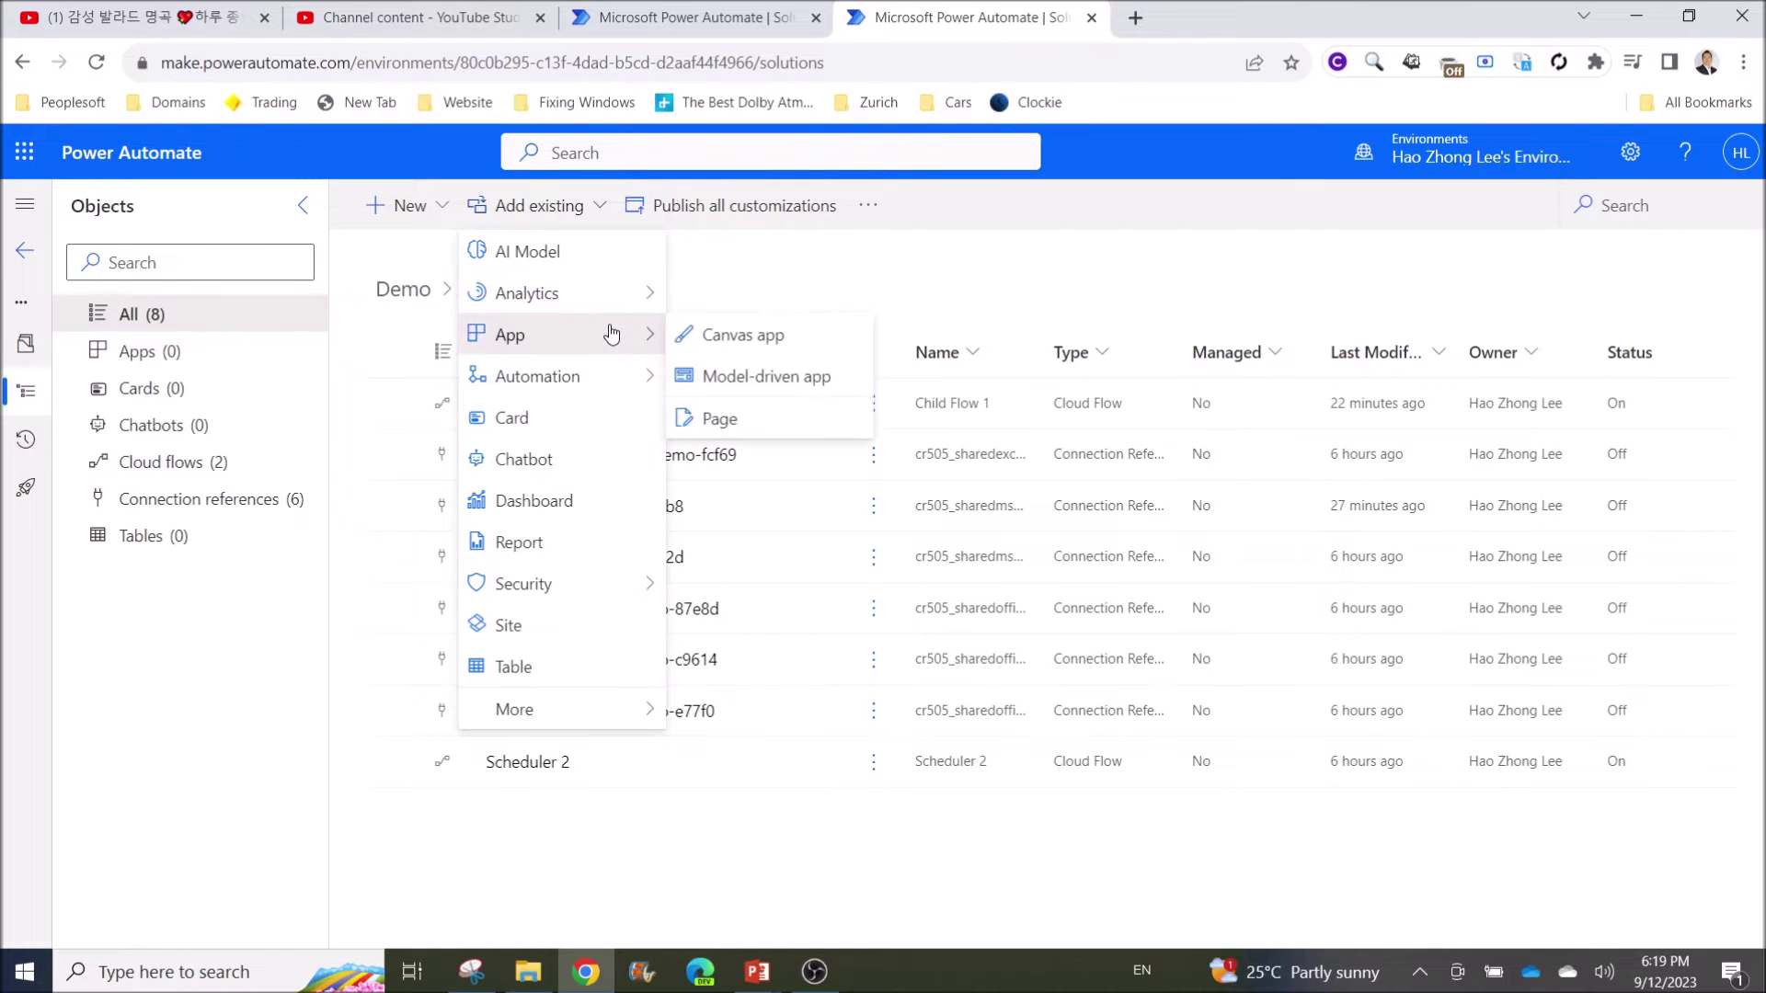
{"action": "mouse_move", "coordinate": [613, 390]}
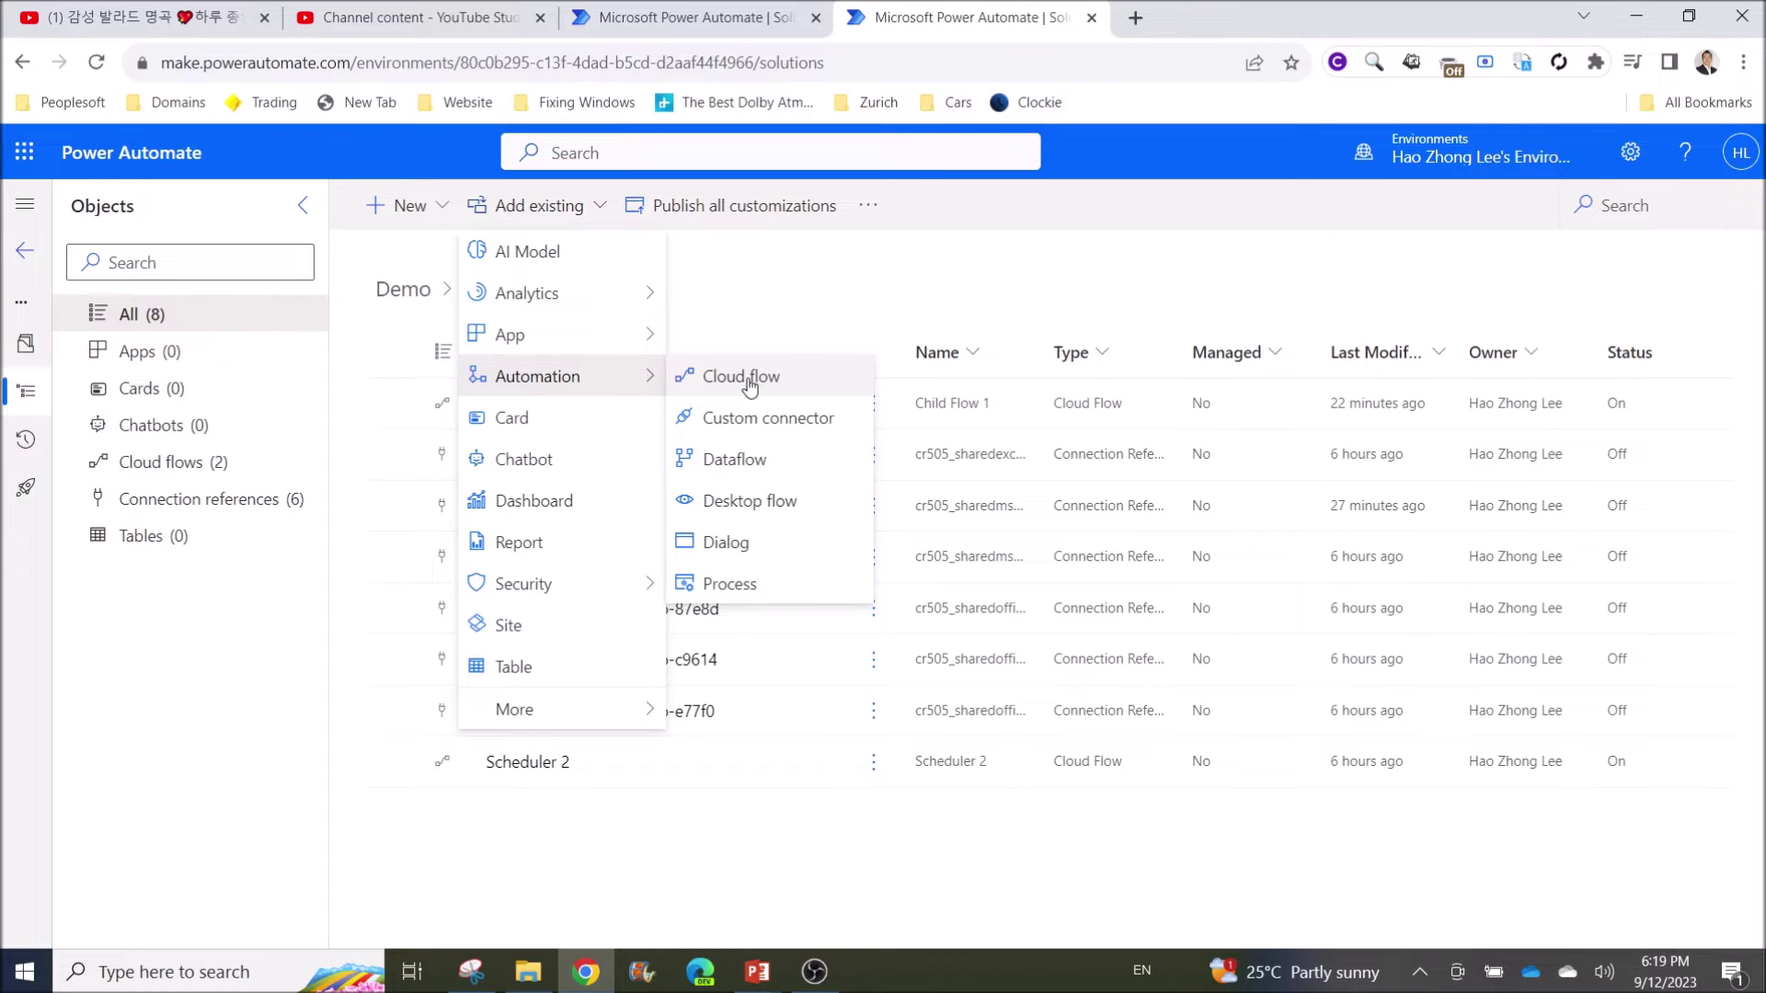
{"action": "left_click", "coordinate": [749, 387]}
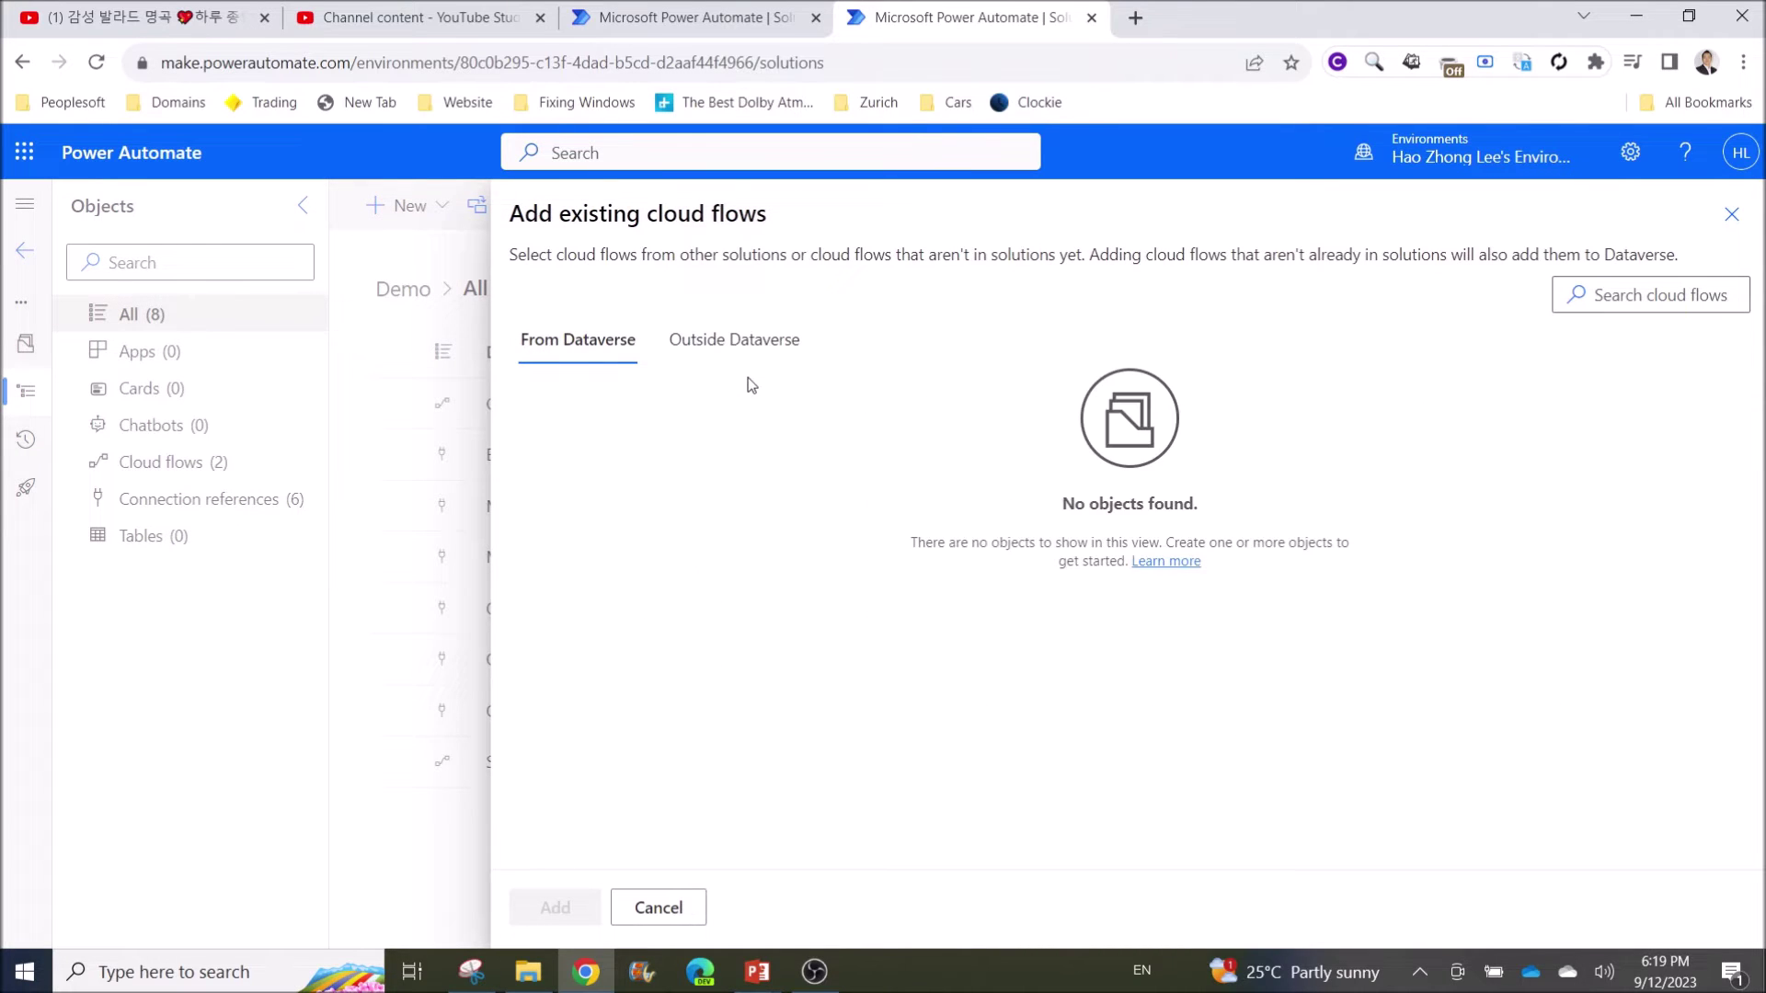
Review the cloud flows Outside Dataverse and cancel without adding any to Demo
{"action": "left_click", "coordinate": [728, 341]}
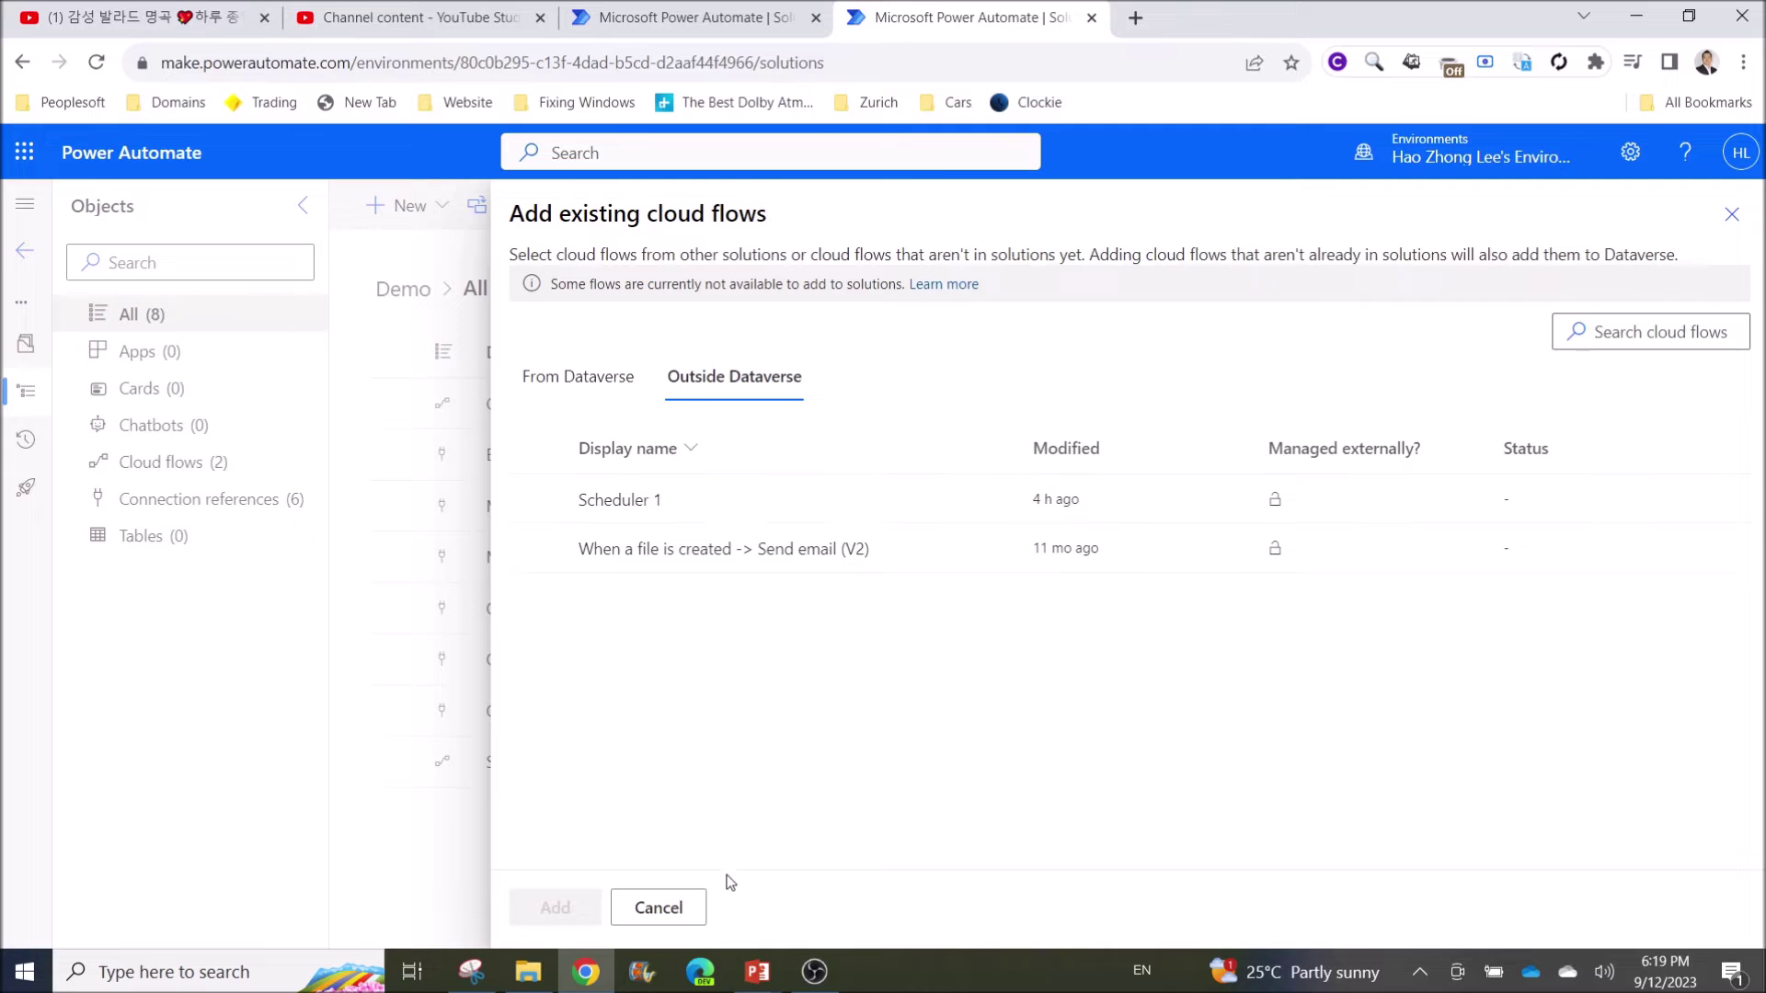
{"action": "left_click", "coordinate": [659, 908]}
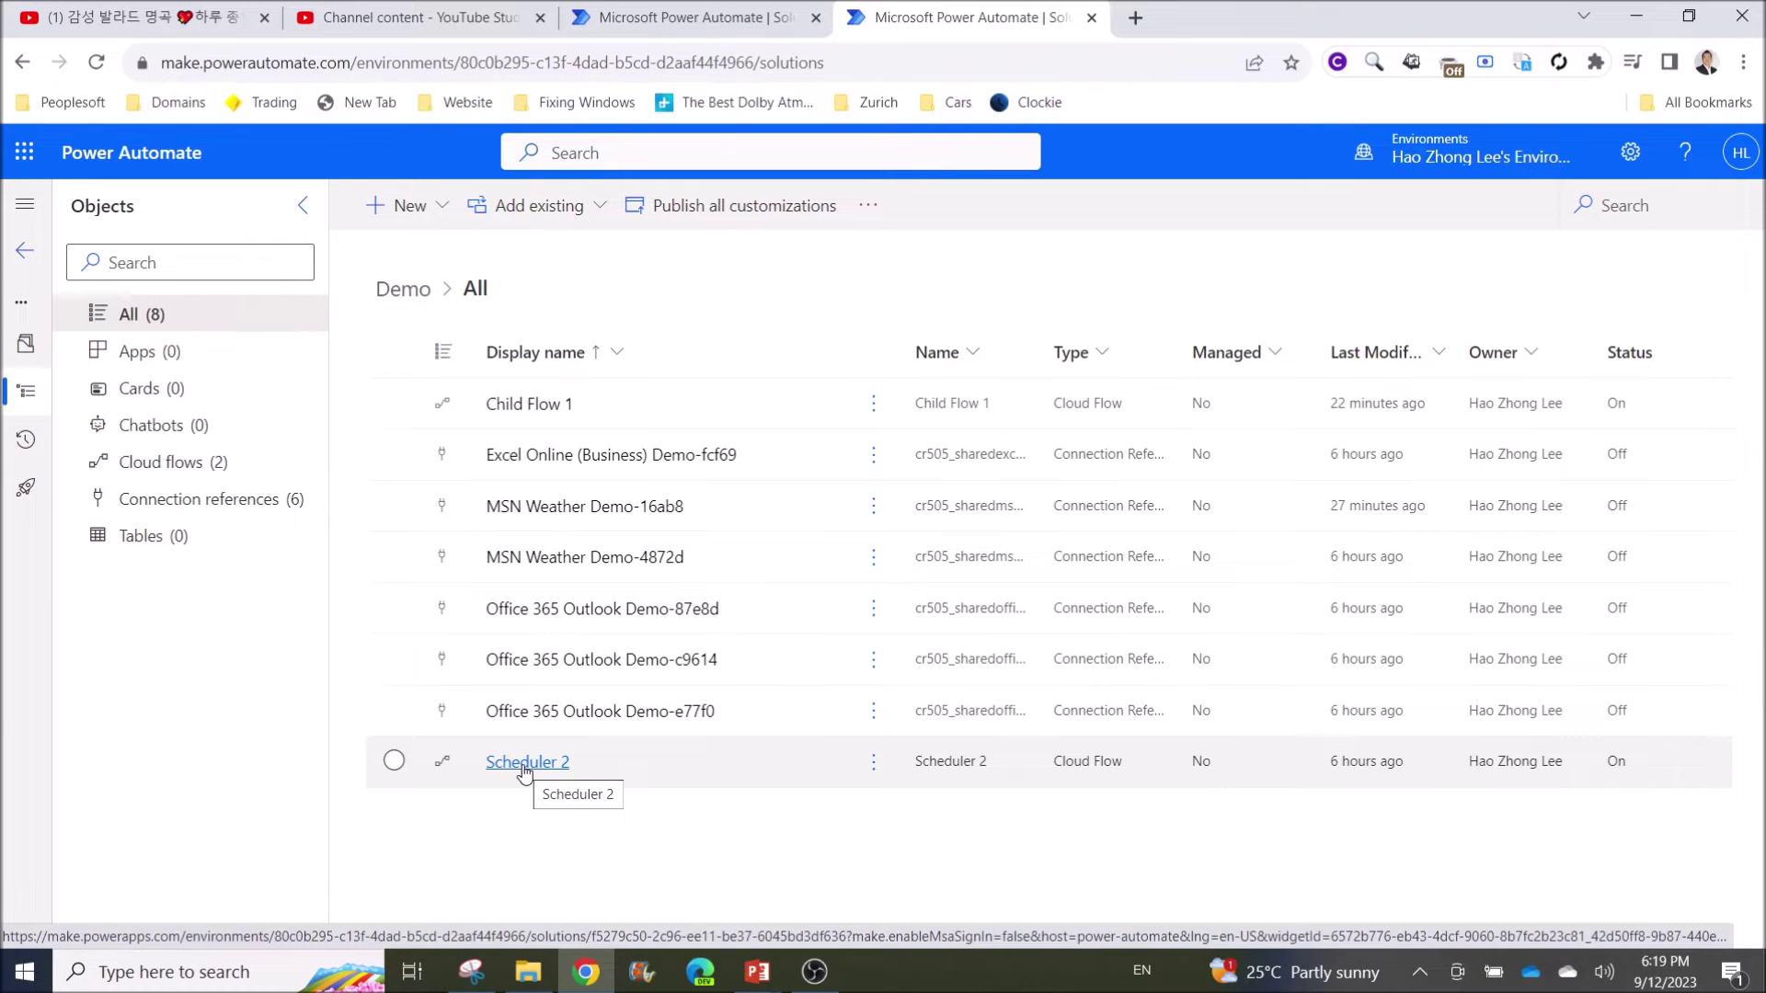
{"action": "left_click", "coordinate": [411, 210]}
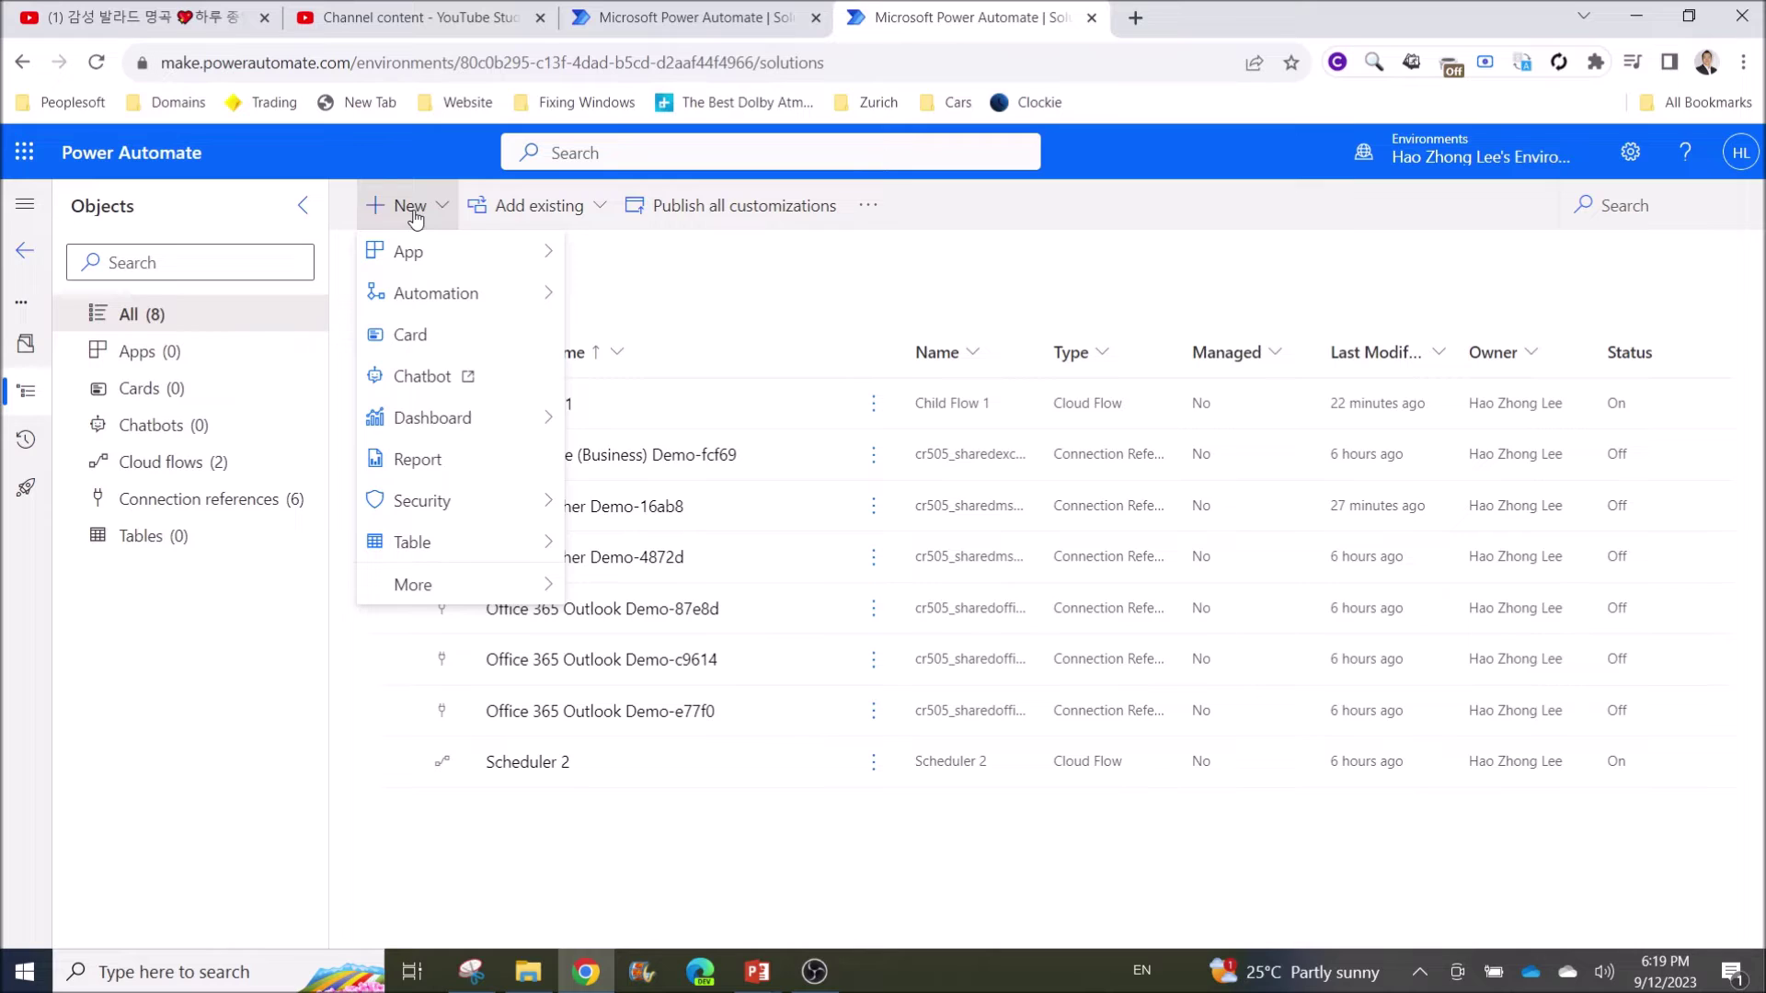
Edit Scheduler 2 from the Demo solution and add a new step below Condition
{"action": "left_click", "coordinate": [506, 208]}
{"action": "left_click", "coordinate": [921, 275]}
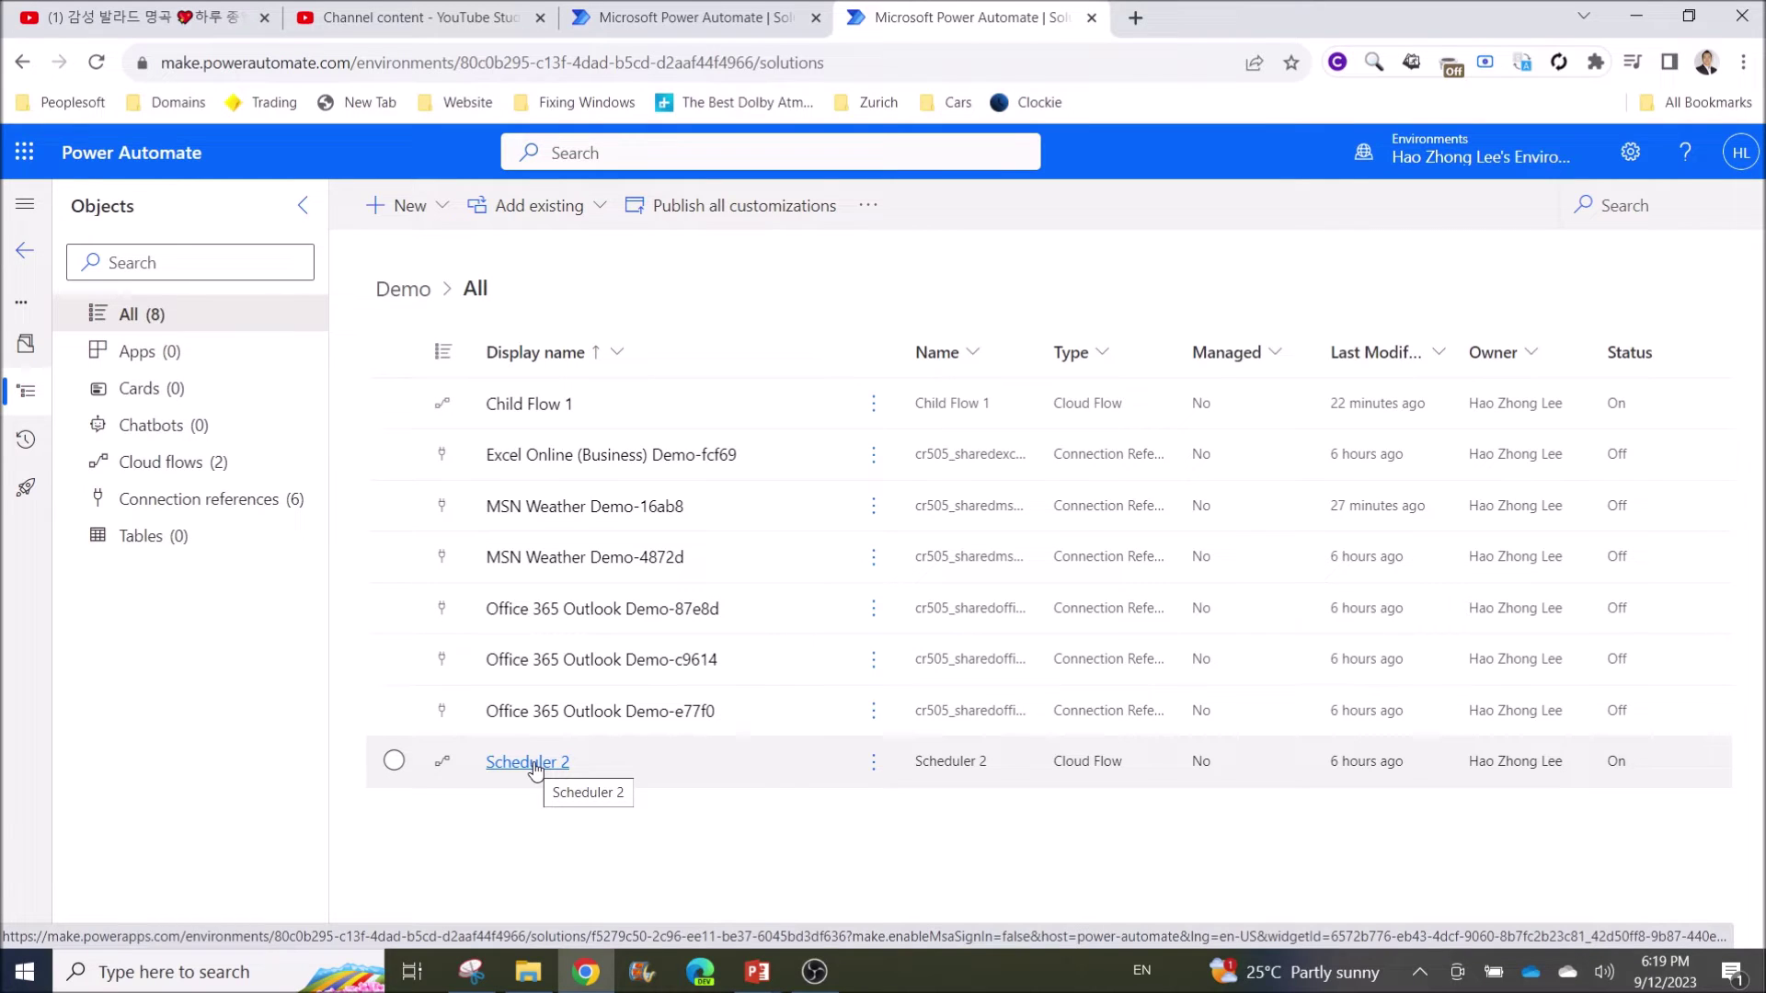
{"action": "left_click", "coordinate": [534, 763]}
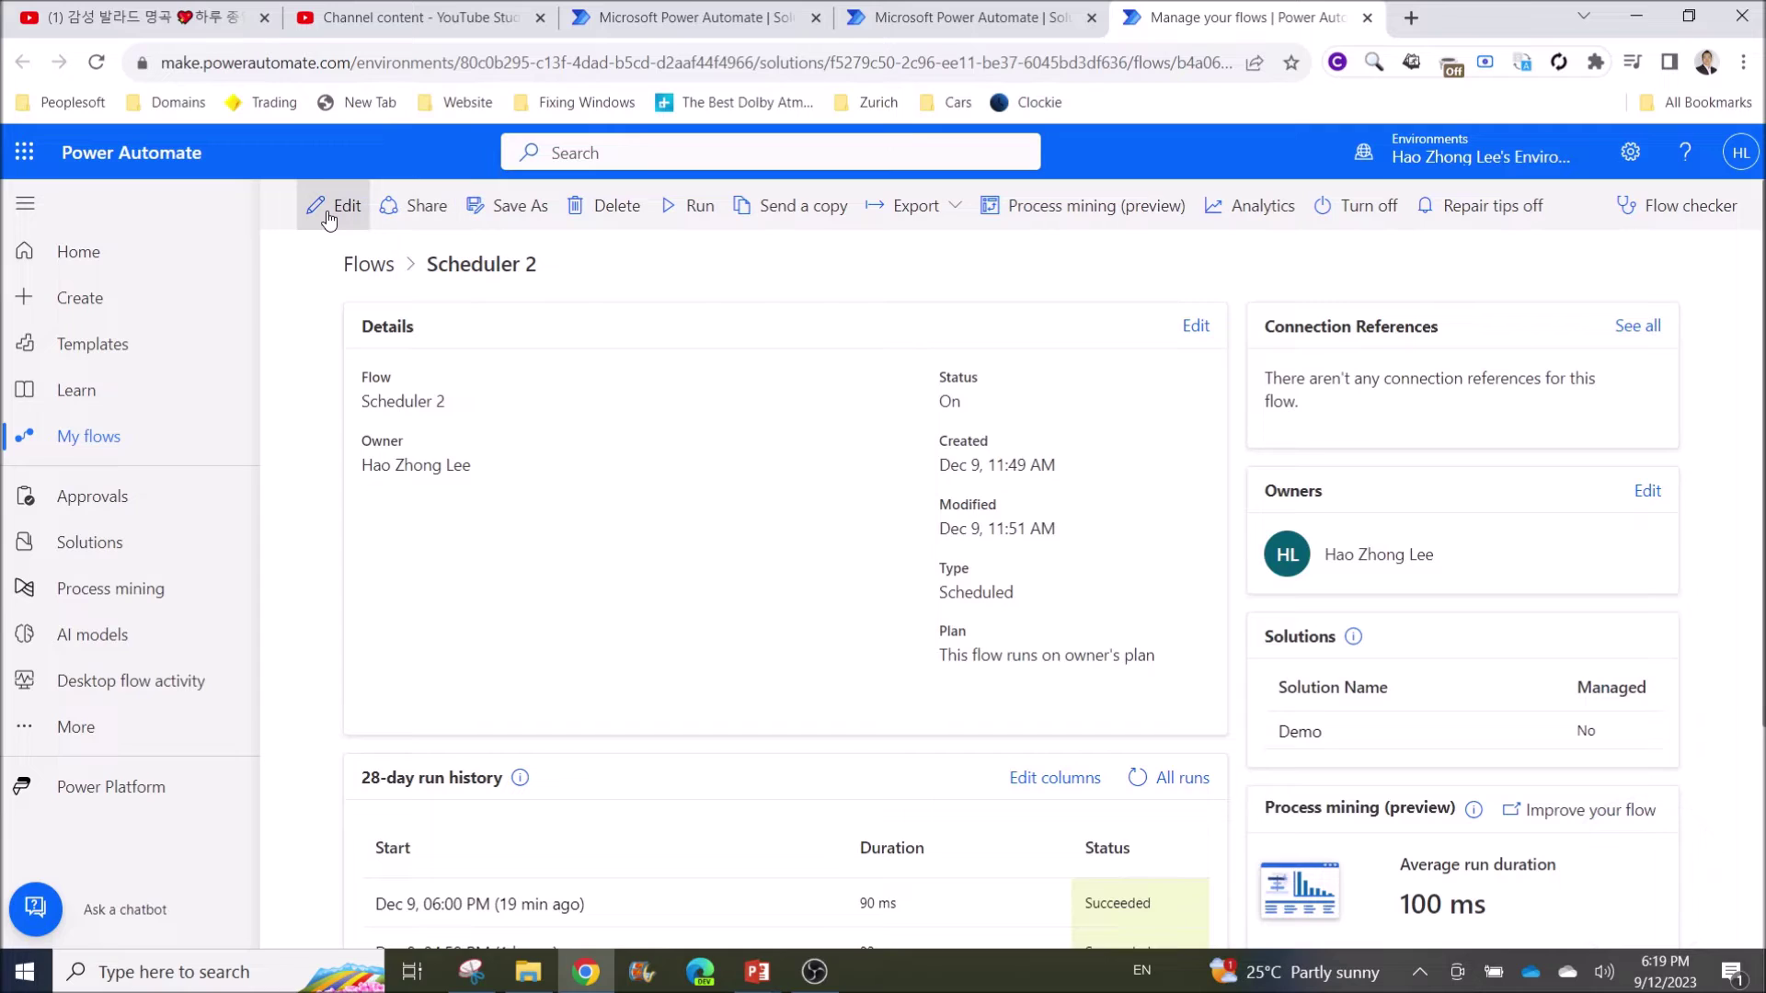
{"action": "left_click", "coordinate": [328, 213]}
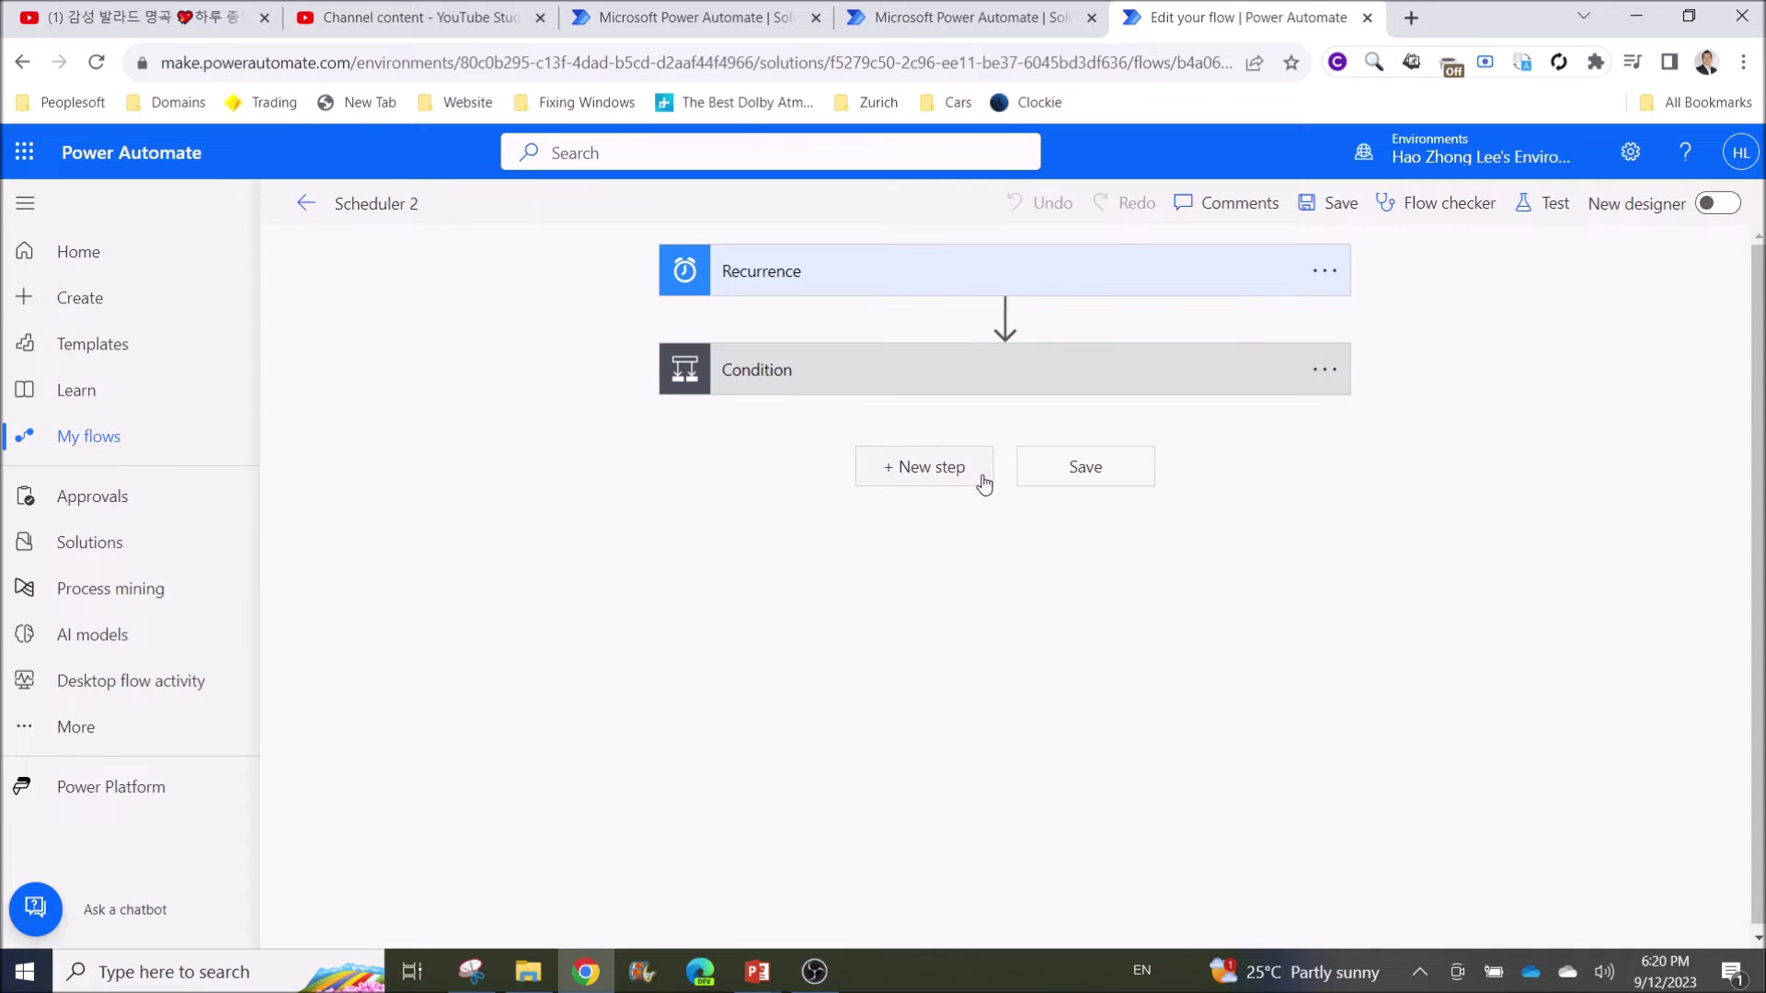
{"action": "left_click", "coordinate": [932, 474]}
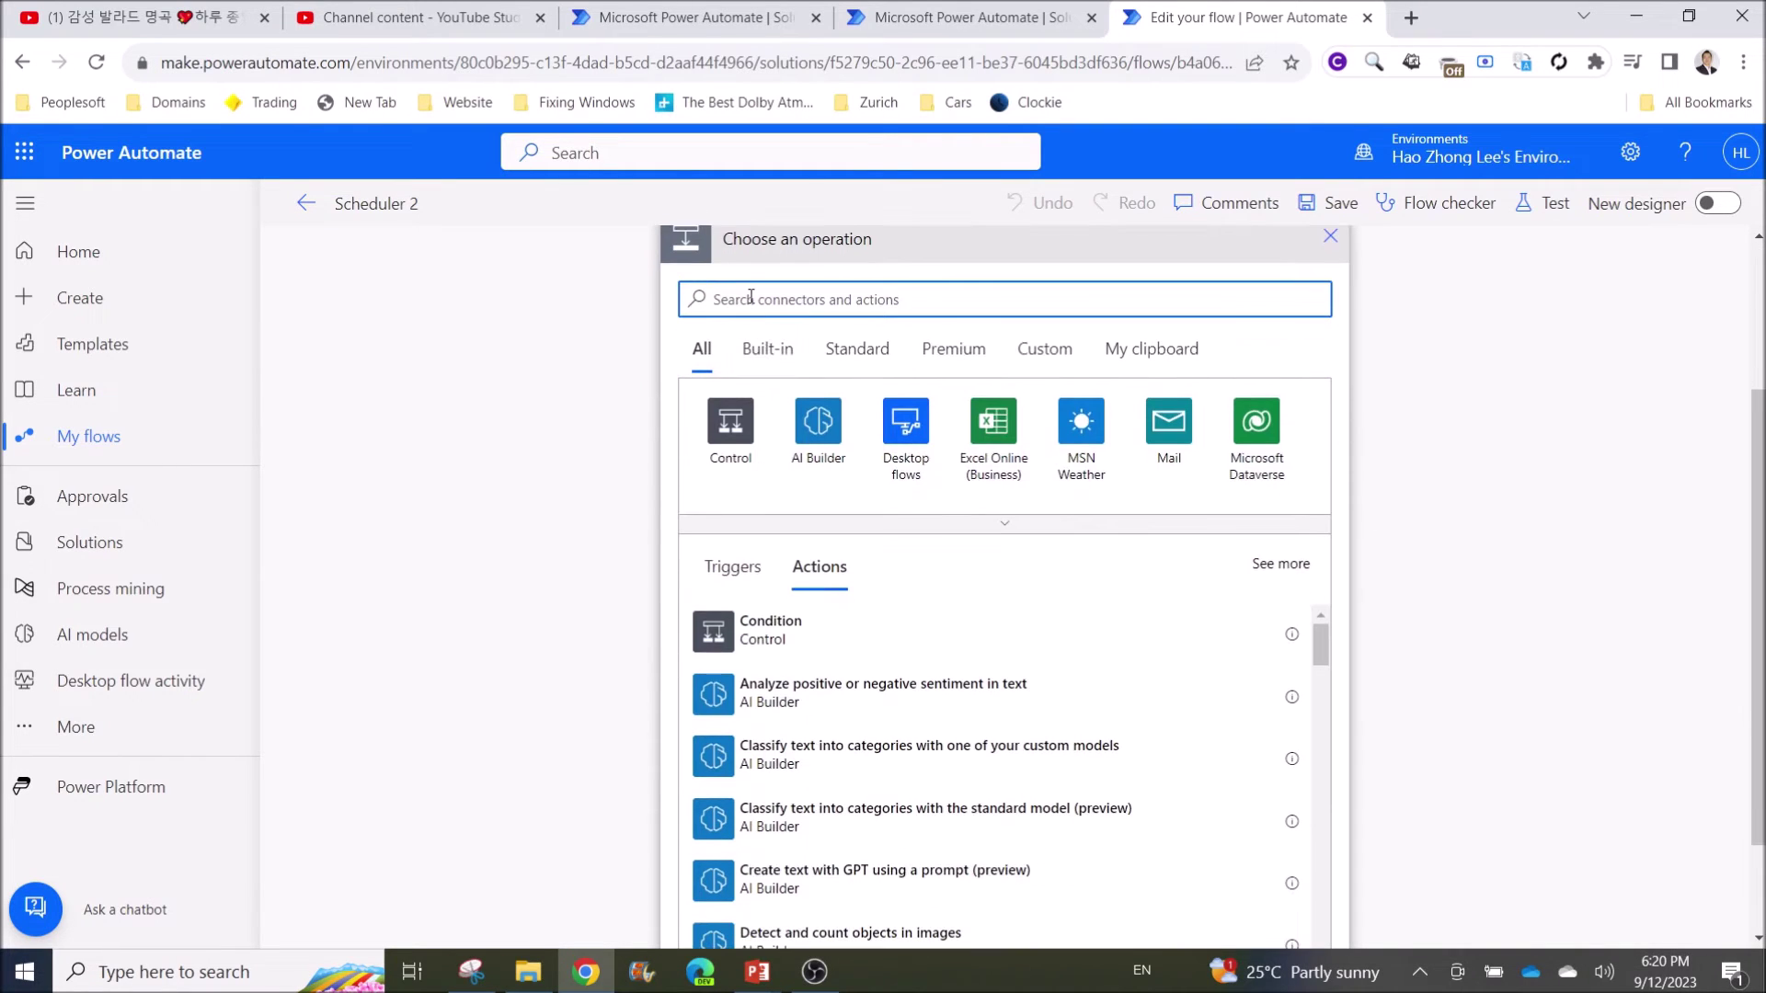
Add a Run a Child Flow action calling Child Flow 1 after Condition
{"action": "type", "text": "child f"}
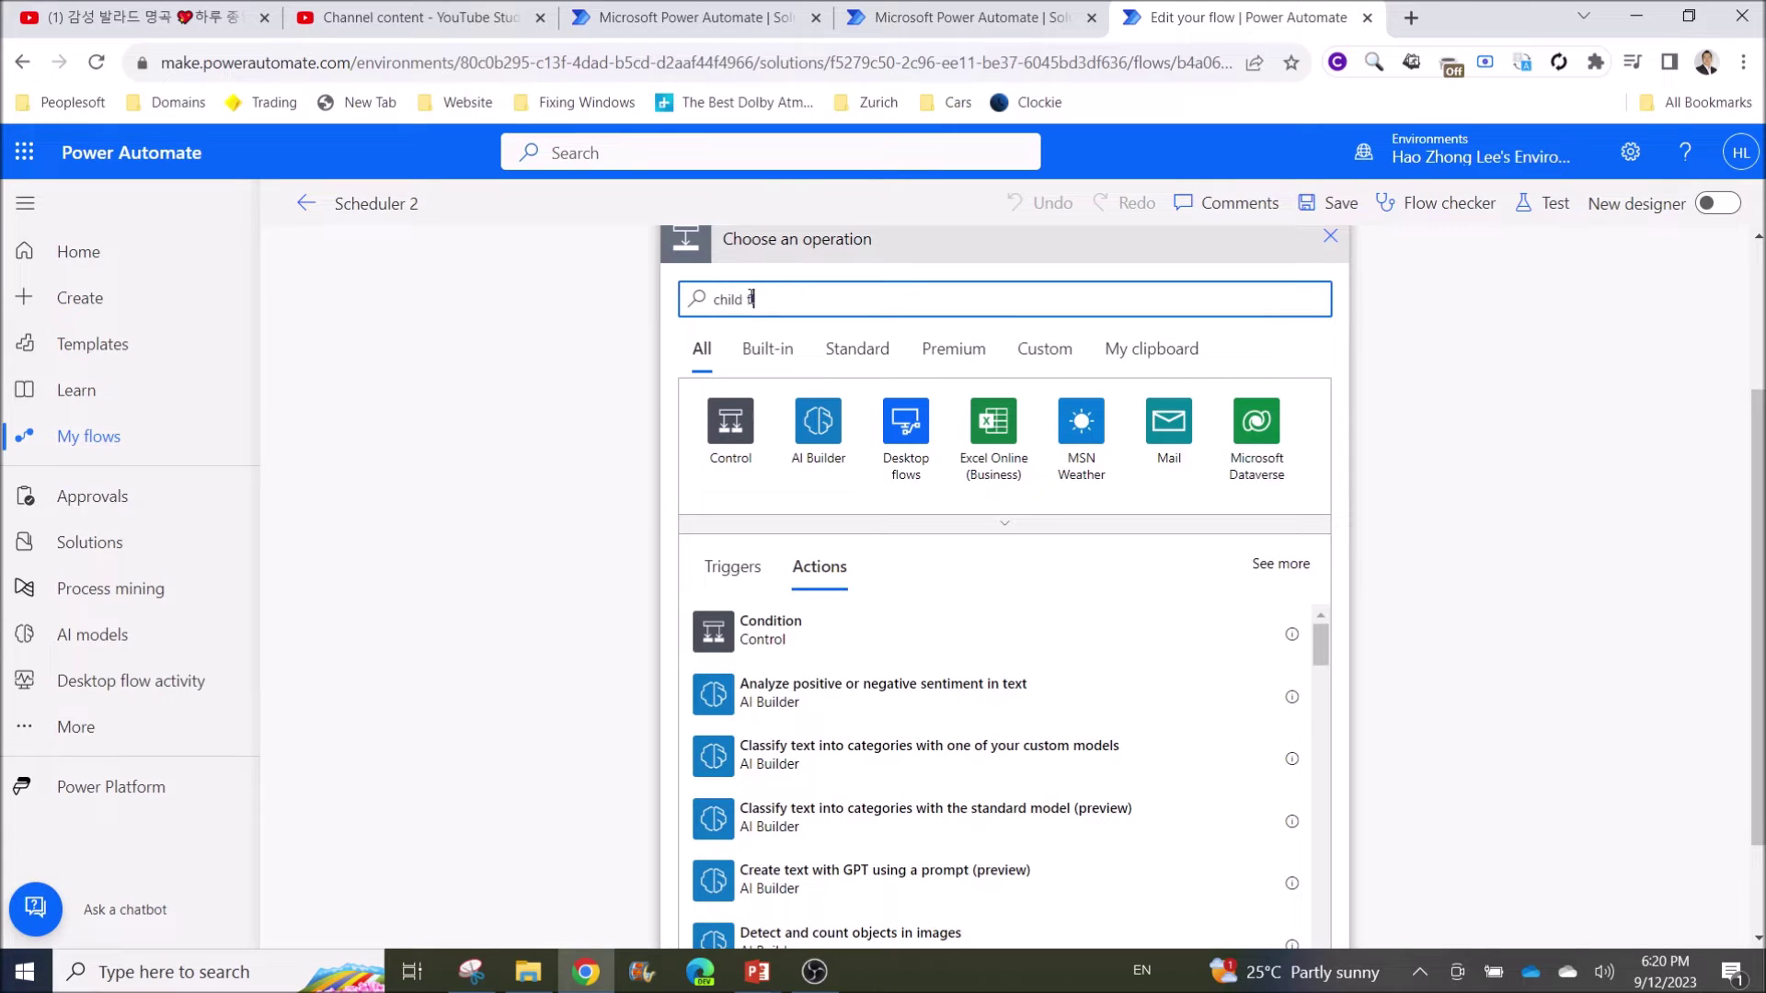
{"action": "type", "text": "low"}
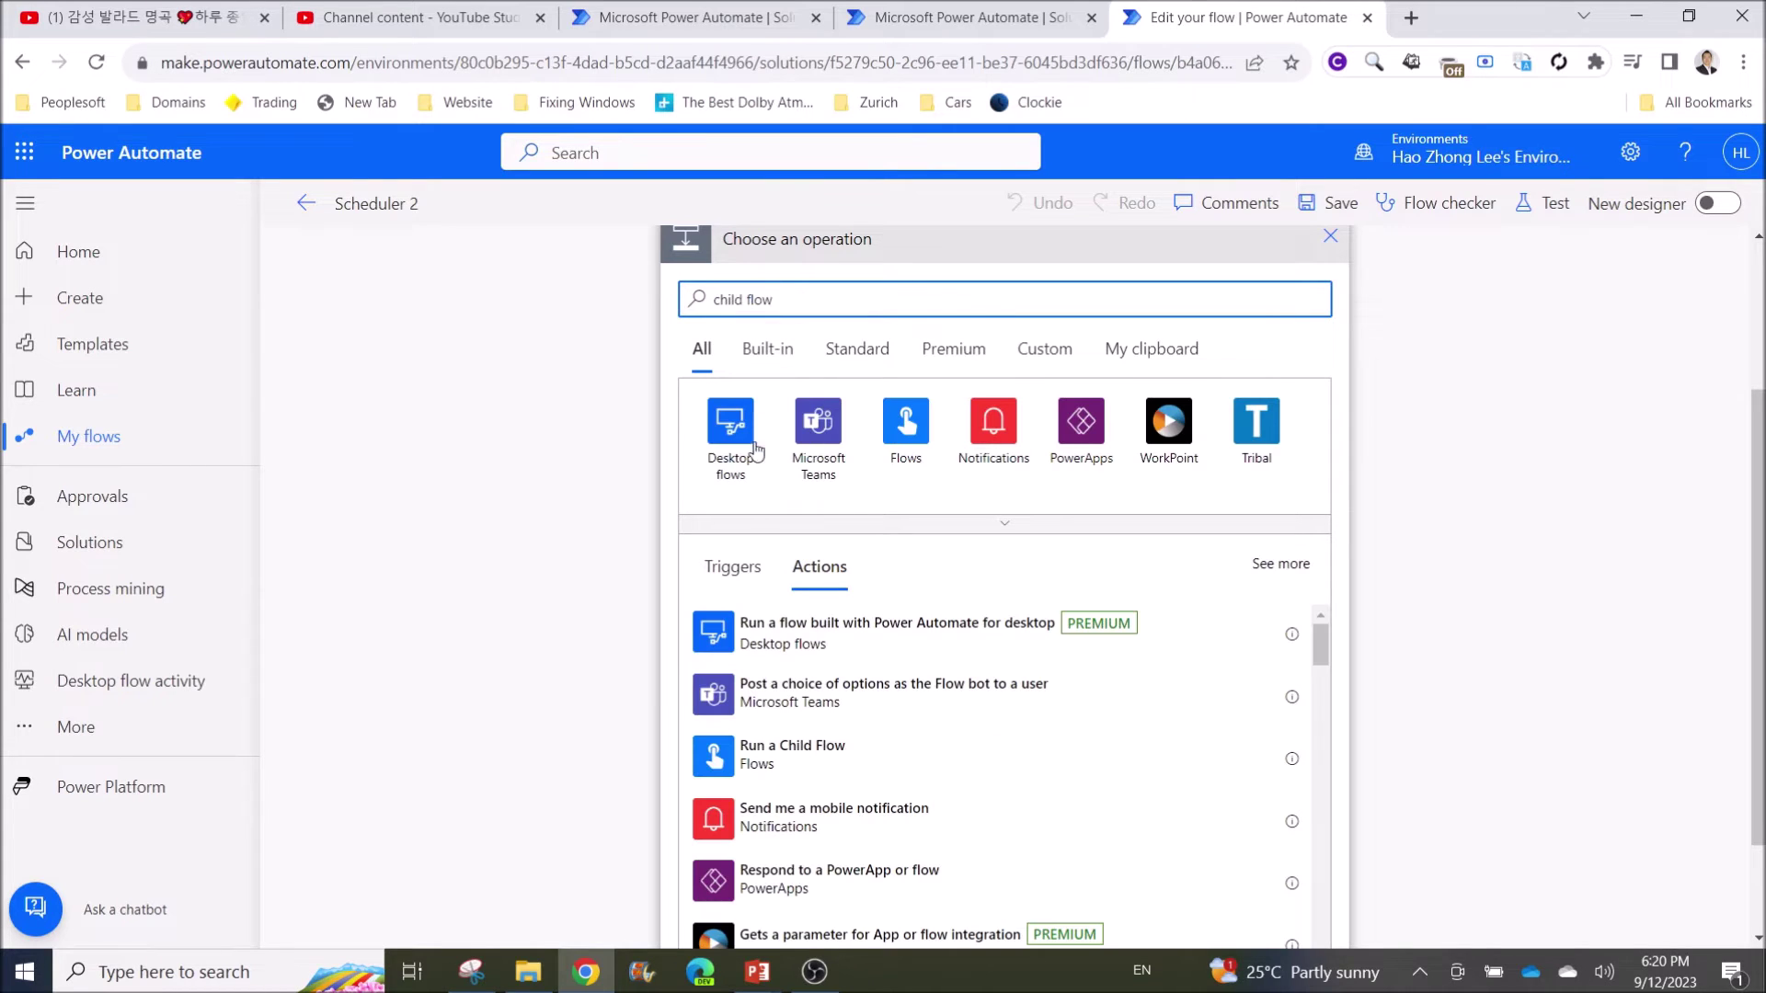
{"action": "left_click", "coordinate": [788, 773]}
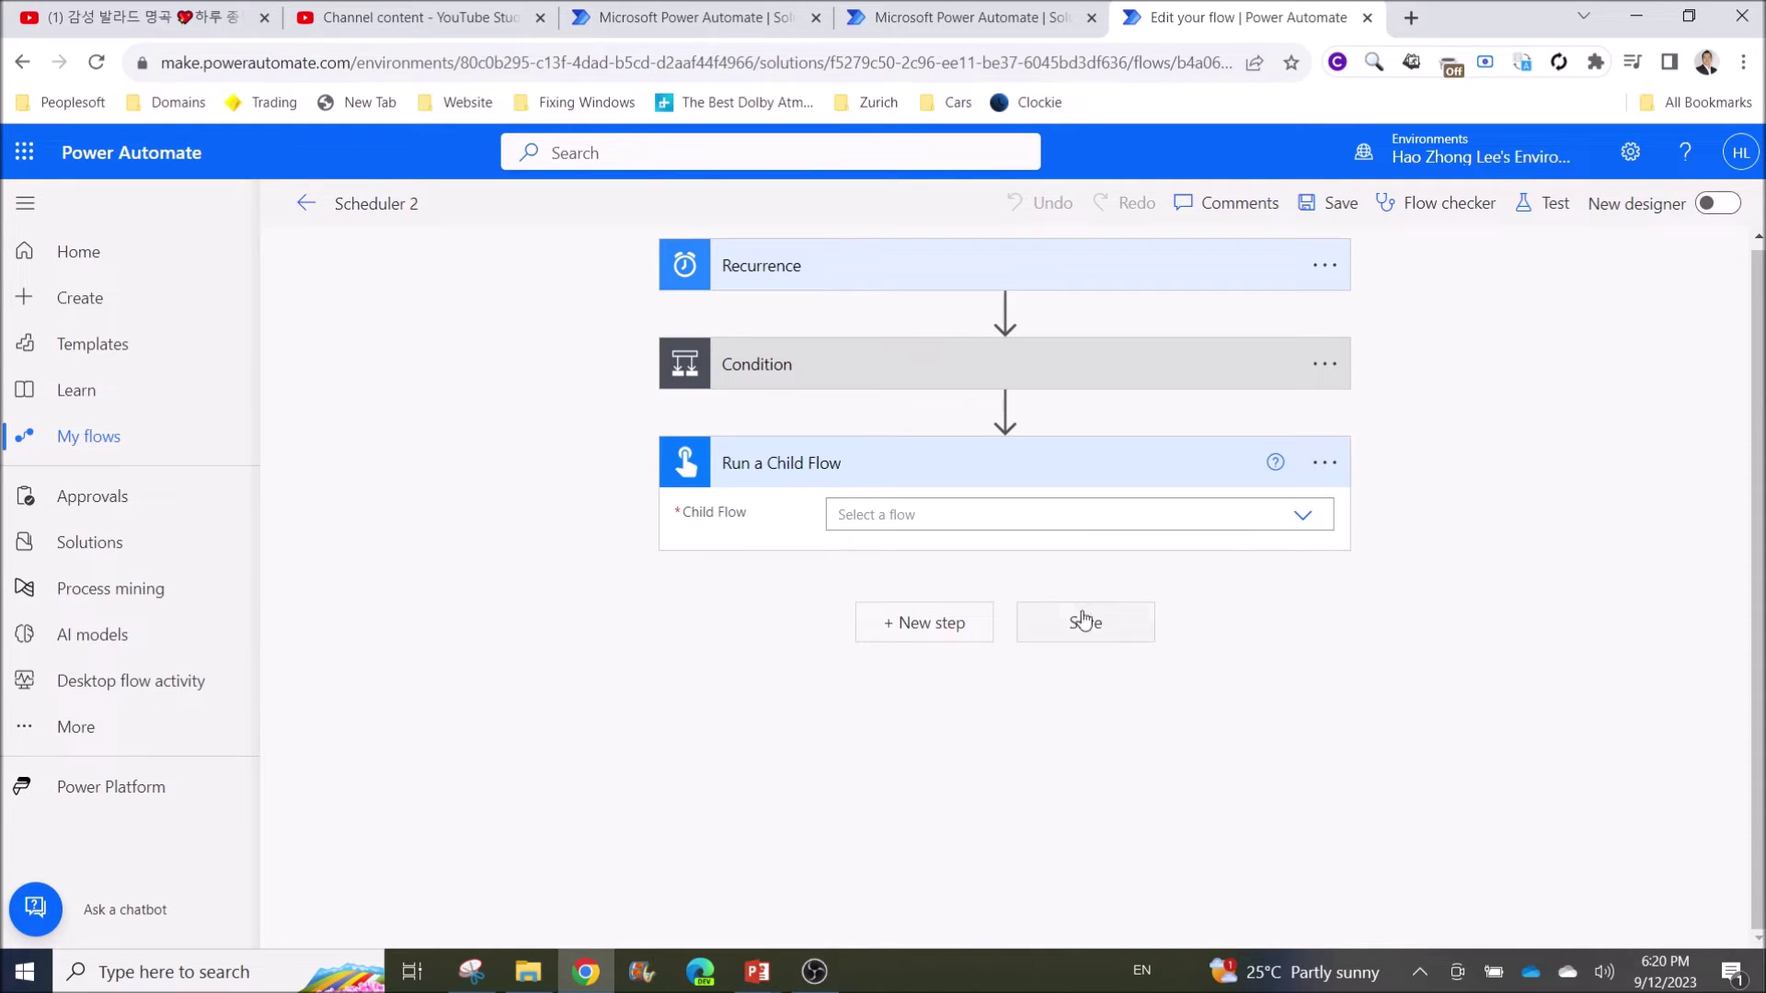
{"action": "left_click", "coordinate": [1308, 521]}
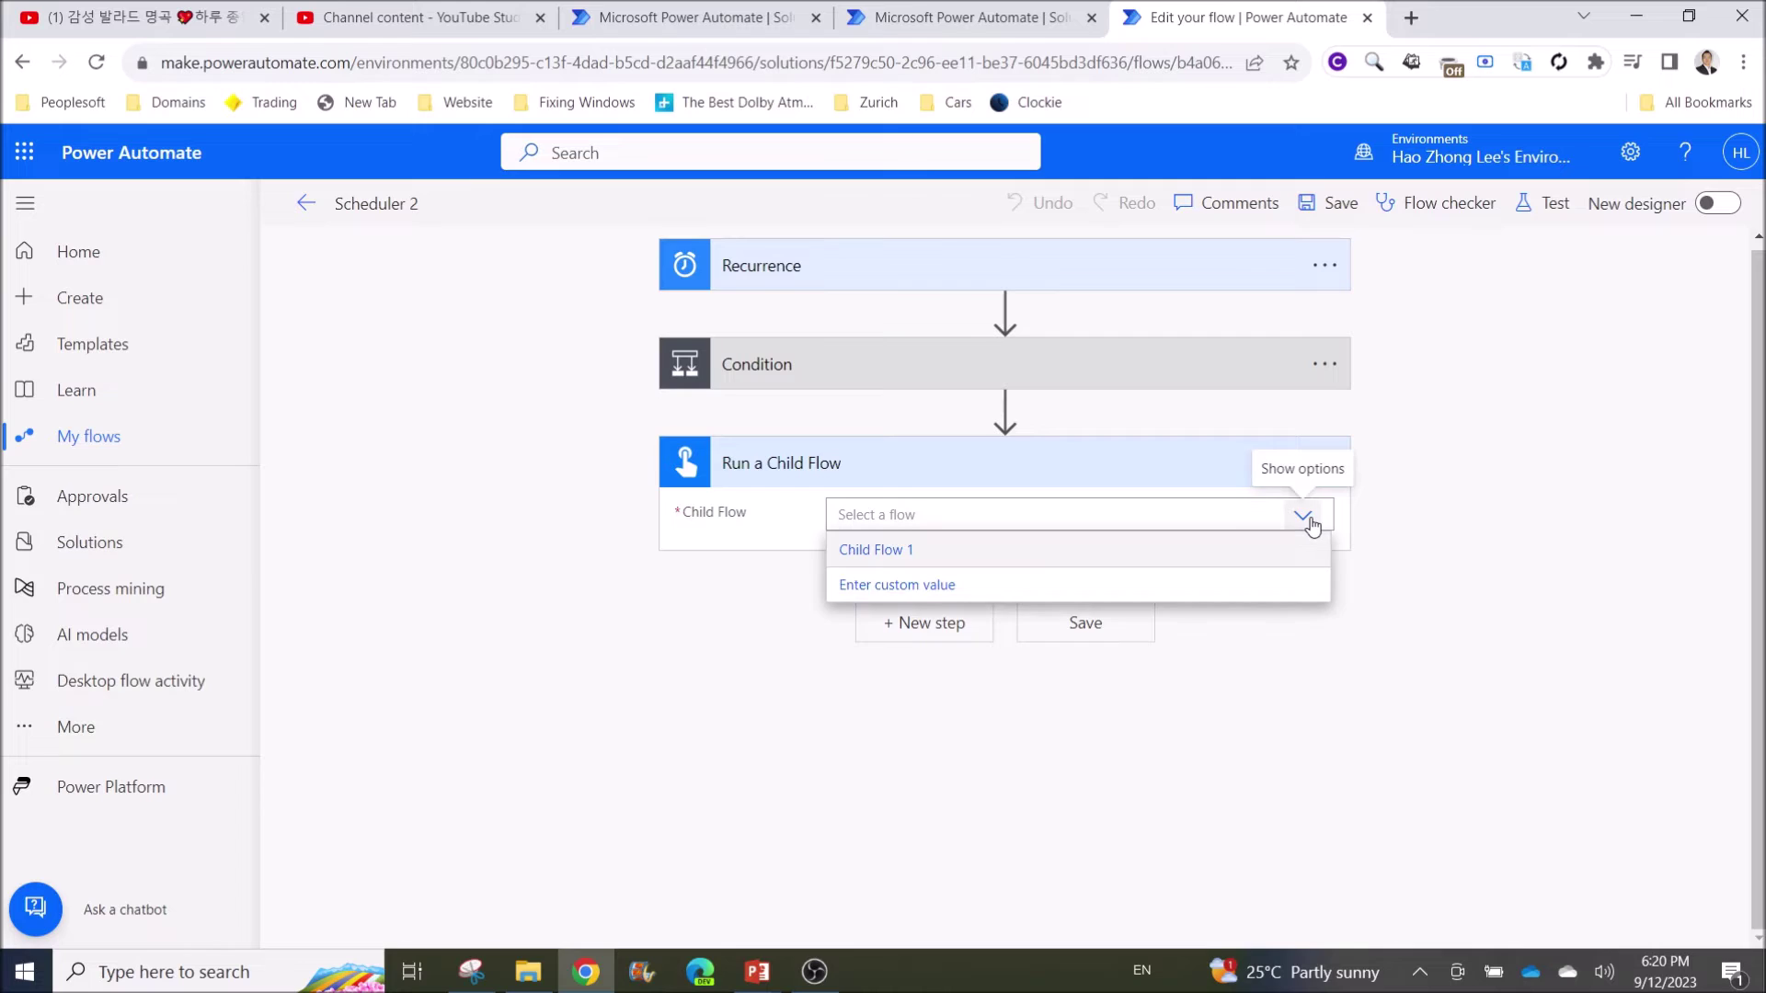
{"action": "left_click", "coordinate": [888, 552]}
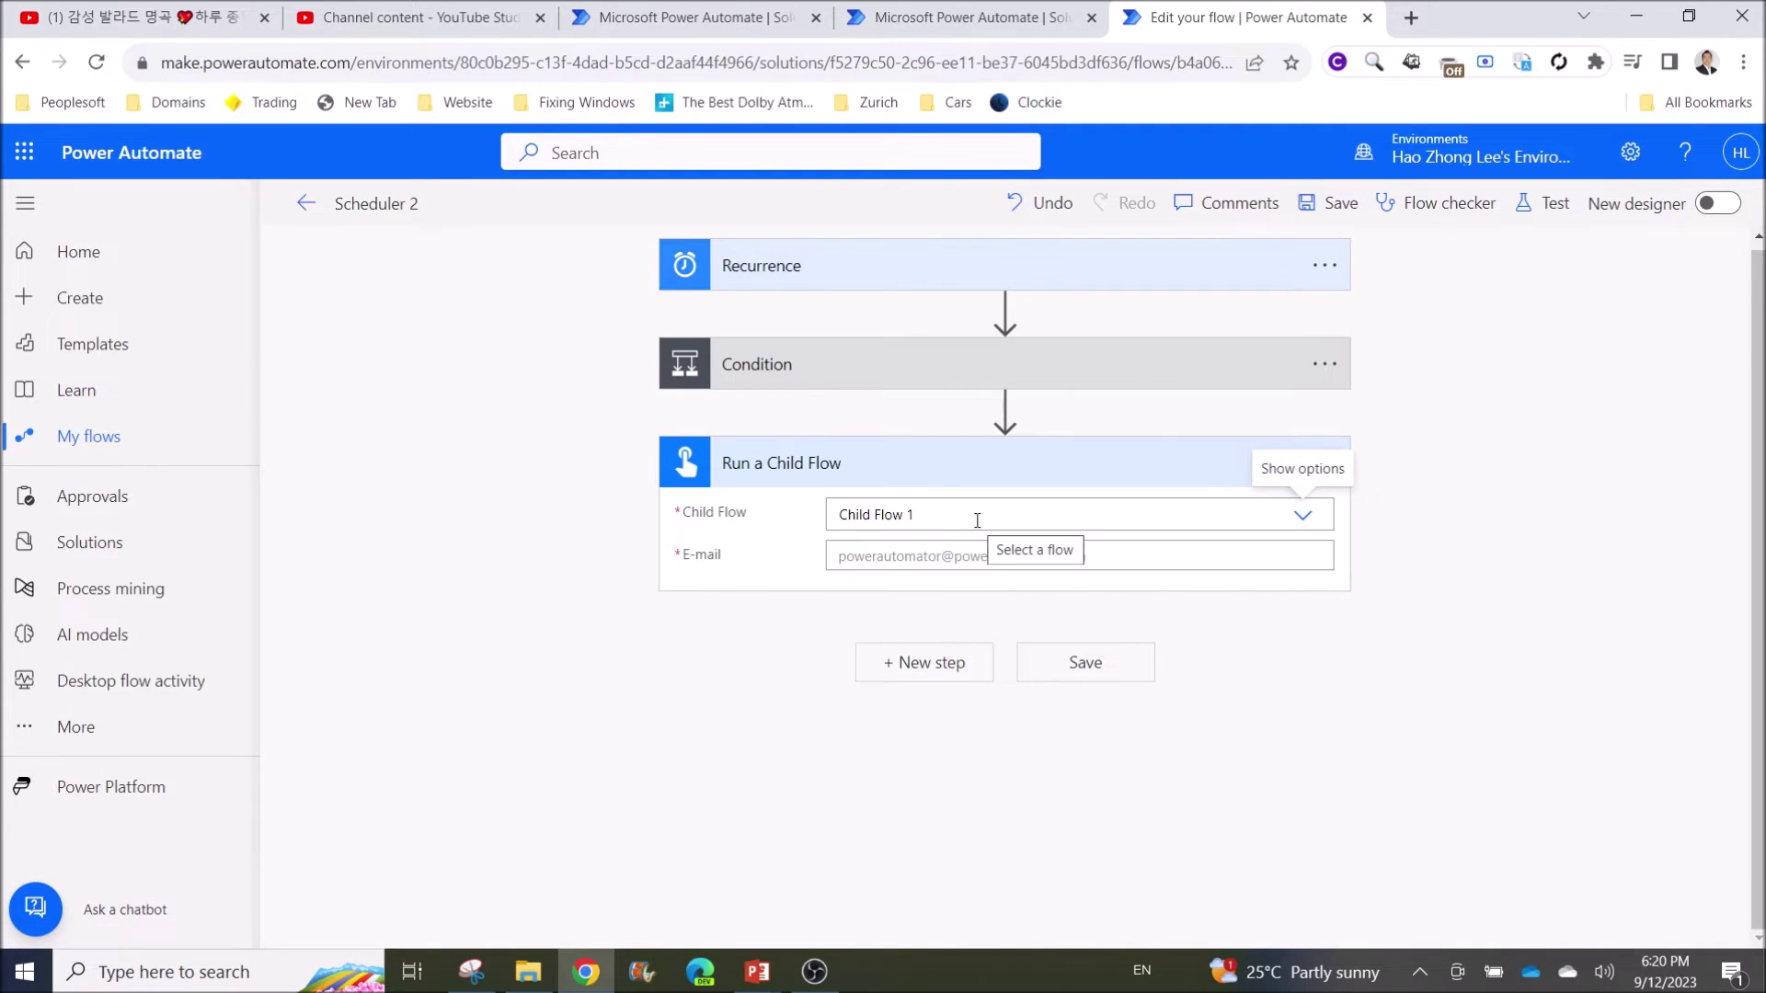
{"action": "left_click", "coordinate": [871, 556]}
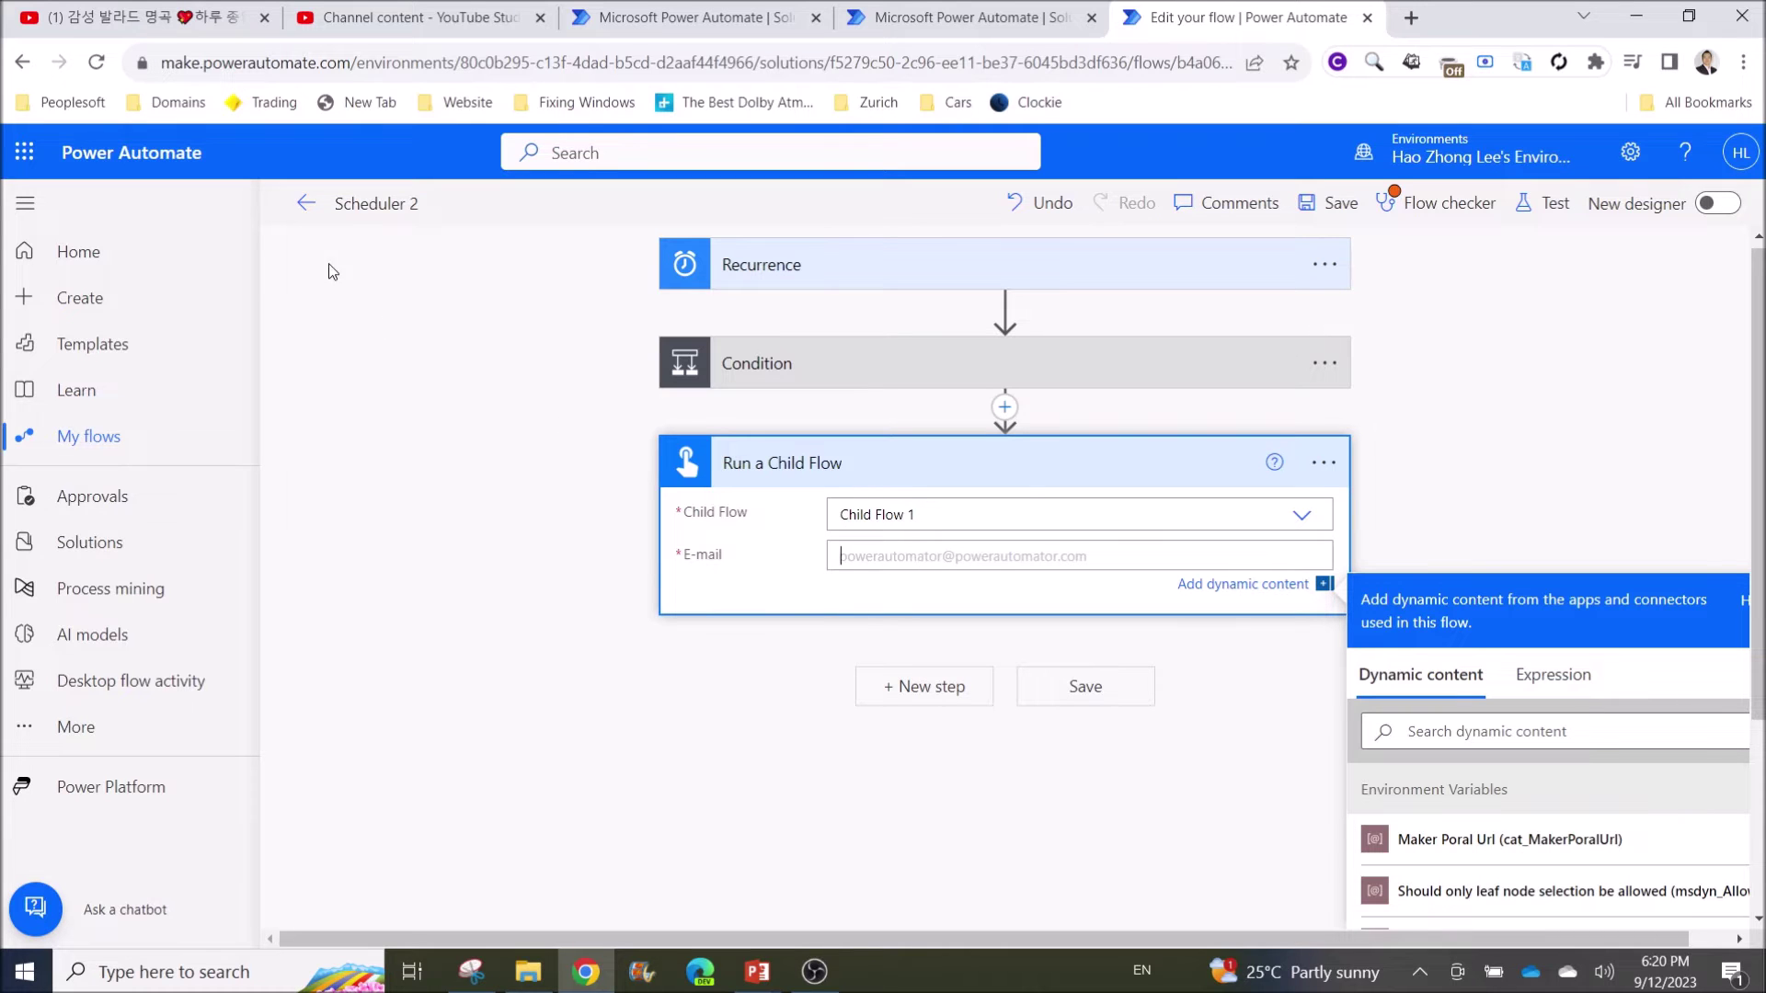
{"action": "left_click", "coordinate": [306, 203]}
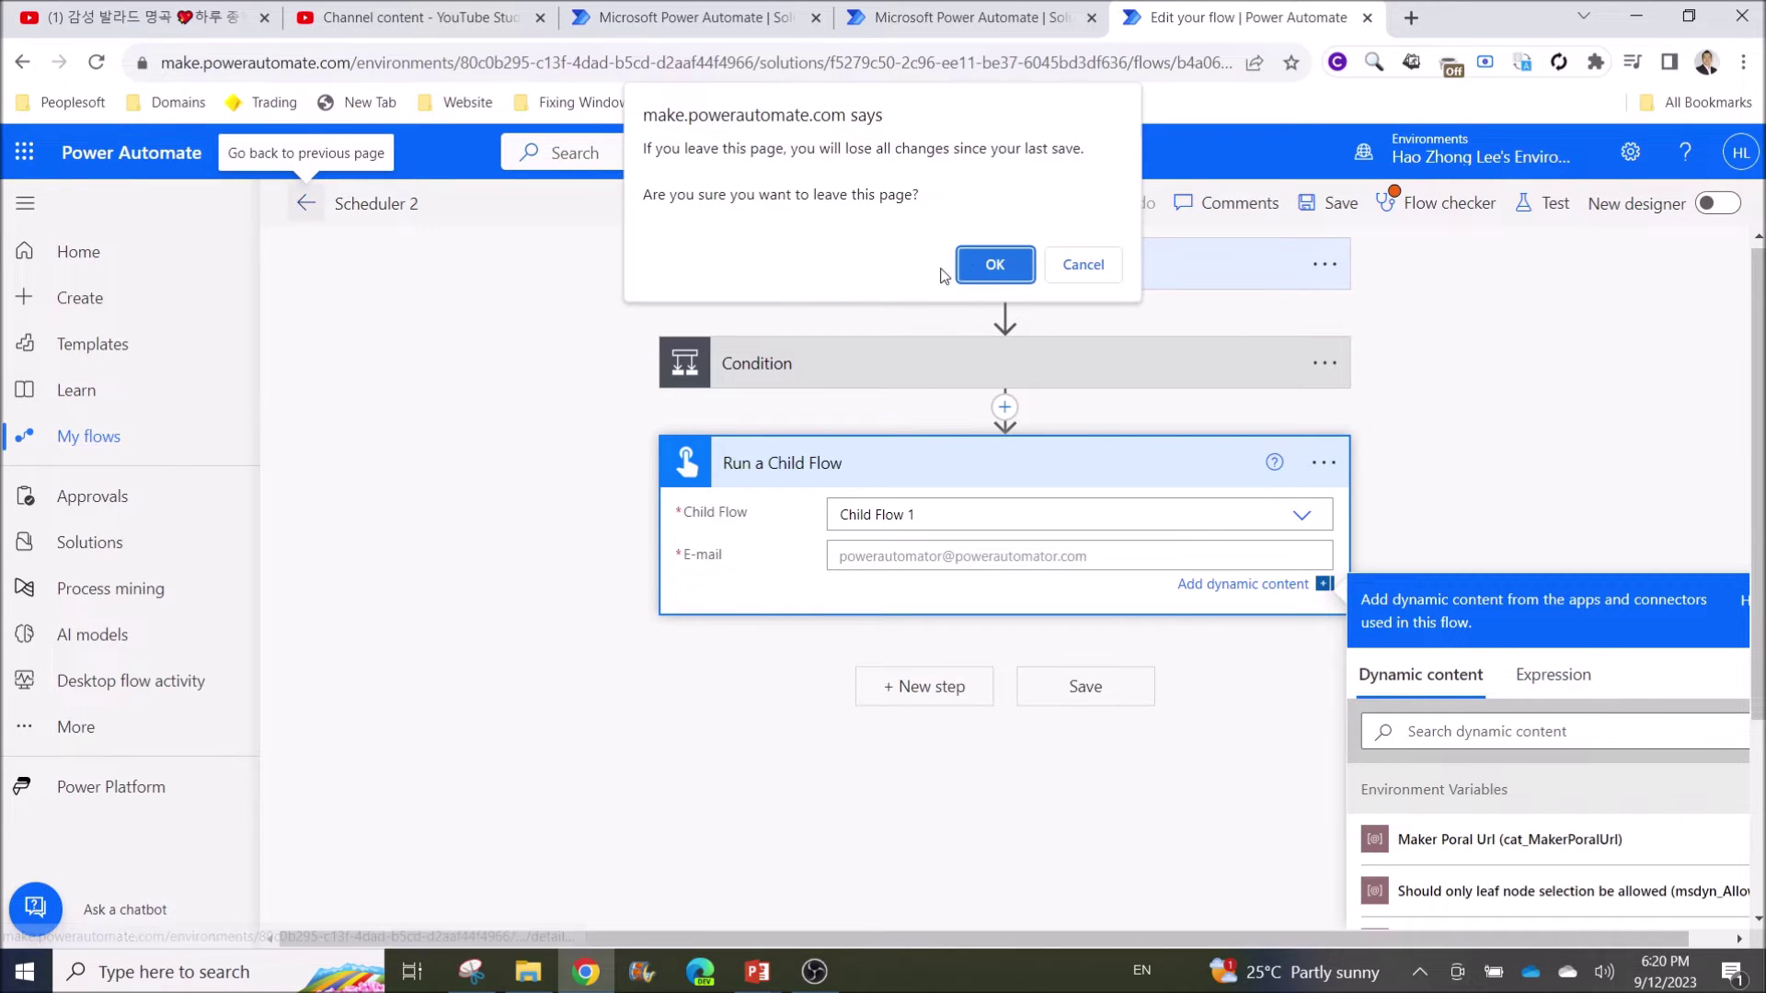
Leave Scheduler 2 without saving and open the Demo solution from Solutions
{"action": "left_click", "coordinate": [994, 264]}
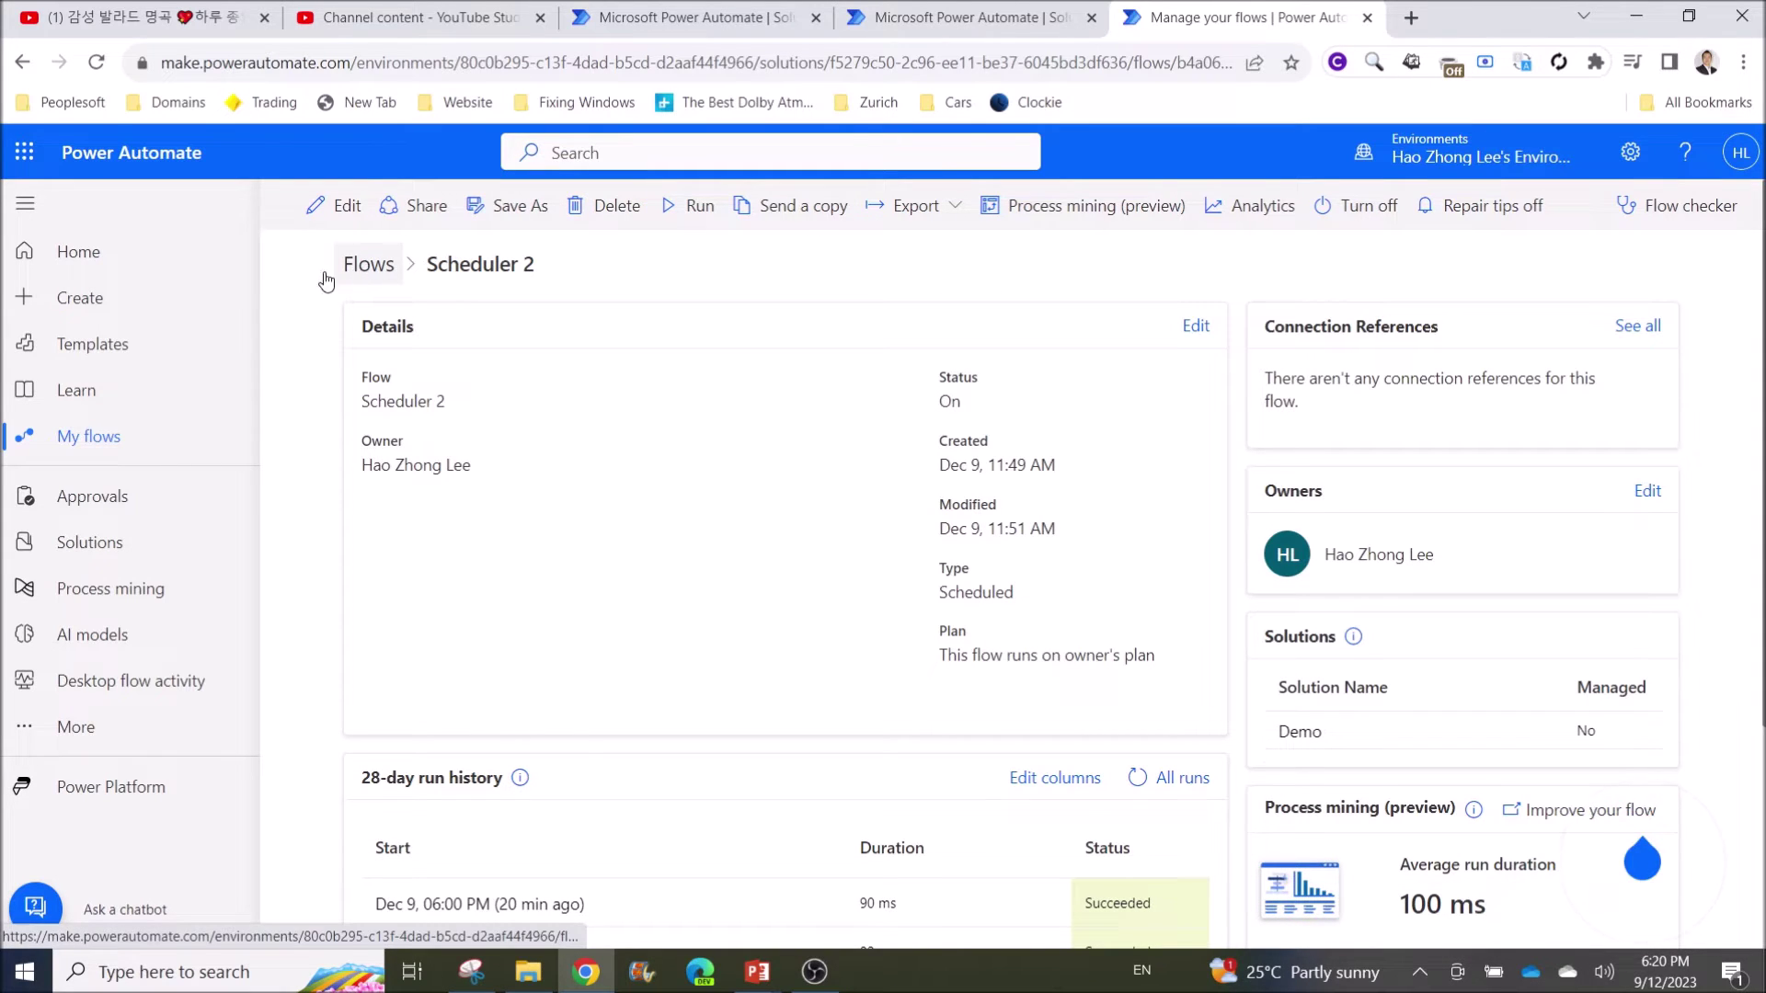
{"action": "left_click", "coordinate": [95, 556]}
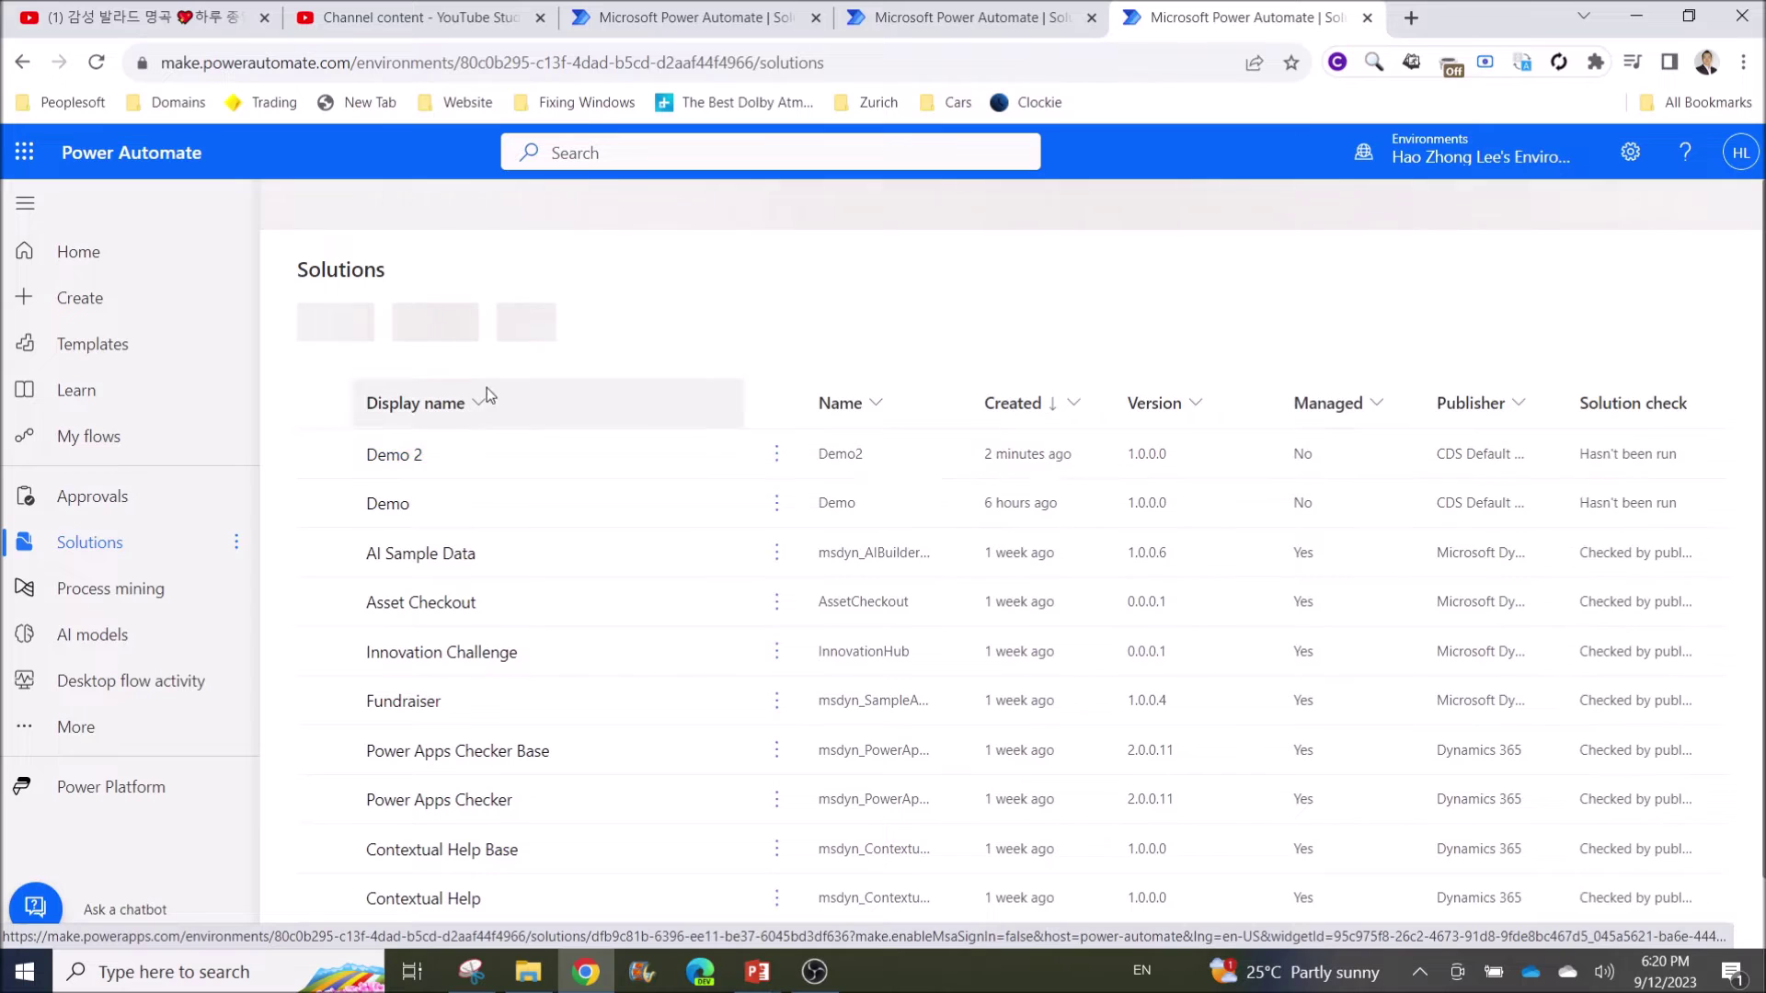
{"action": "left_click", "coordinate": [390, 512]}
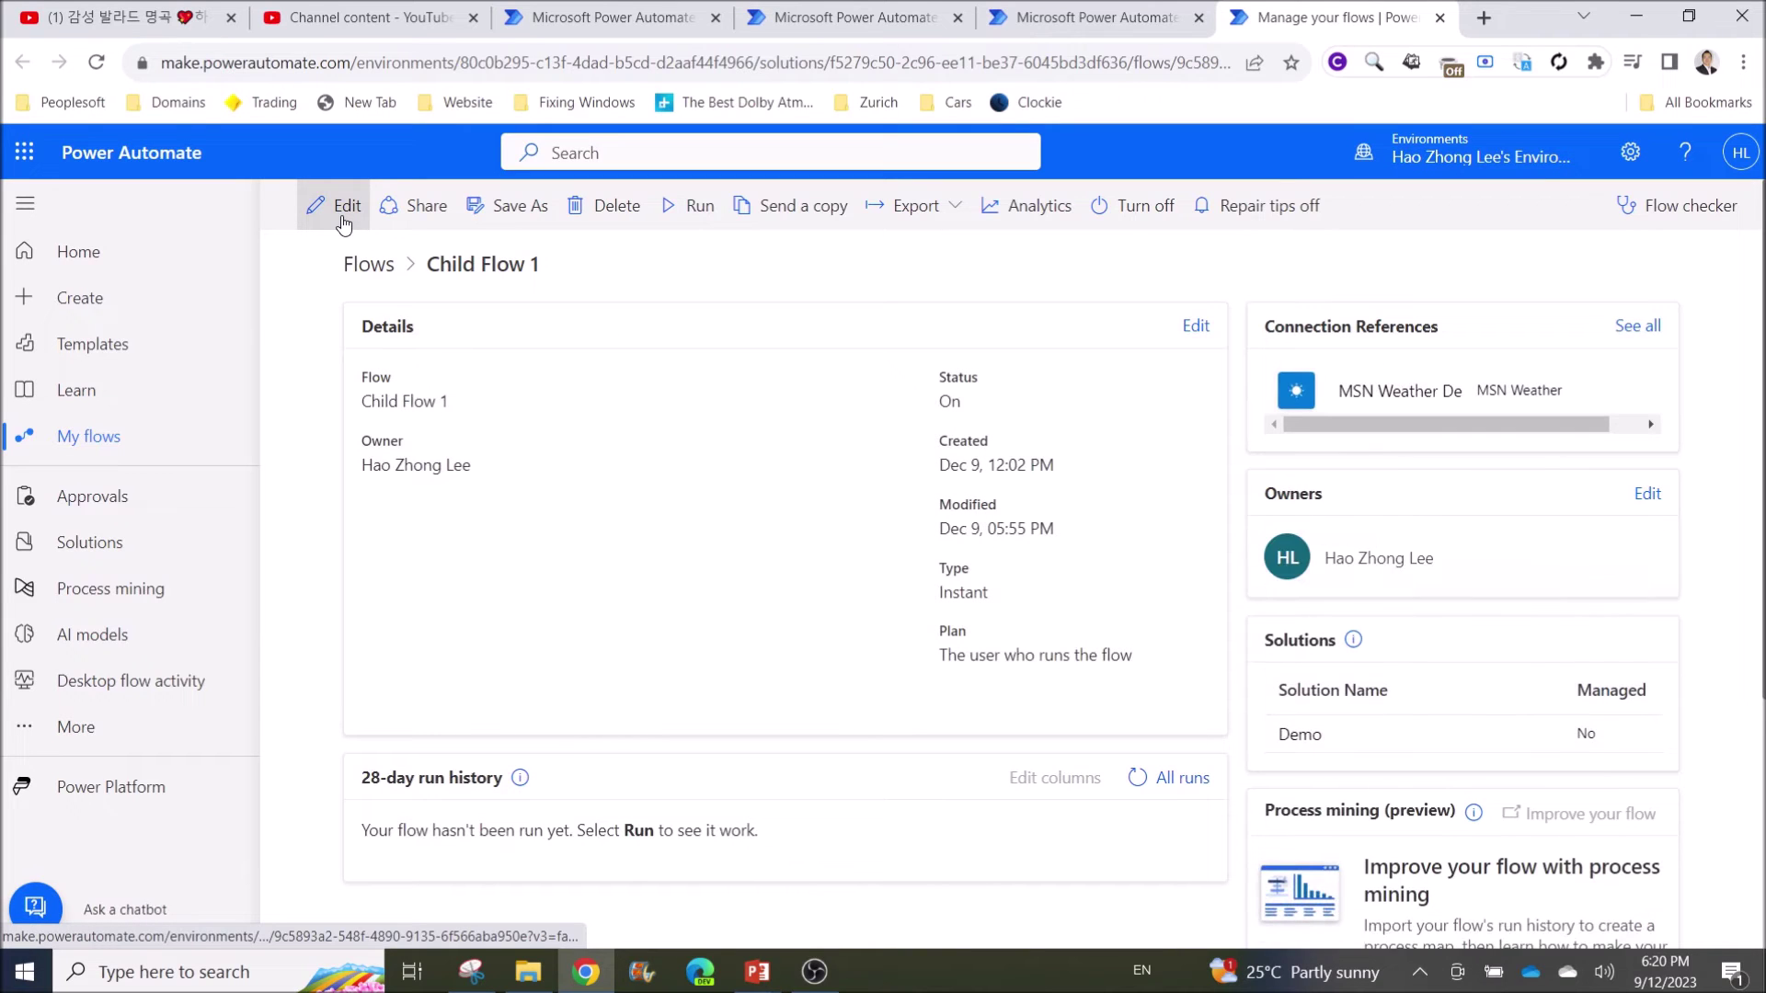
Edit Child Flow 1, expand its manual trigger and inspect the E-mail input's value
{"action": "left_click", "coordinate": [343, 221]}
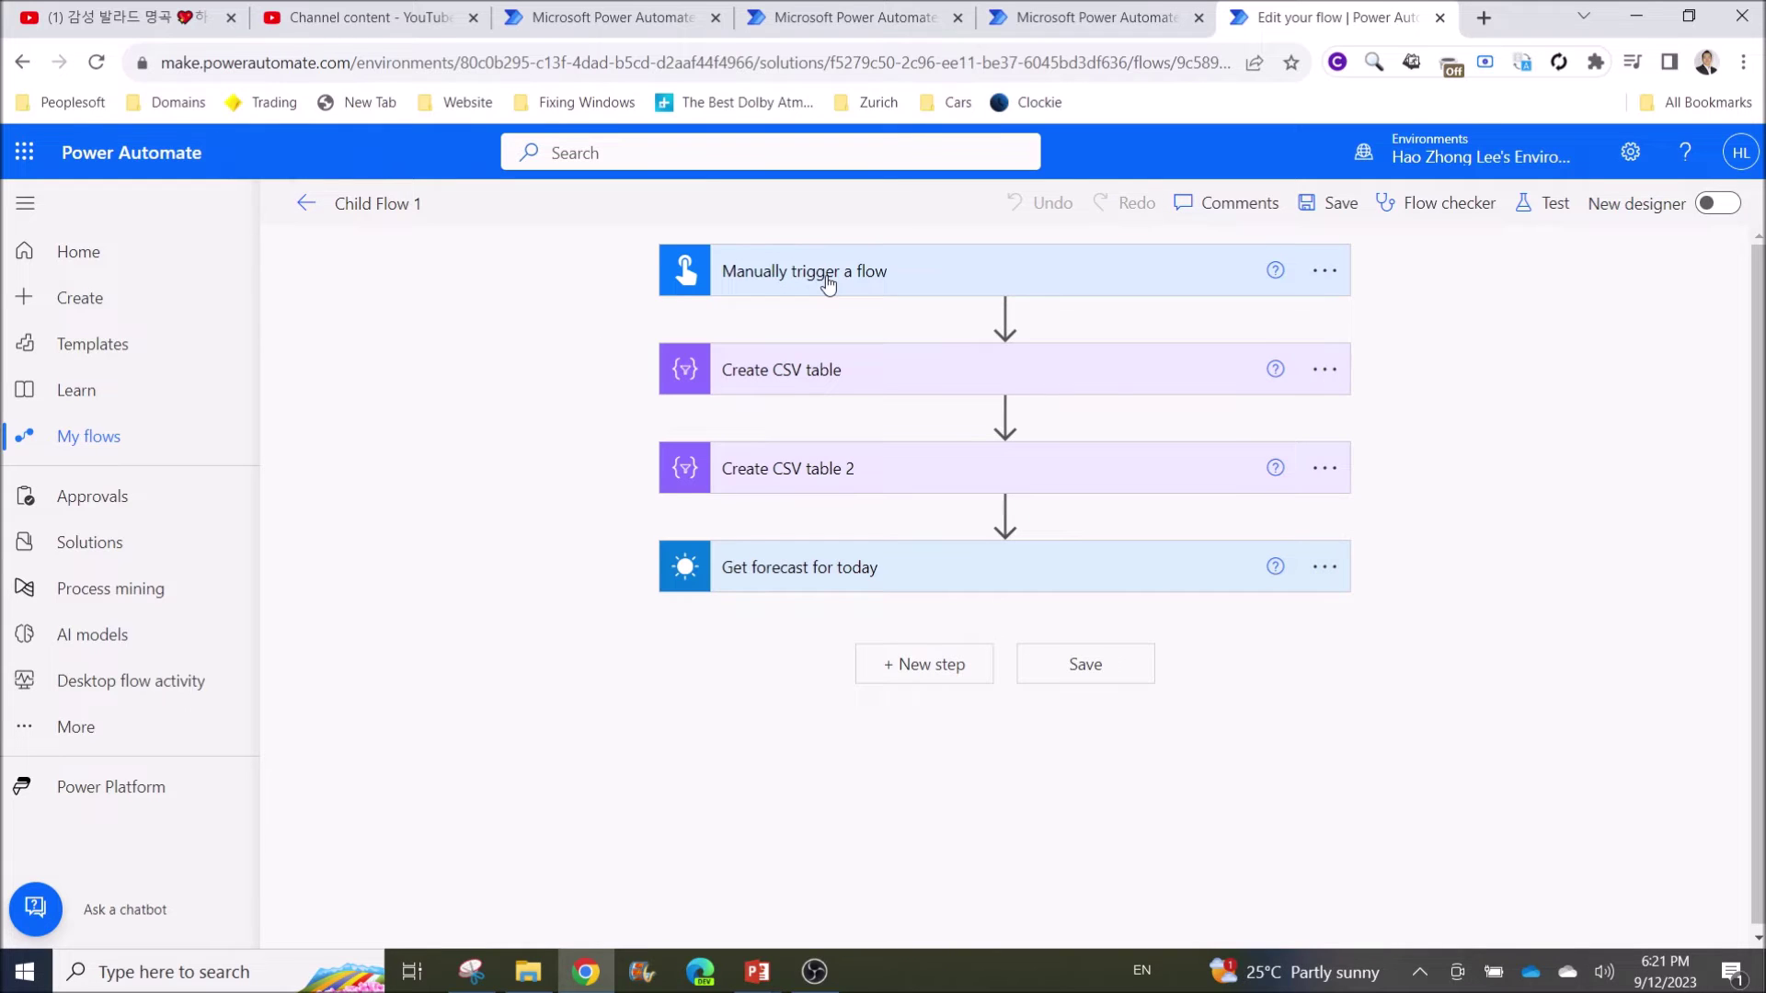
{"action": "left_click", "coordinate": [828, 283]}
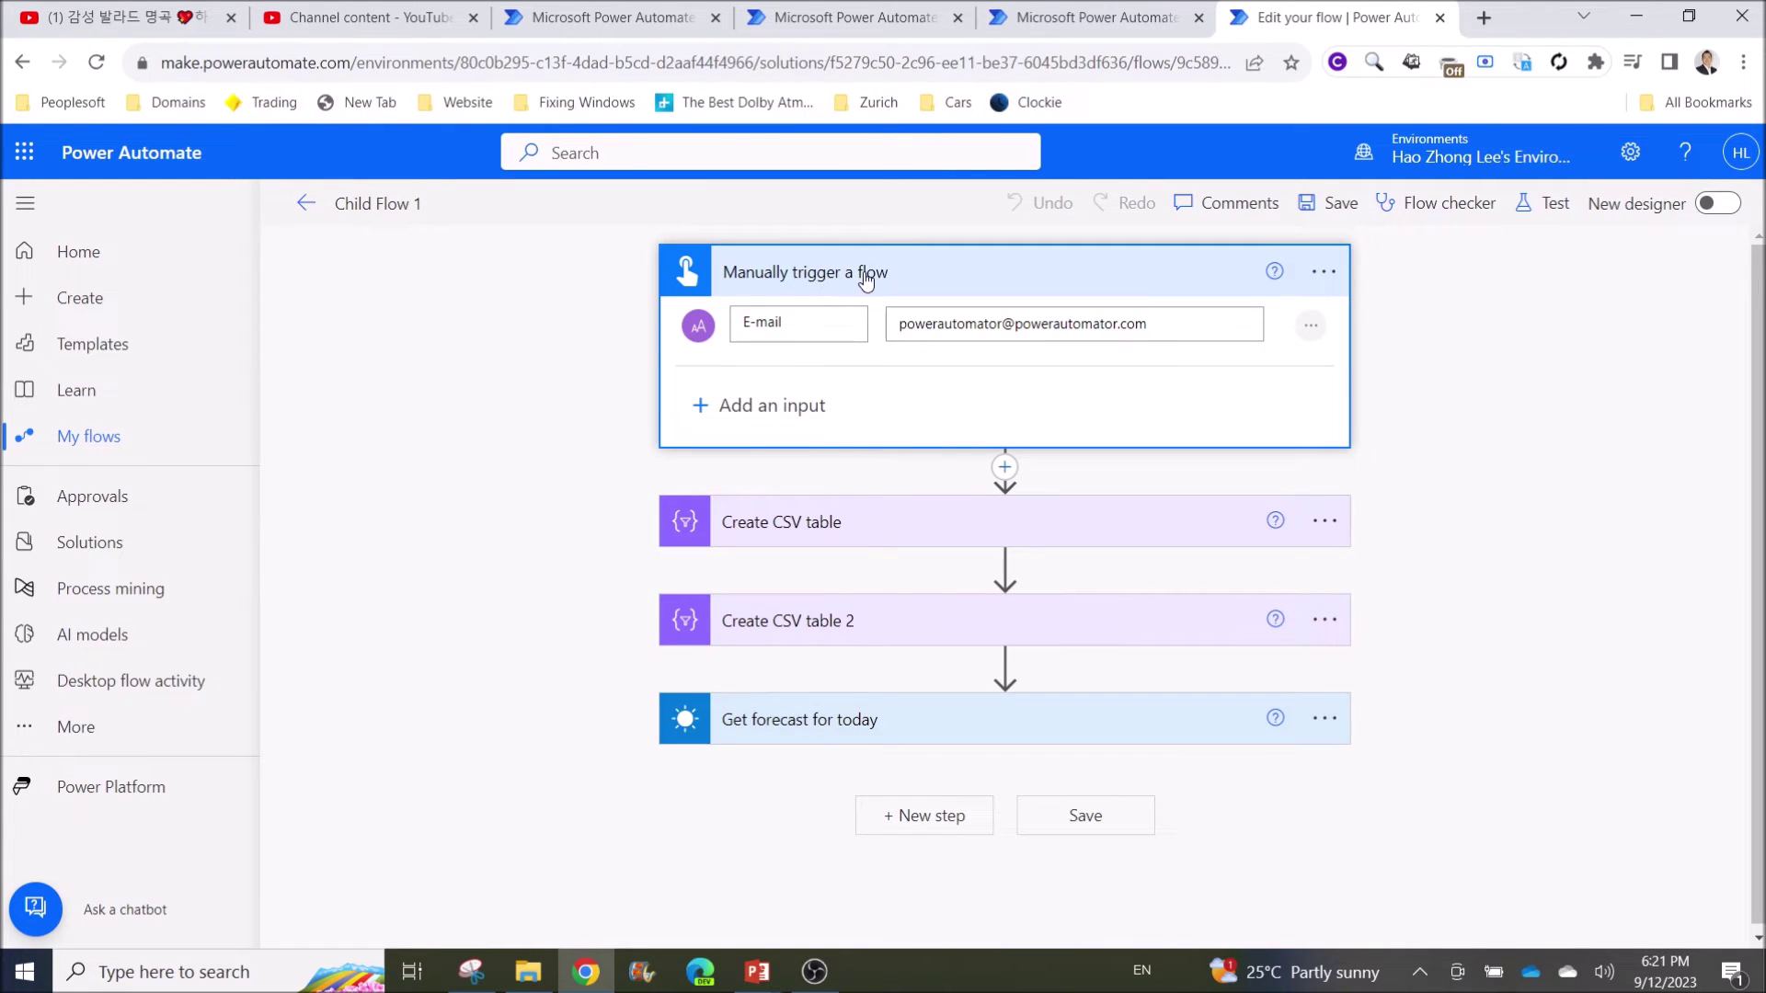
{"action": "left_click", "coordinate": [701, 407]}
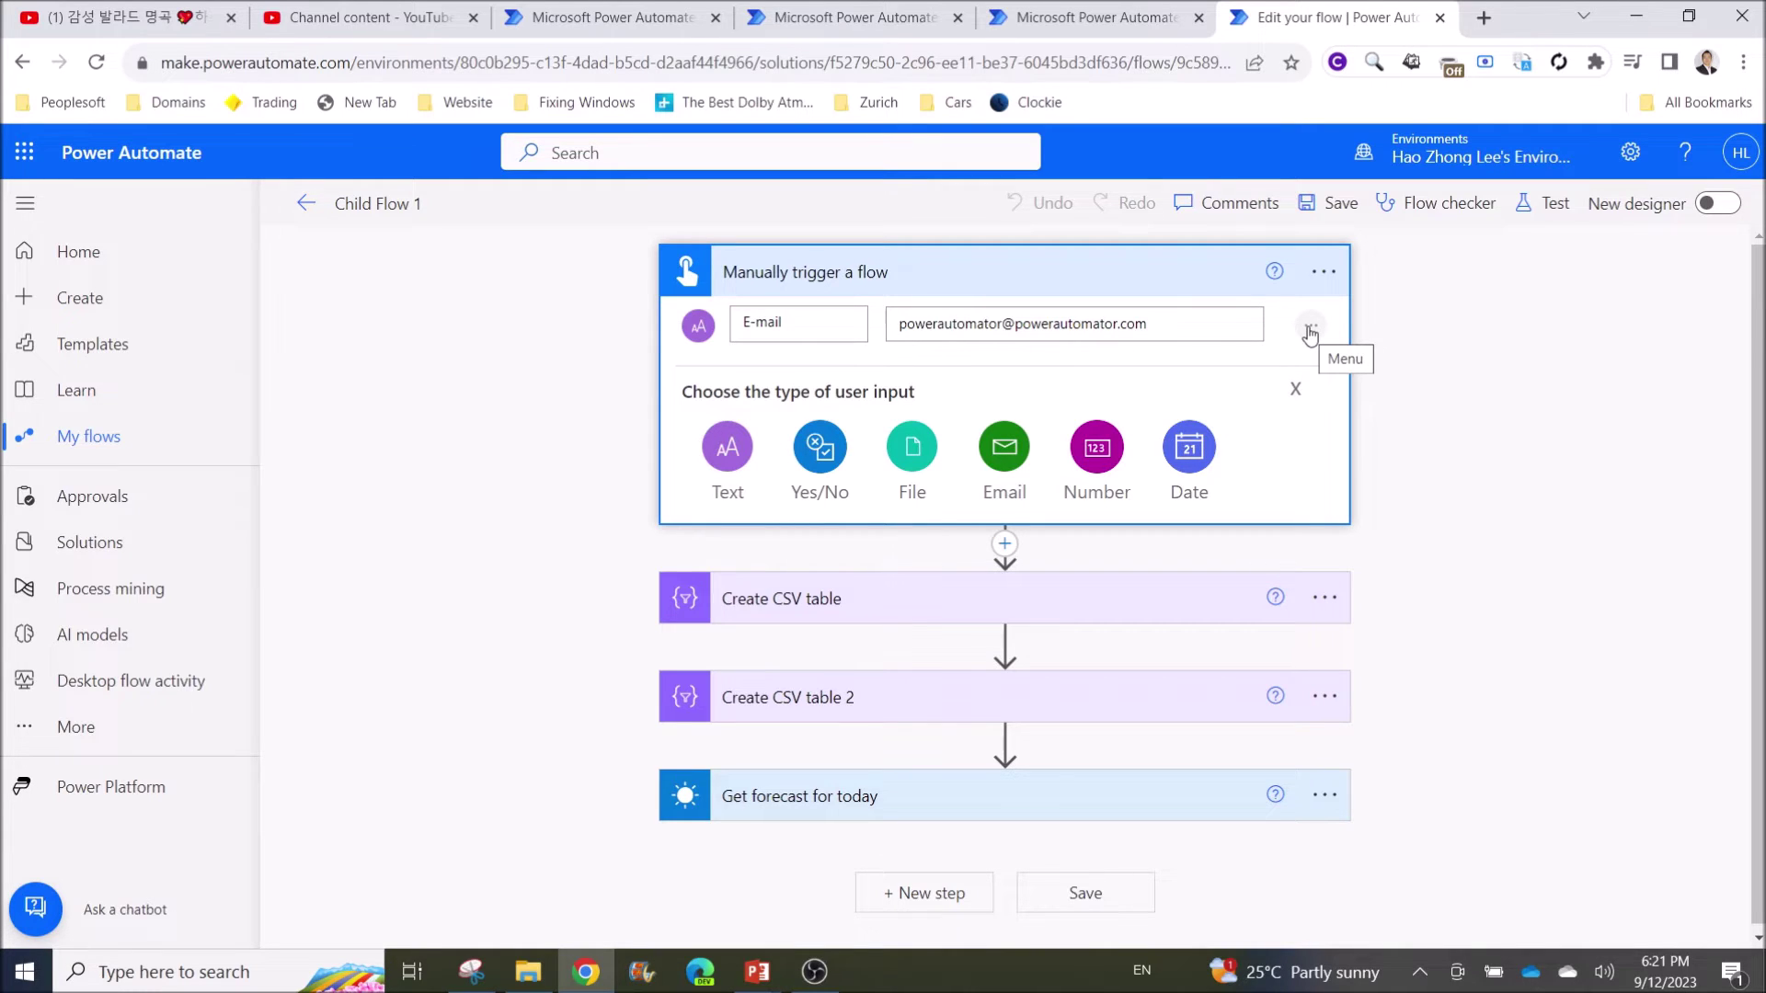
{"action": "left_click", "coordinate": [1295, 389]}
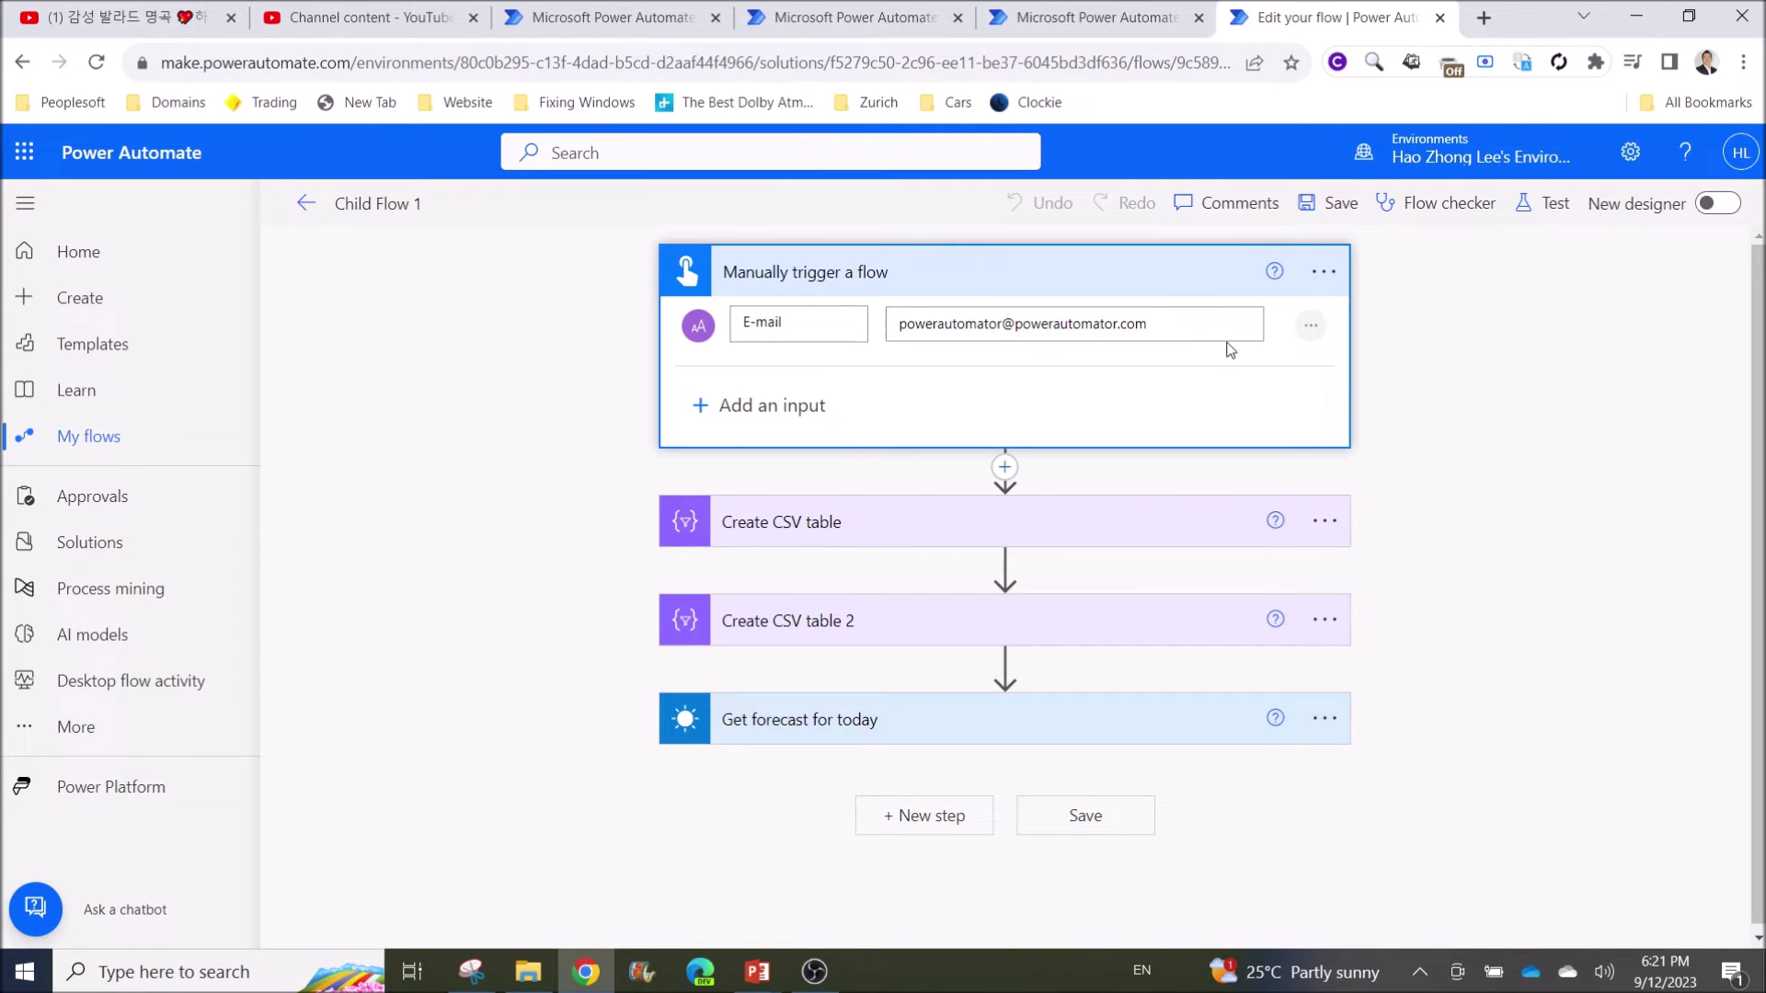
{"action": "left_click_drag", "start_coordinate": [1209, 324], "coordinate": [896, 329]}
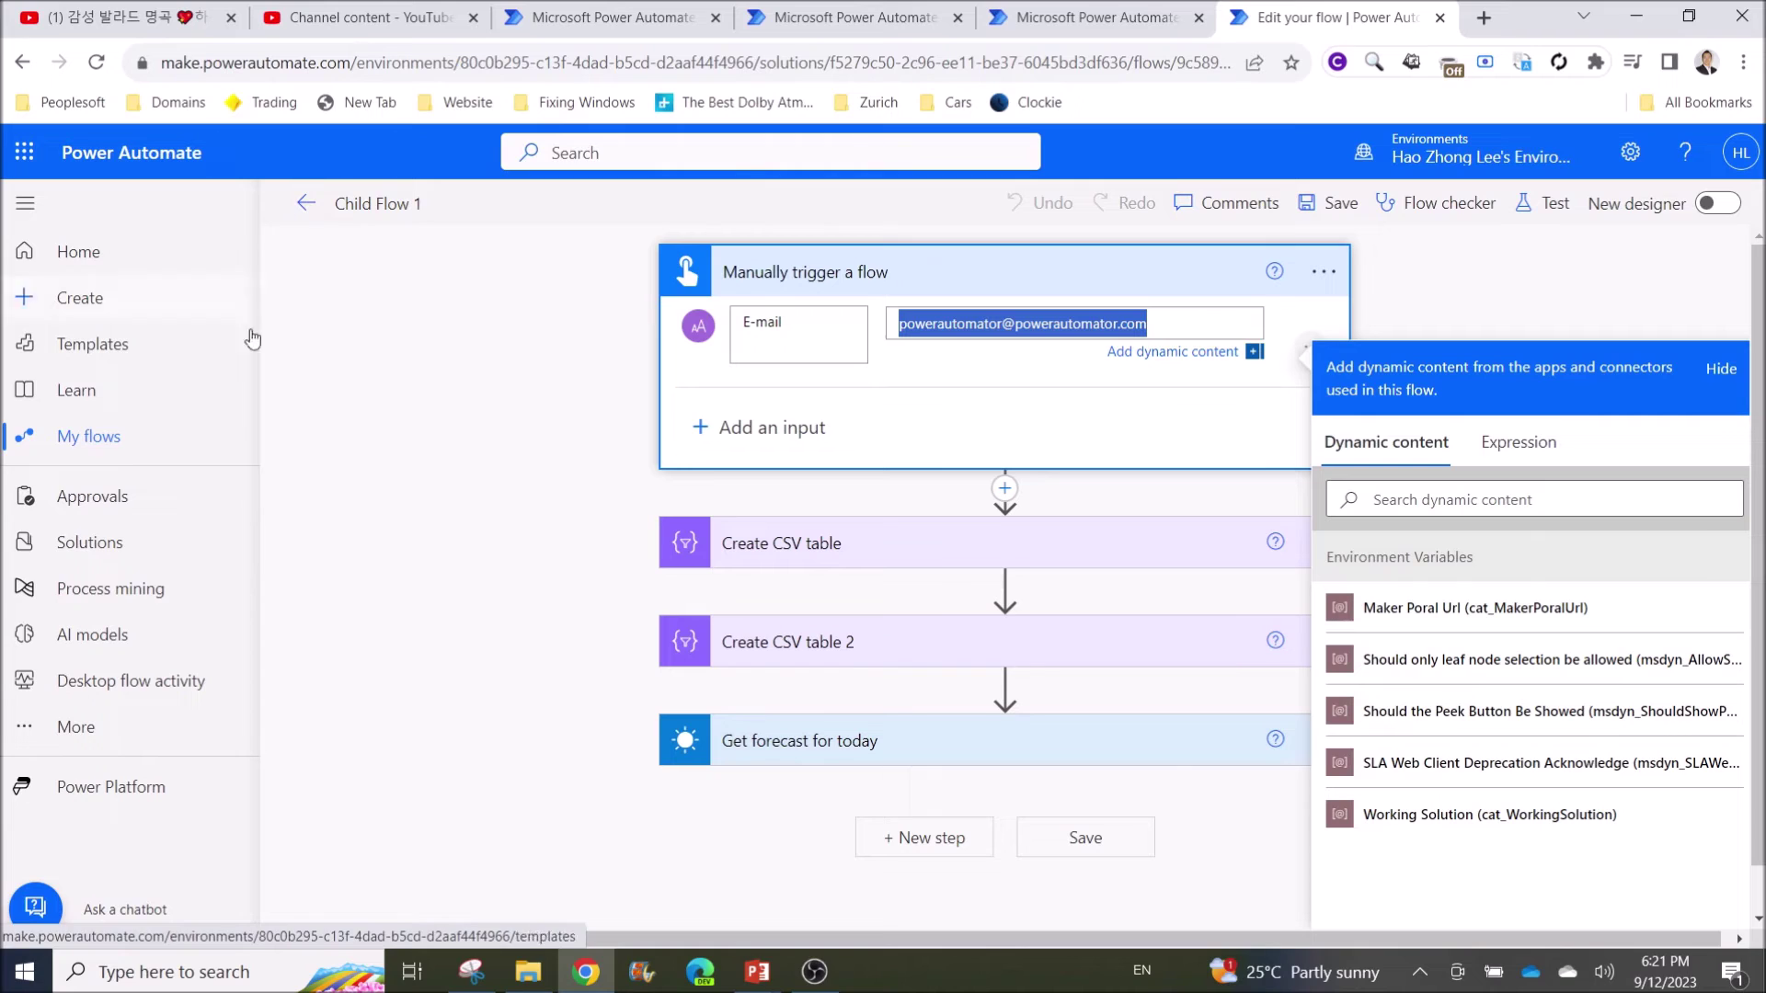
{"action": "left_click", "coordinate": [104, 445]}
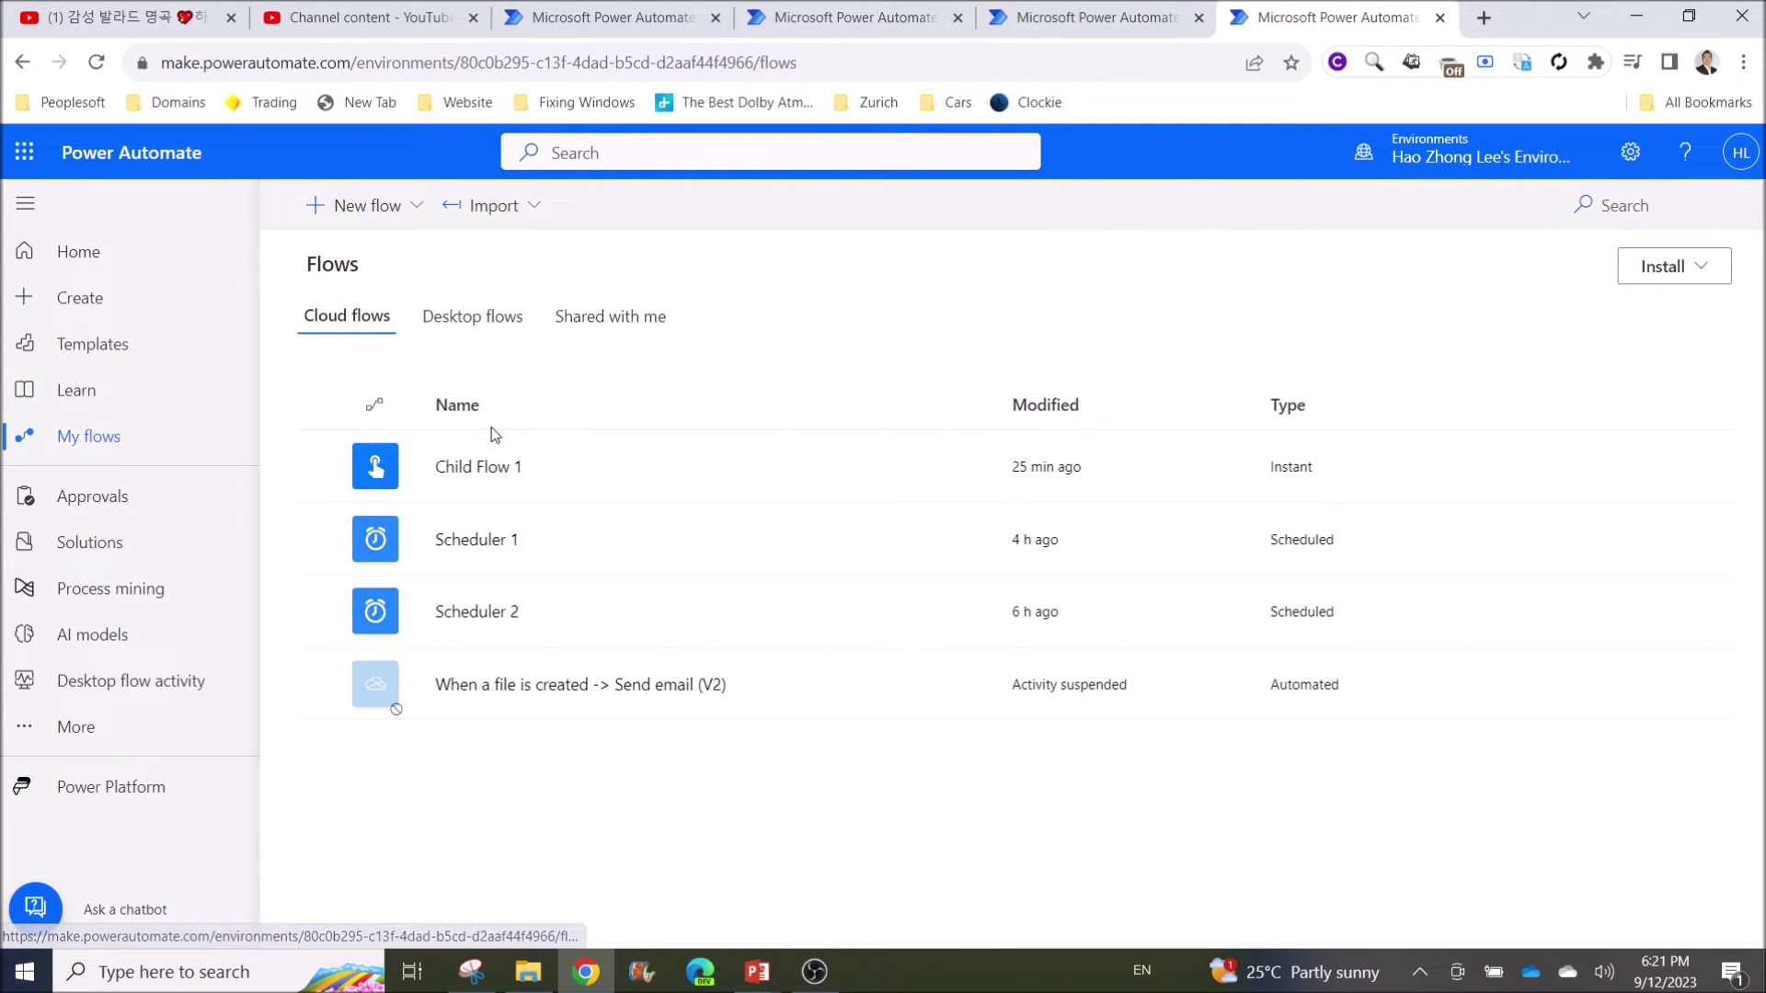
Reopen Scheduler 2 from the Demo solution, now showing only Recurrence and Condition
{"action": "left_click", "coordinate": [138, 543]}
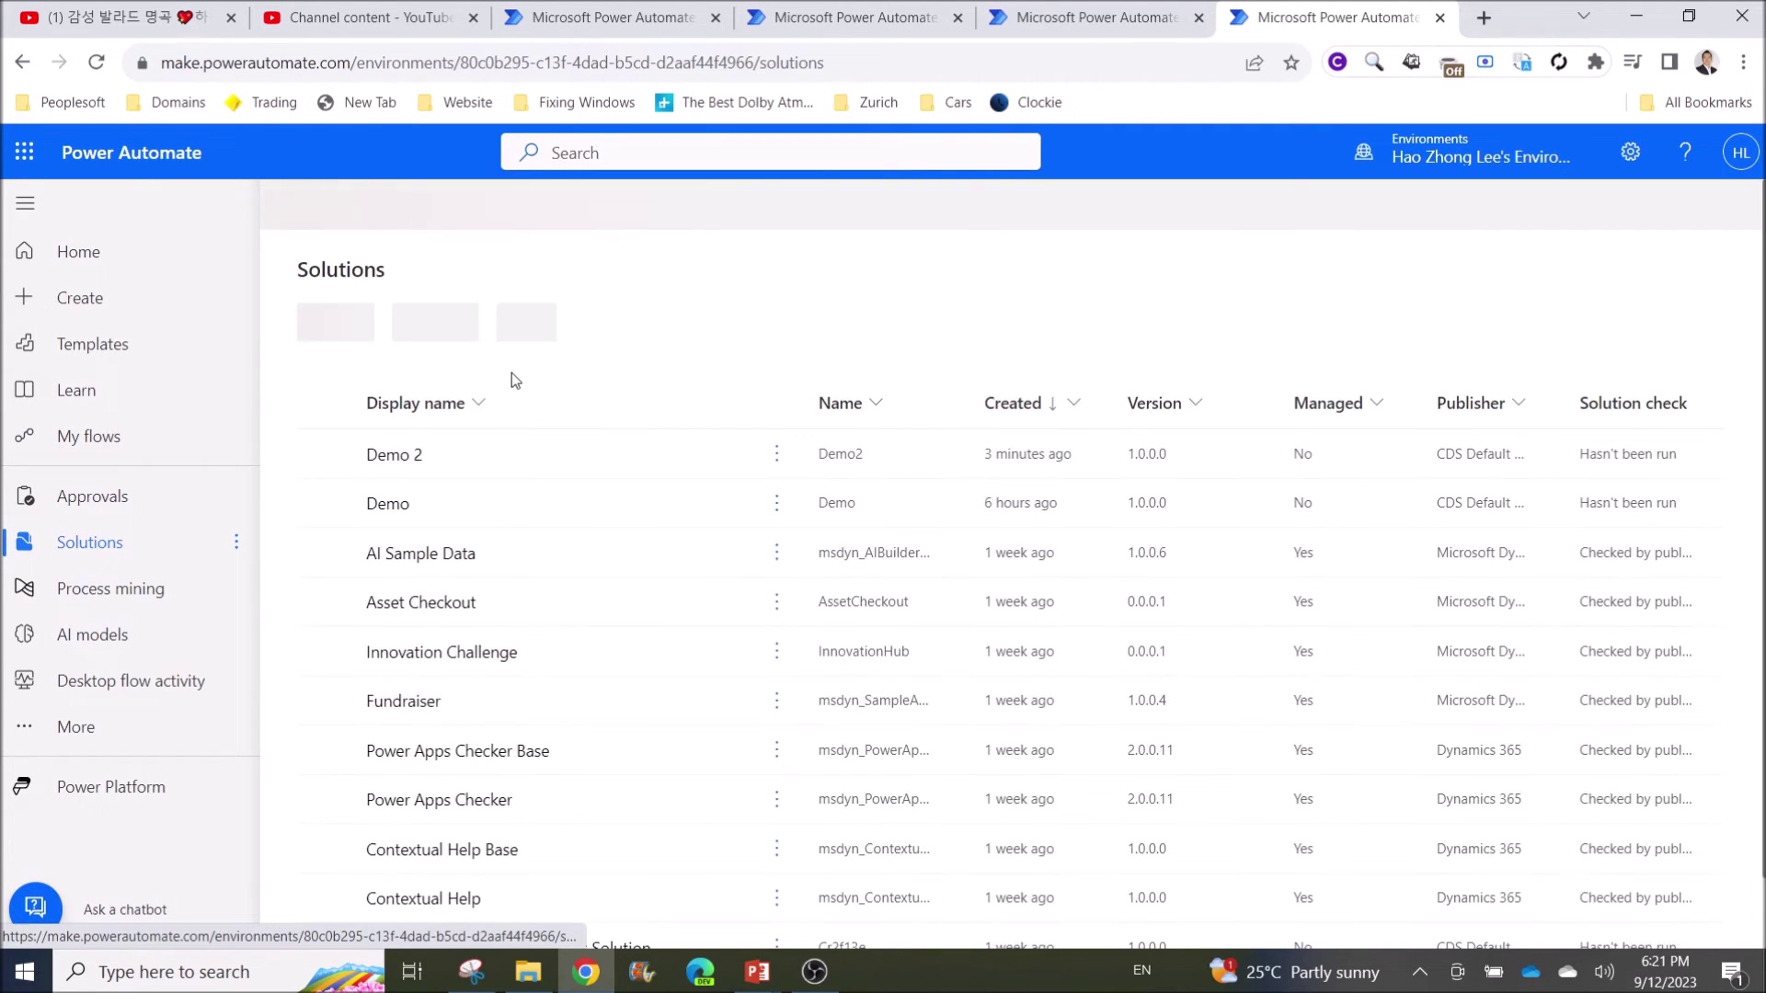
{"action": "left_click", "coordinate": [383, 506]}
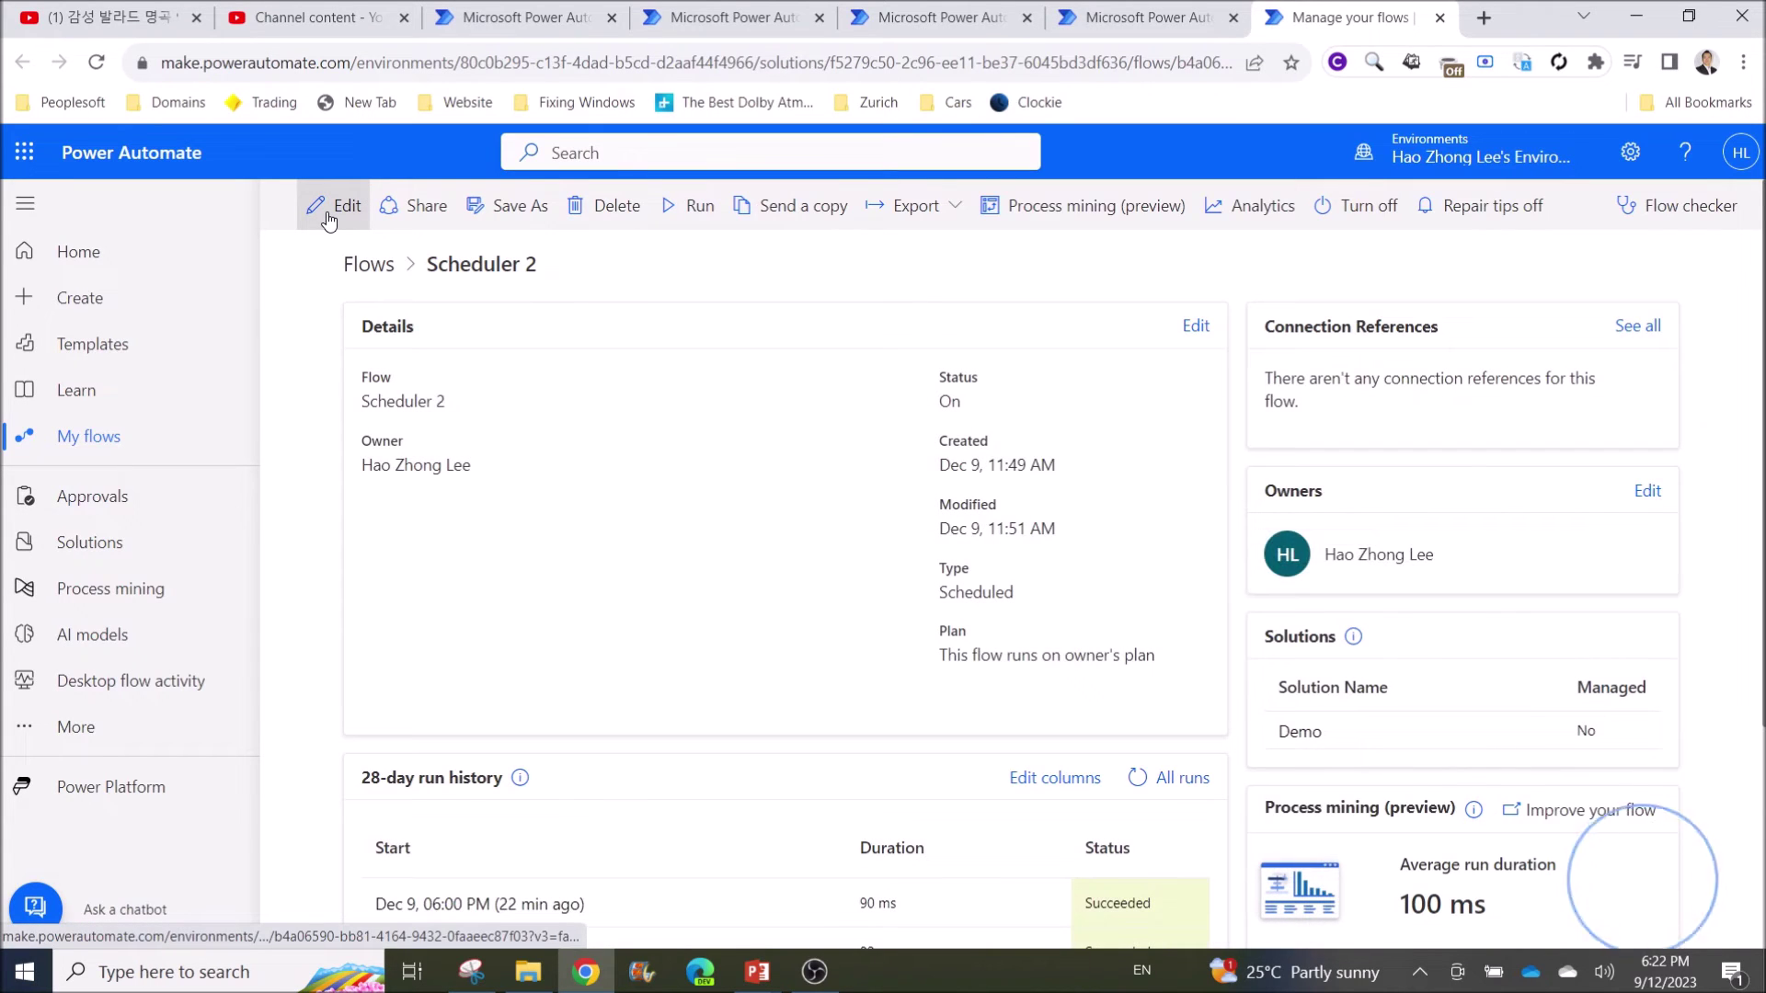
{"action": "left_click", "coordinate": [327, 214]}
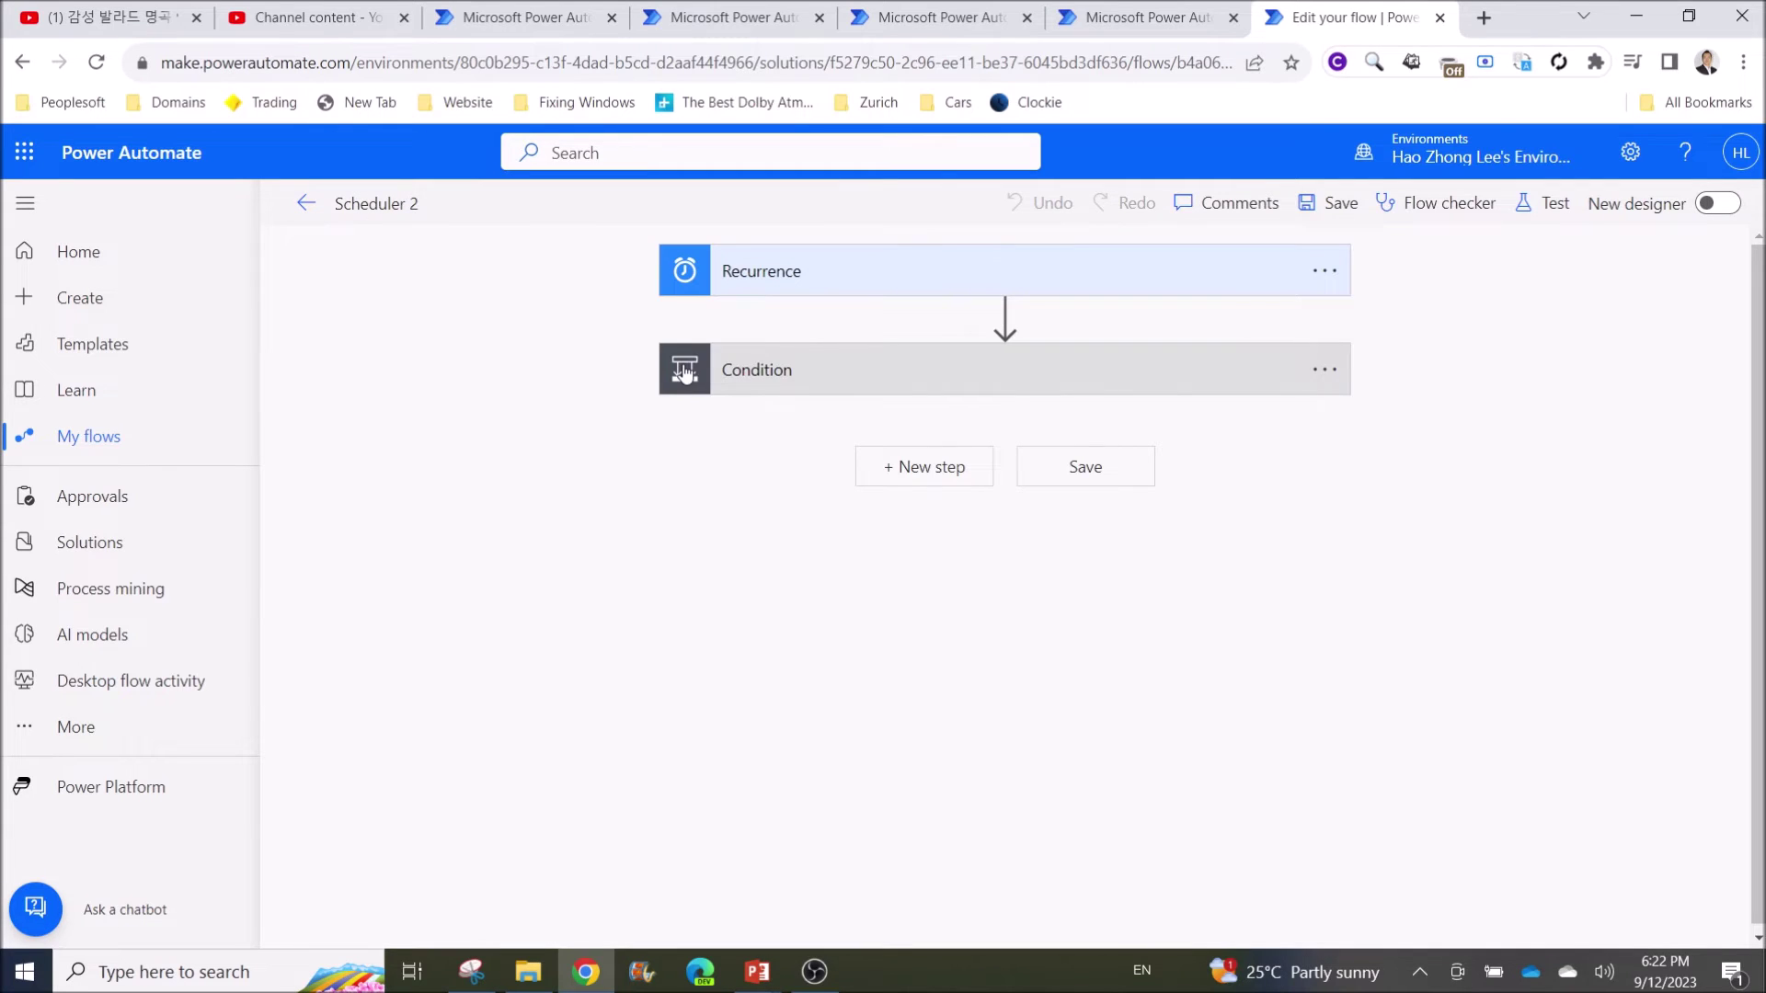
Delete the Desktop flows step that was mistakenly added after the Condition
{"action": "left_click", "coordinate": [935, 477]}
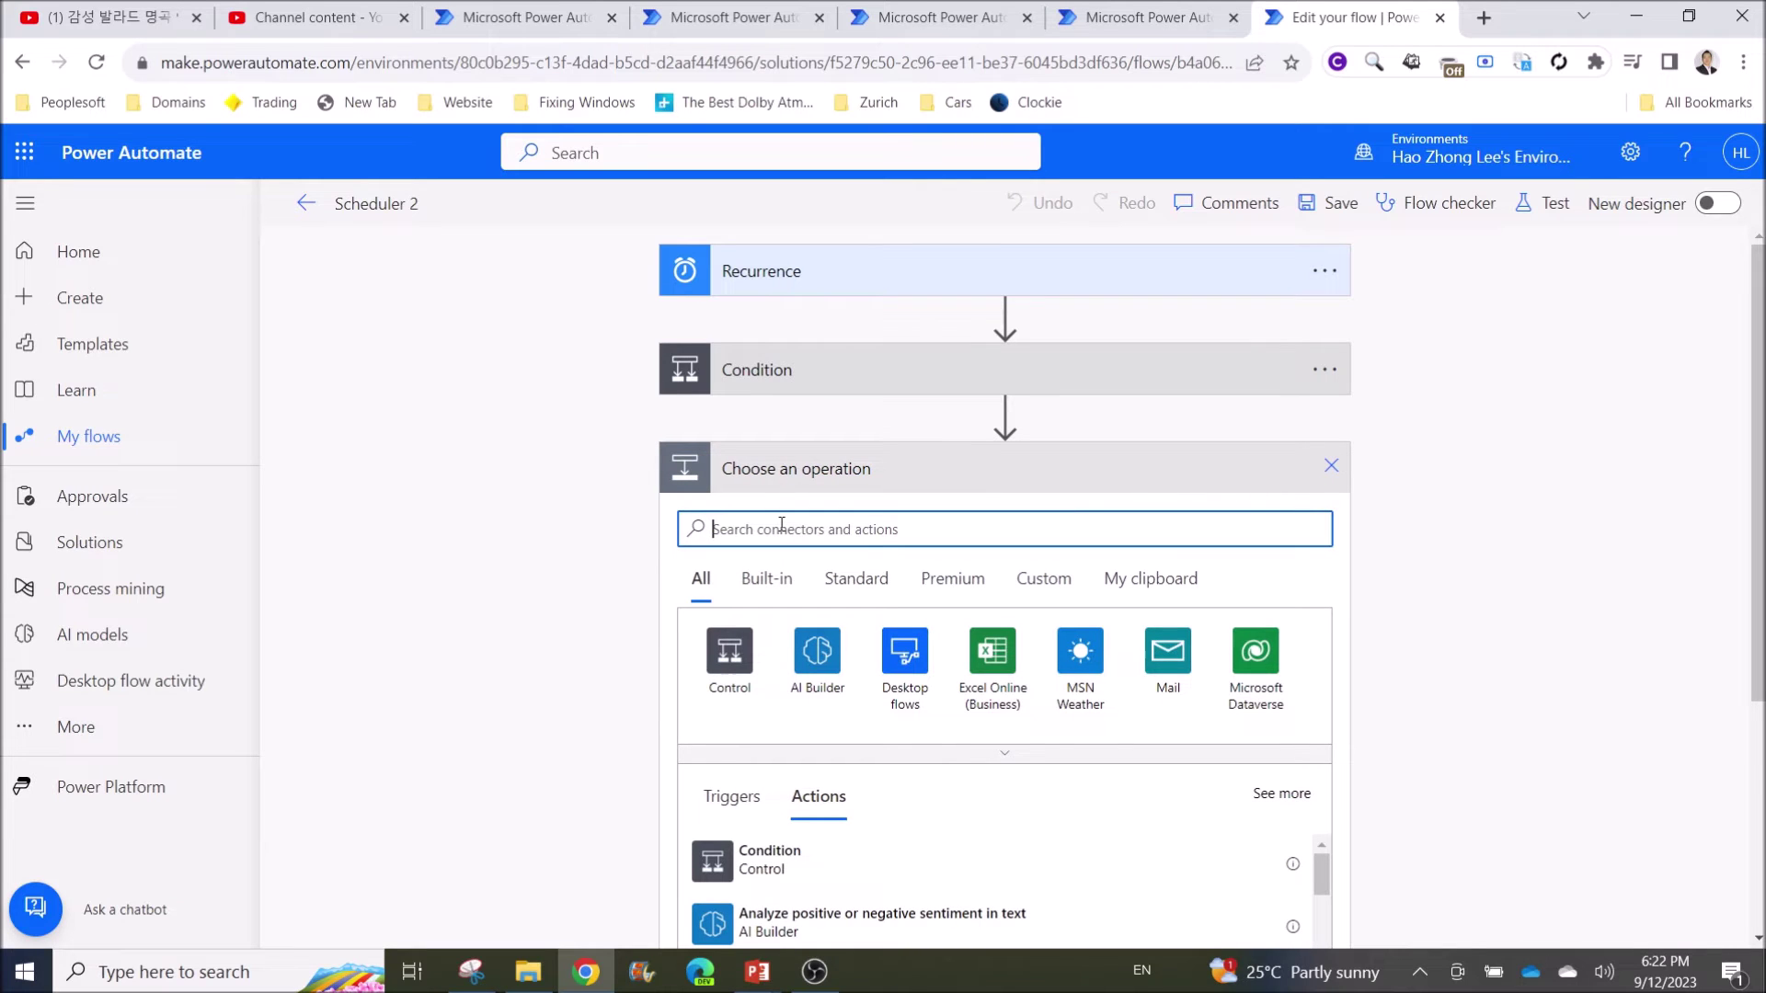
{"action": "type", "text": "child flow"}
{"action": "left_click", "coordinate": [811, 857]}
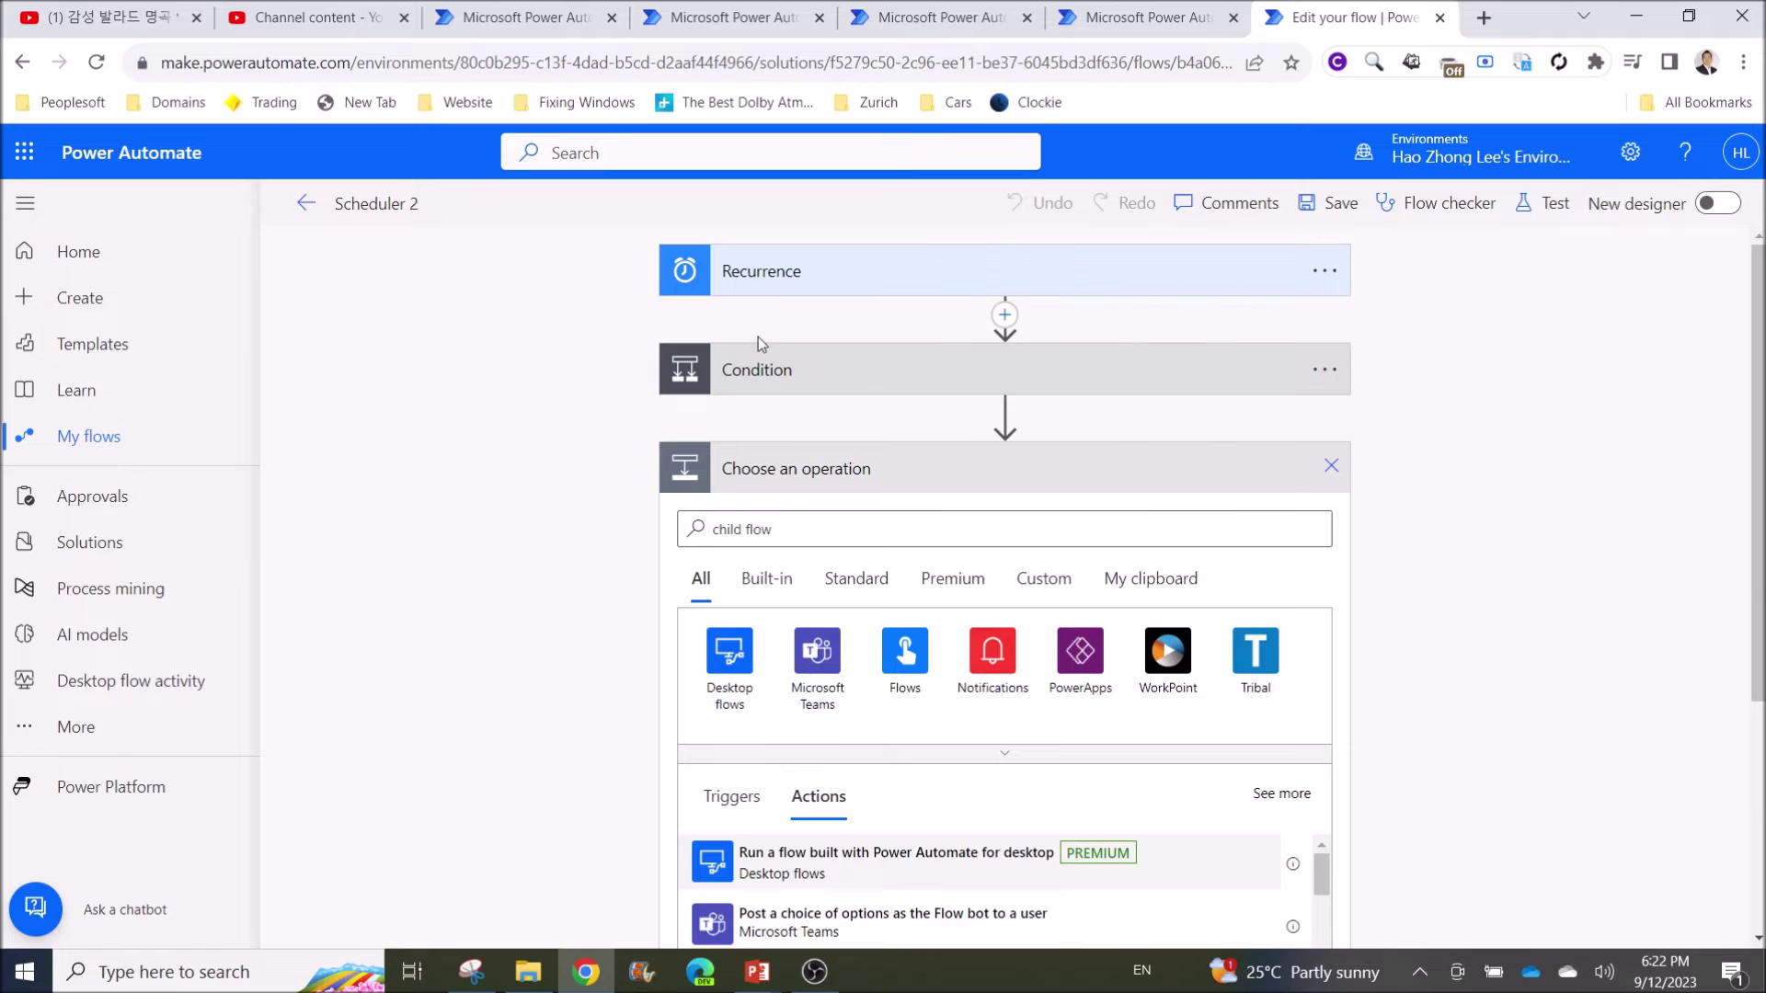
{"action": "left_click", "coordinate": [1324, 468]}
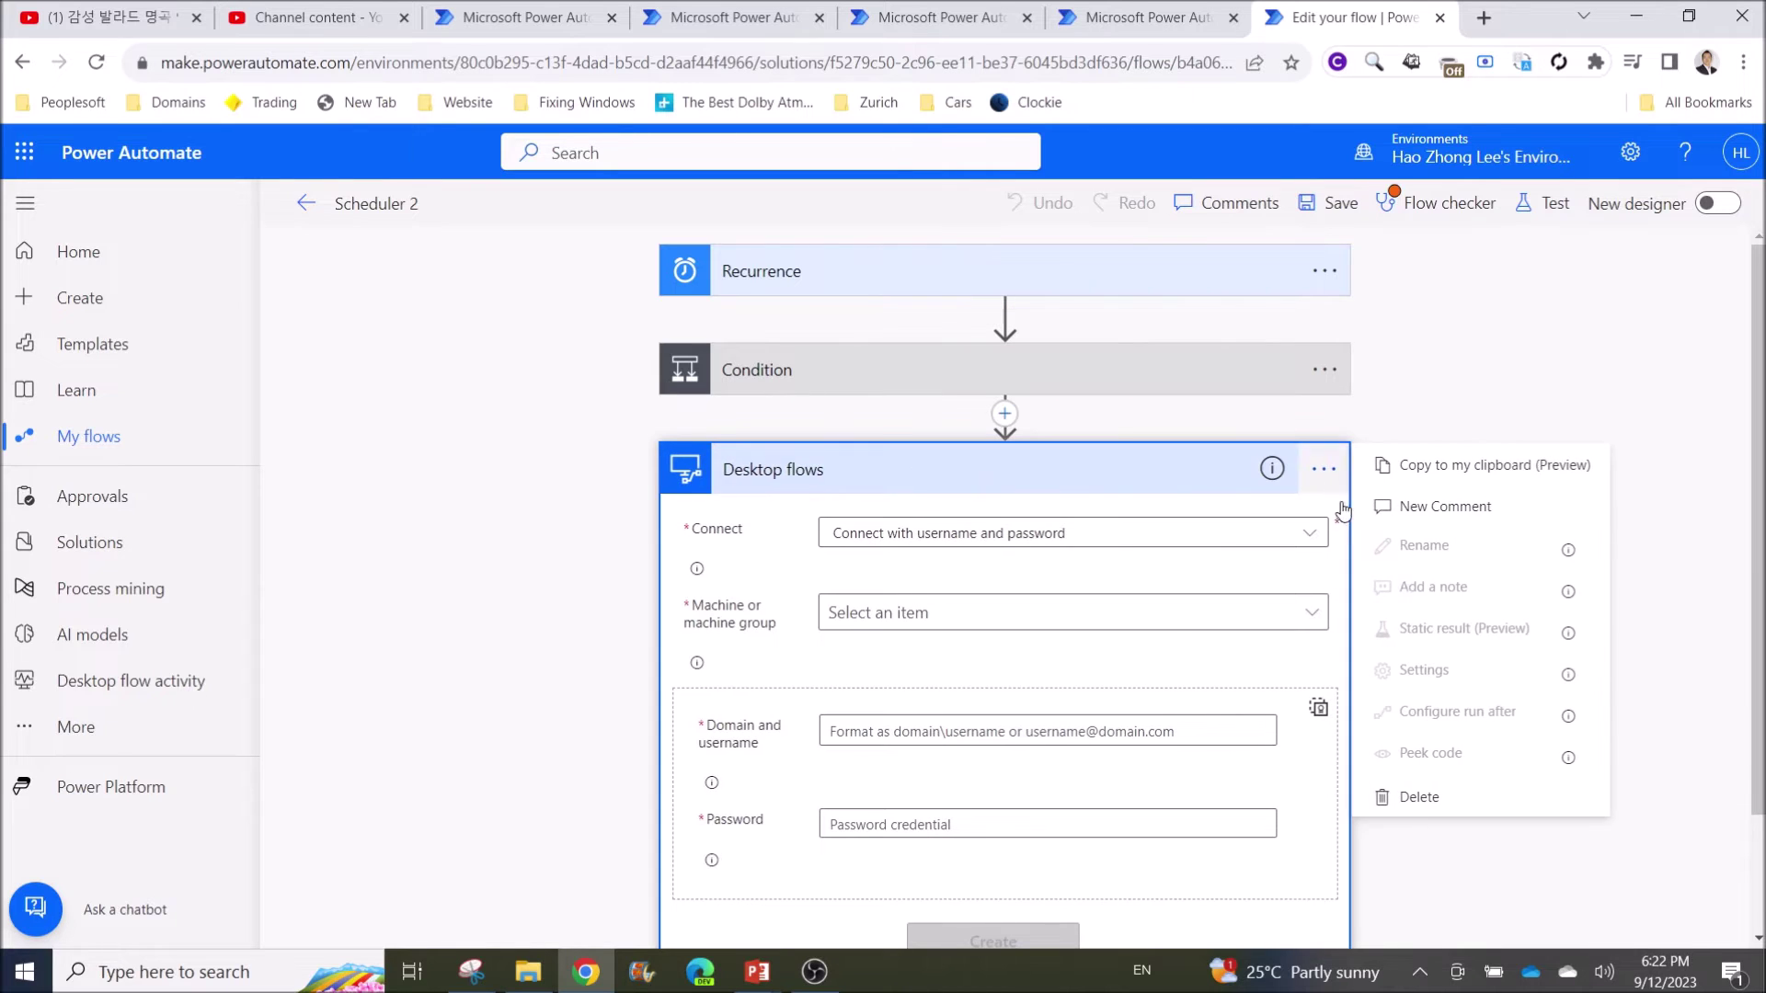
{"action": "left_click", "coordinate": [1447, 792]}
{"action": "left_click", "coordinate": [900, 589]}
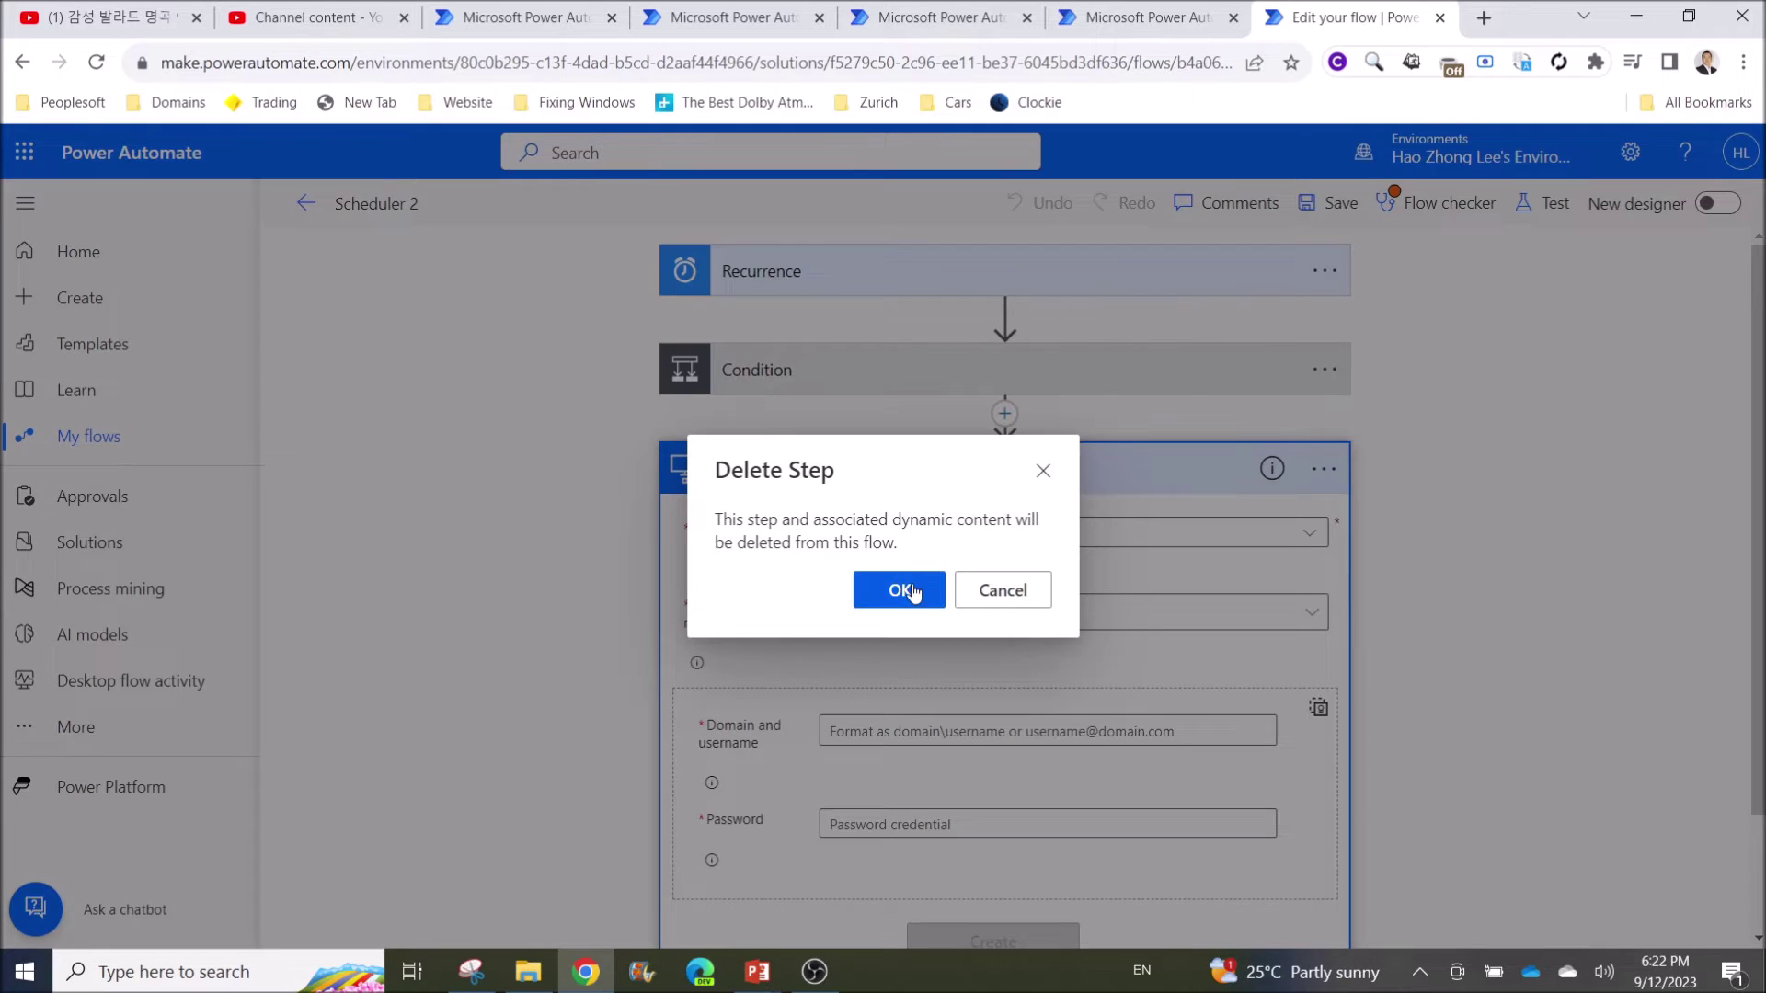
Add a Run a Child Flow action after the Condition
{"action": "left_click", "coordinate": [947, 474]}
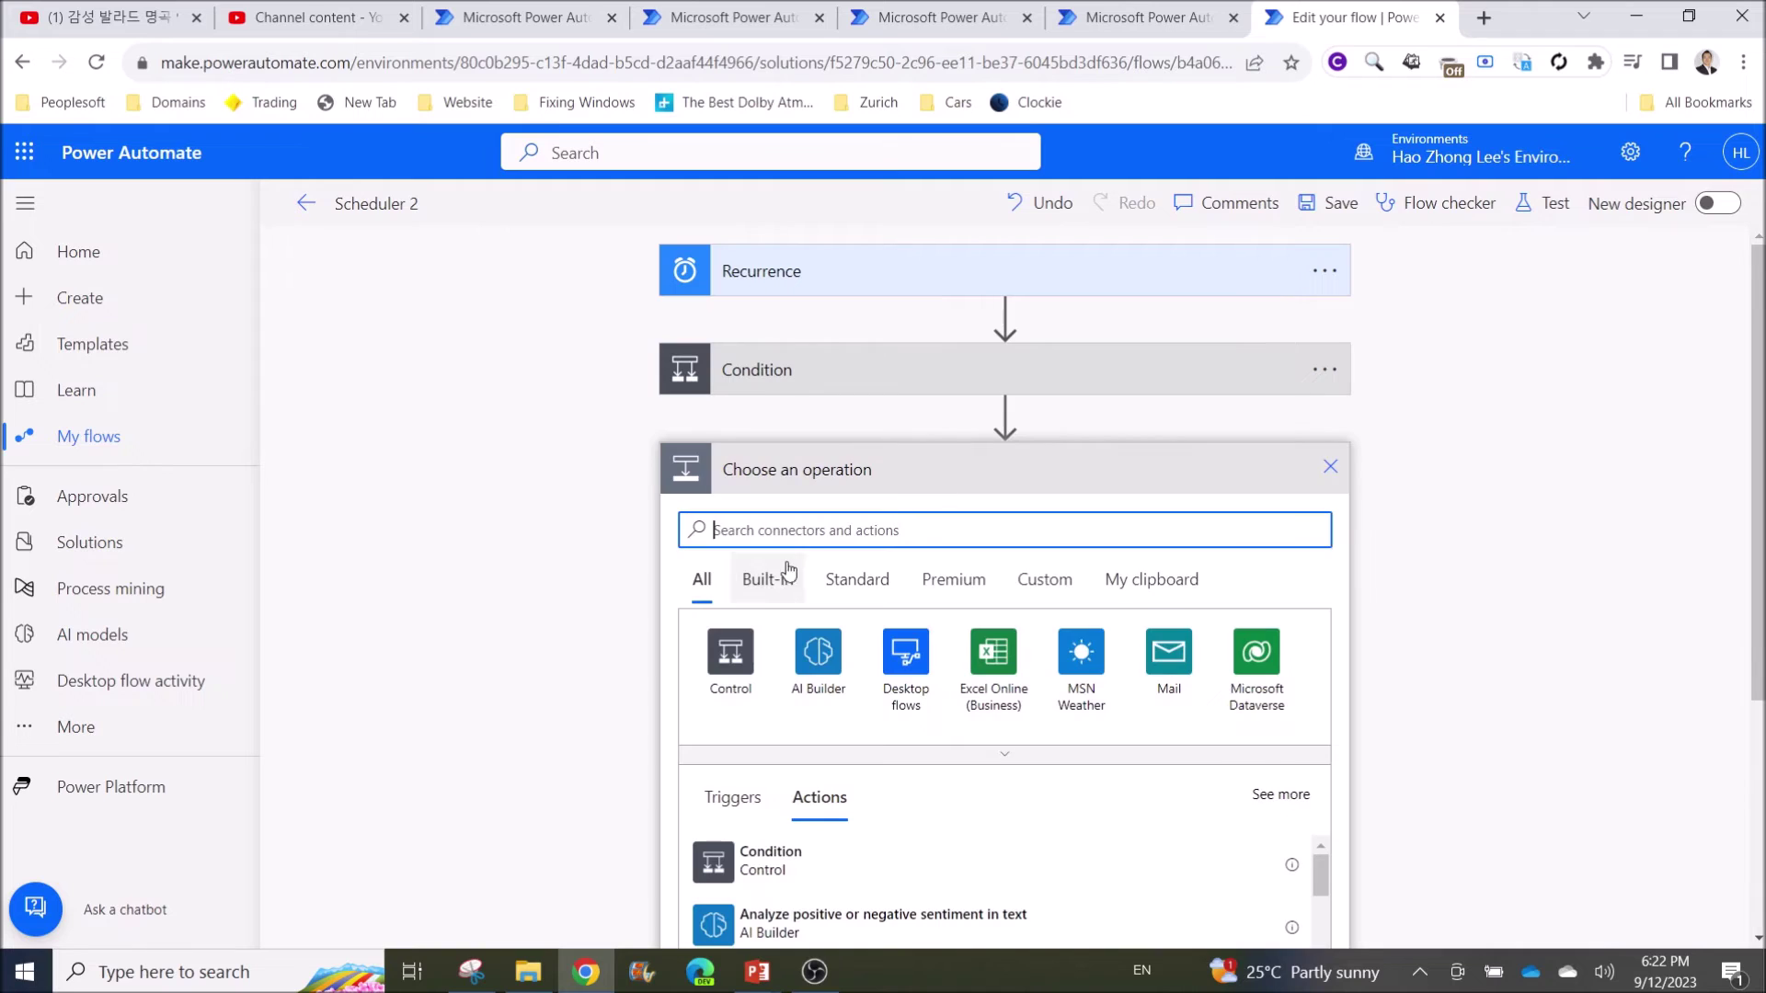
{"action": "type", "text": "child flow"}
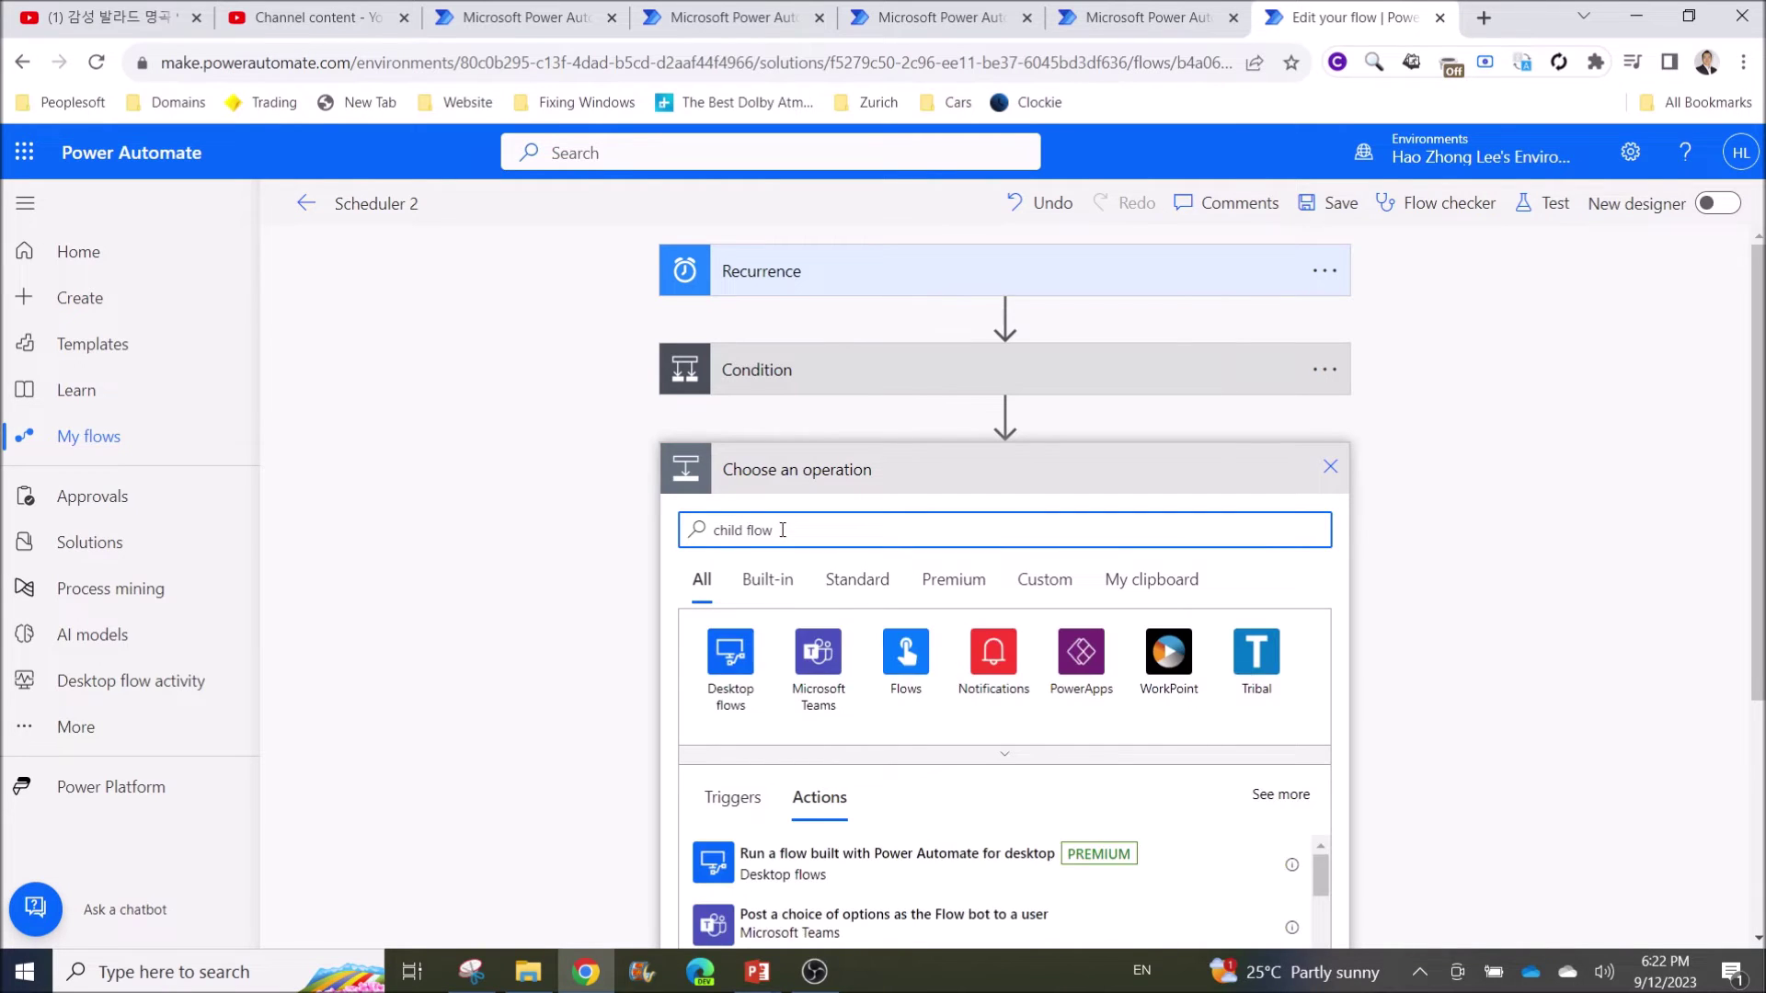
{"action": "scroll", "coordinate": [799, 828], "scroll_direction": "down", "scroll_amount": 2}
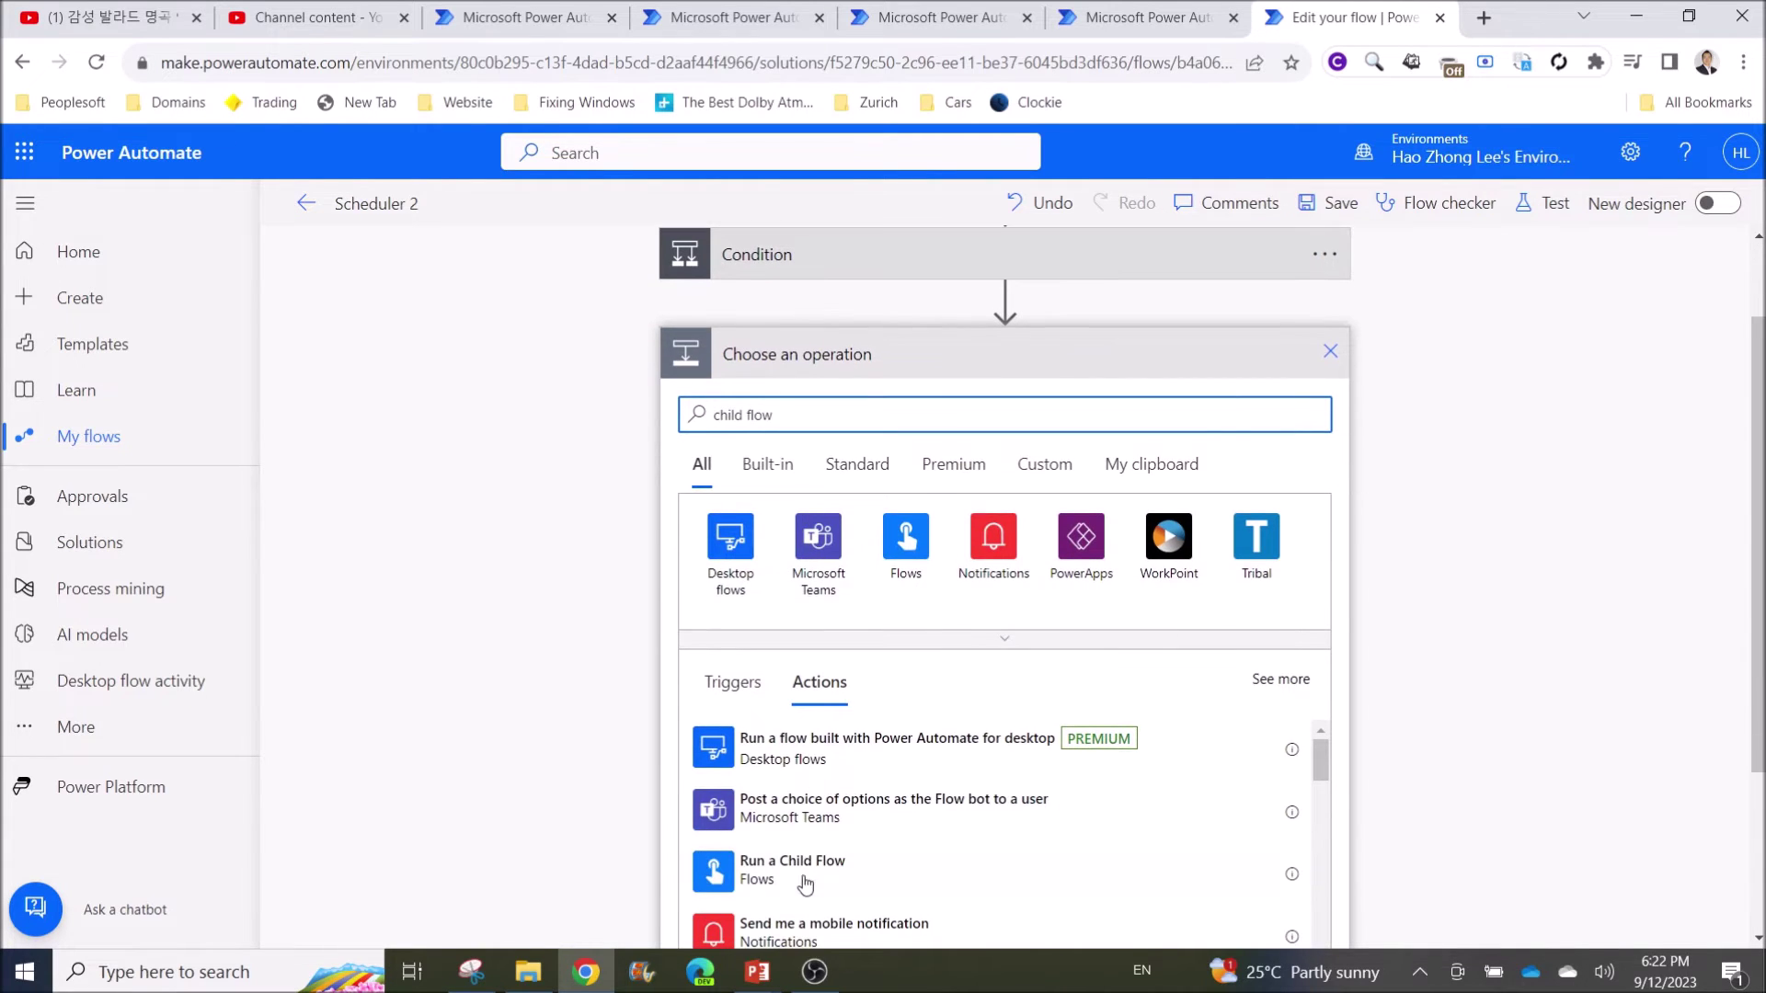
{"action": "left_click", "coordinate": [798, 882]}
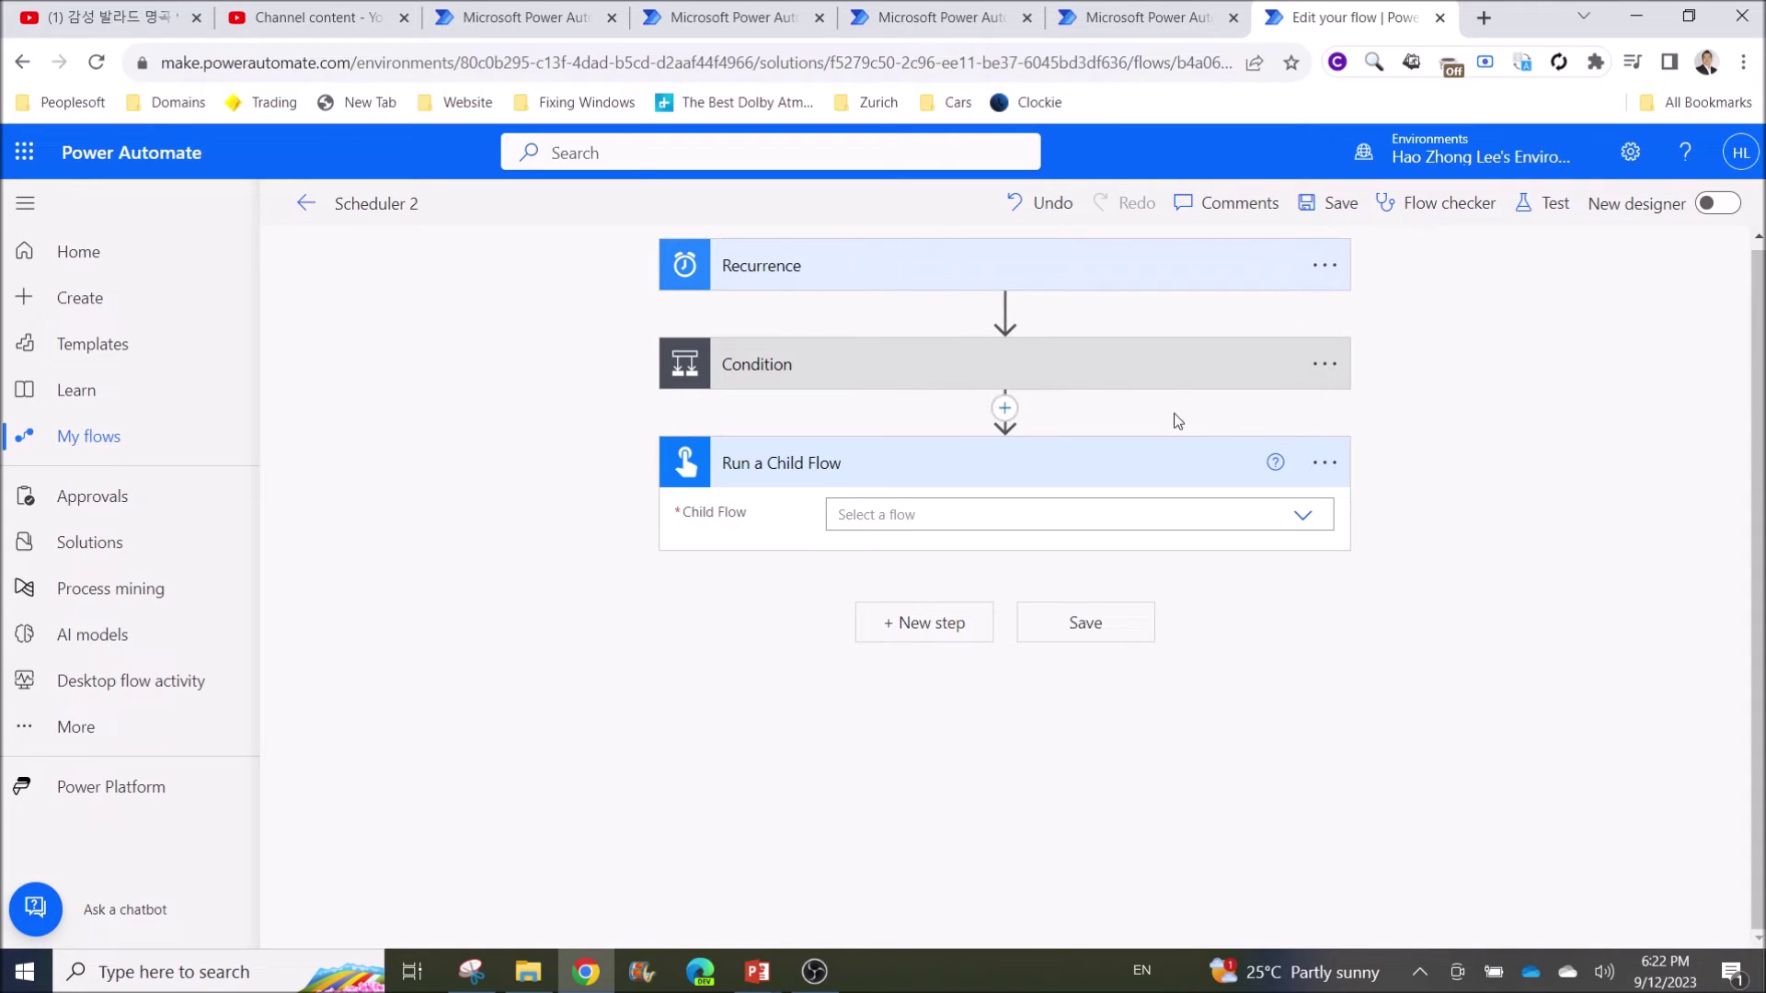
Make the step call Child Flow 1, with Maker Poral Url placed in its E-mail input
{"action": "left_click", "coordinate": [1305, 516]}
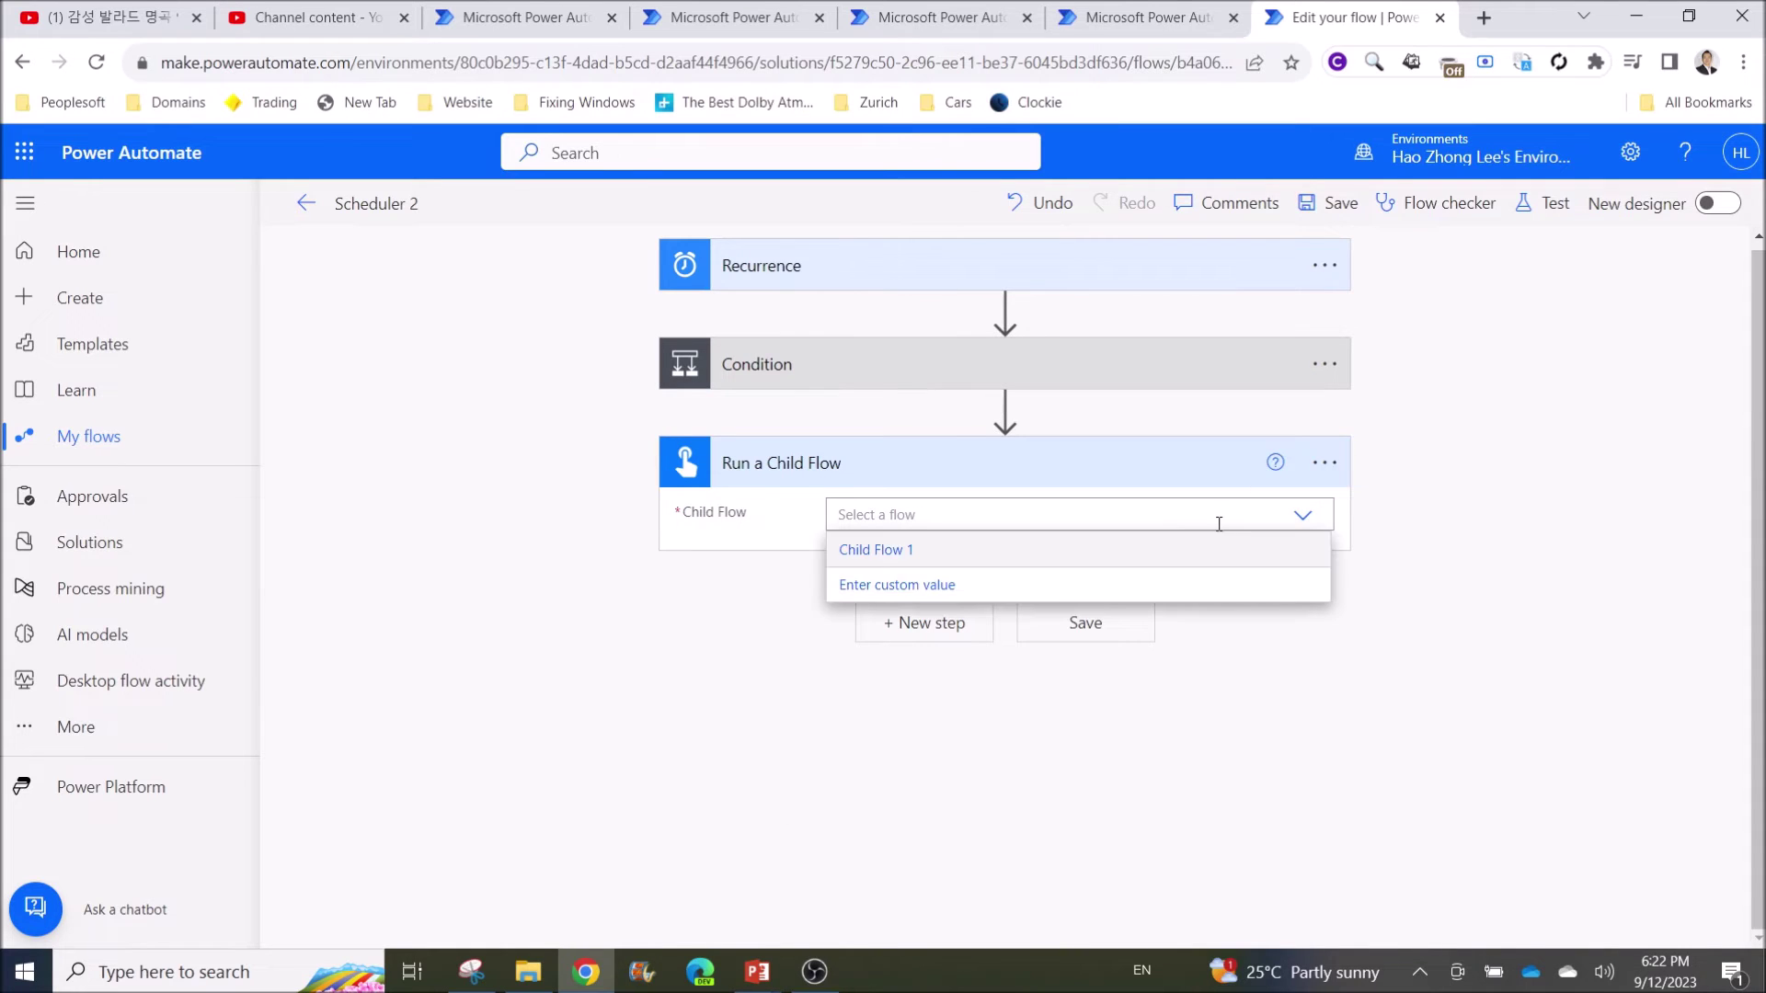
{"action": "left_click", "coordinate": [955, 563]}
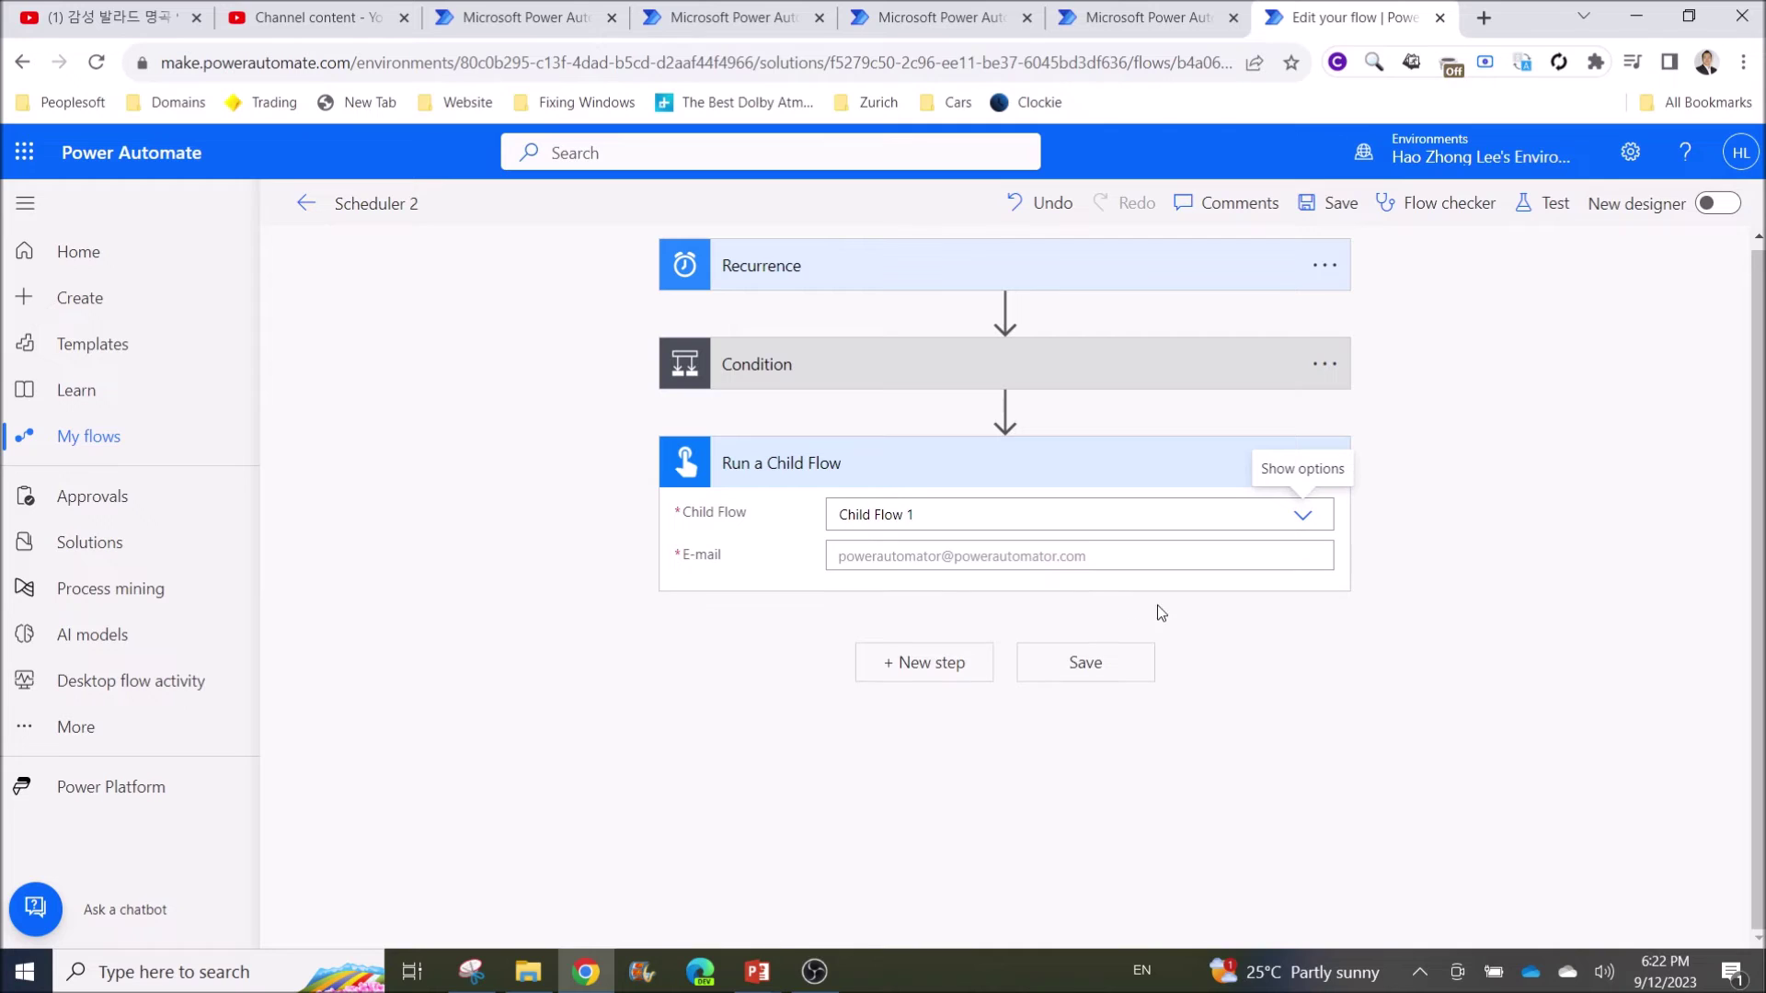
{"action": "left_click", "coordinate": [857, 555]}
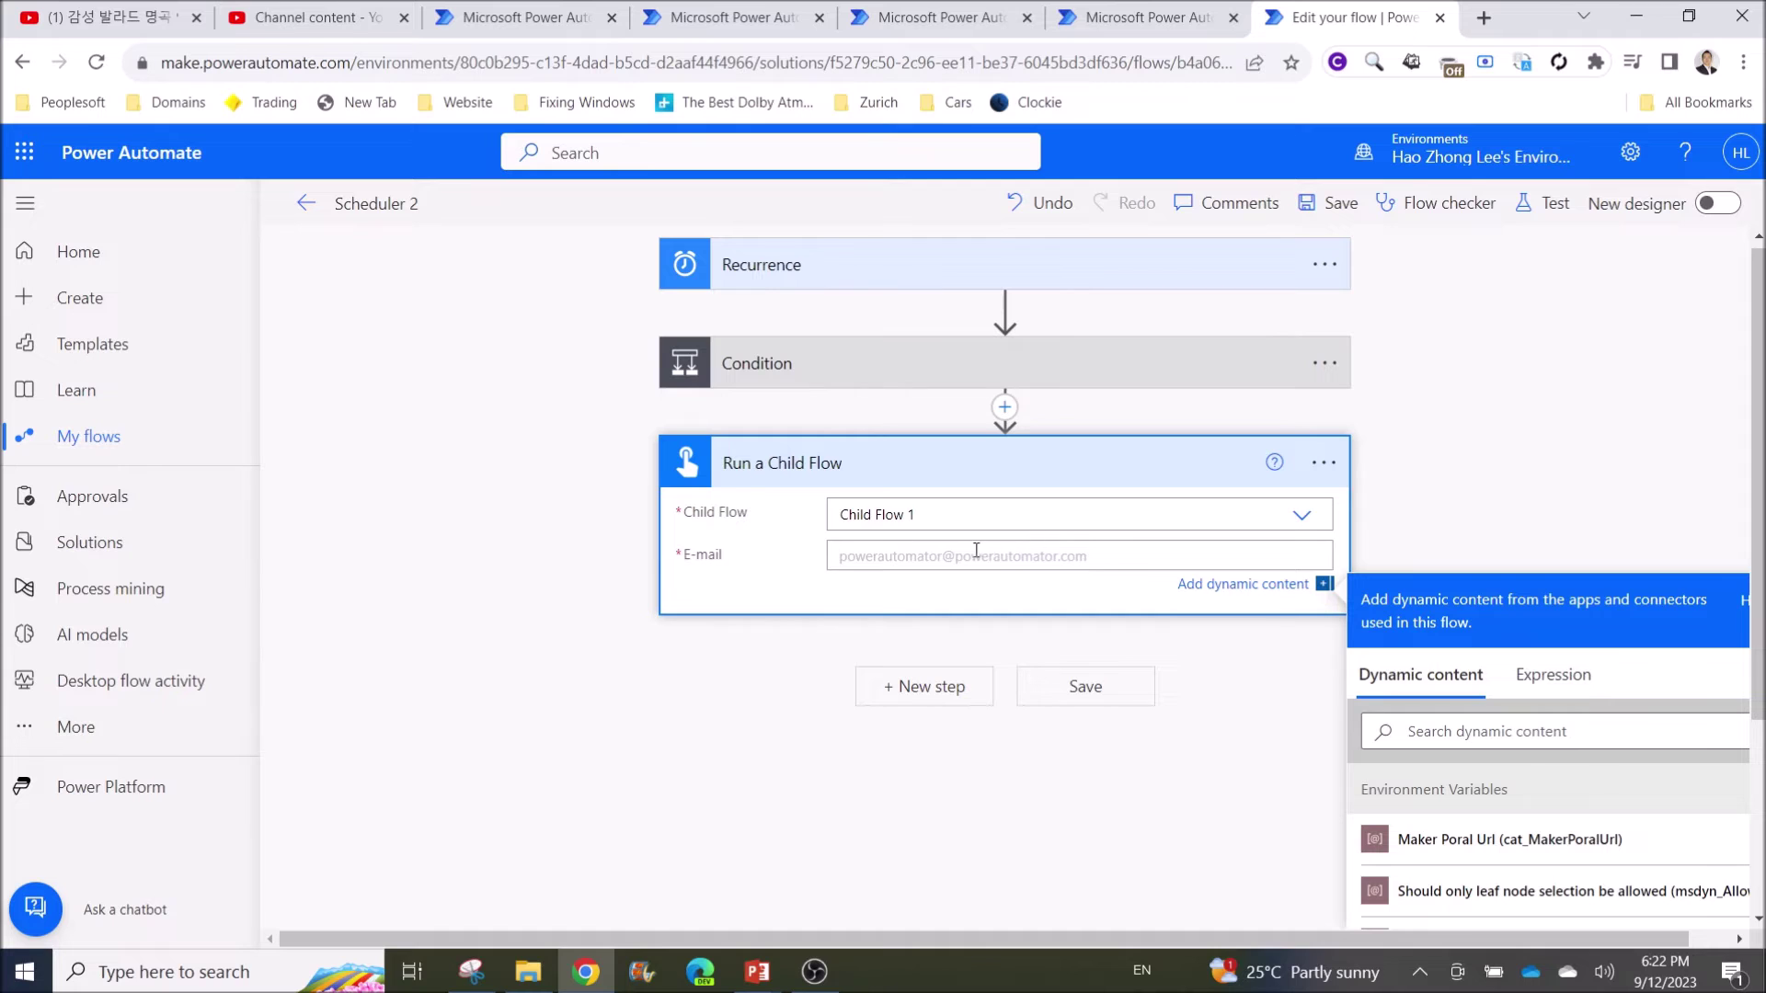
{"action": "scroll", "coordinate": [1431, 505], "scroll_direction": "down", "scroll_amount": 3}
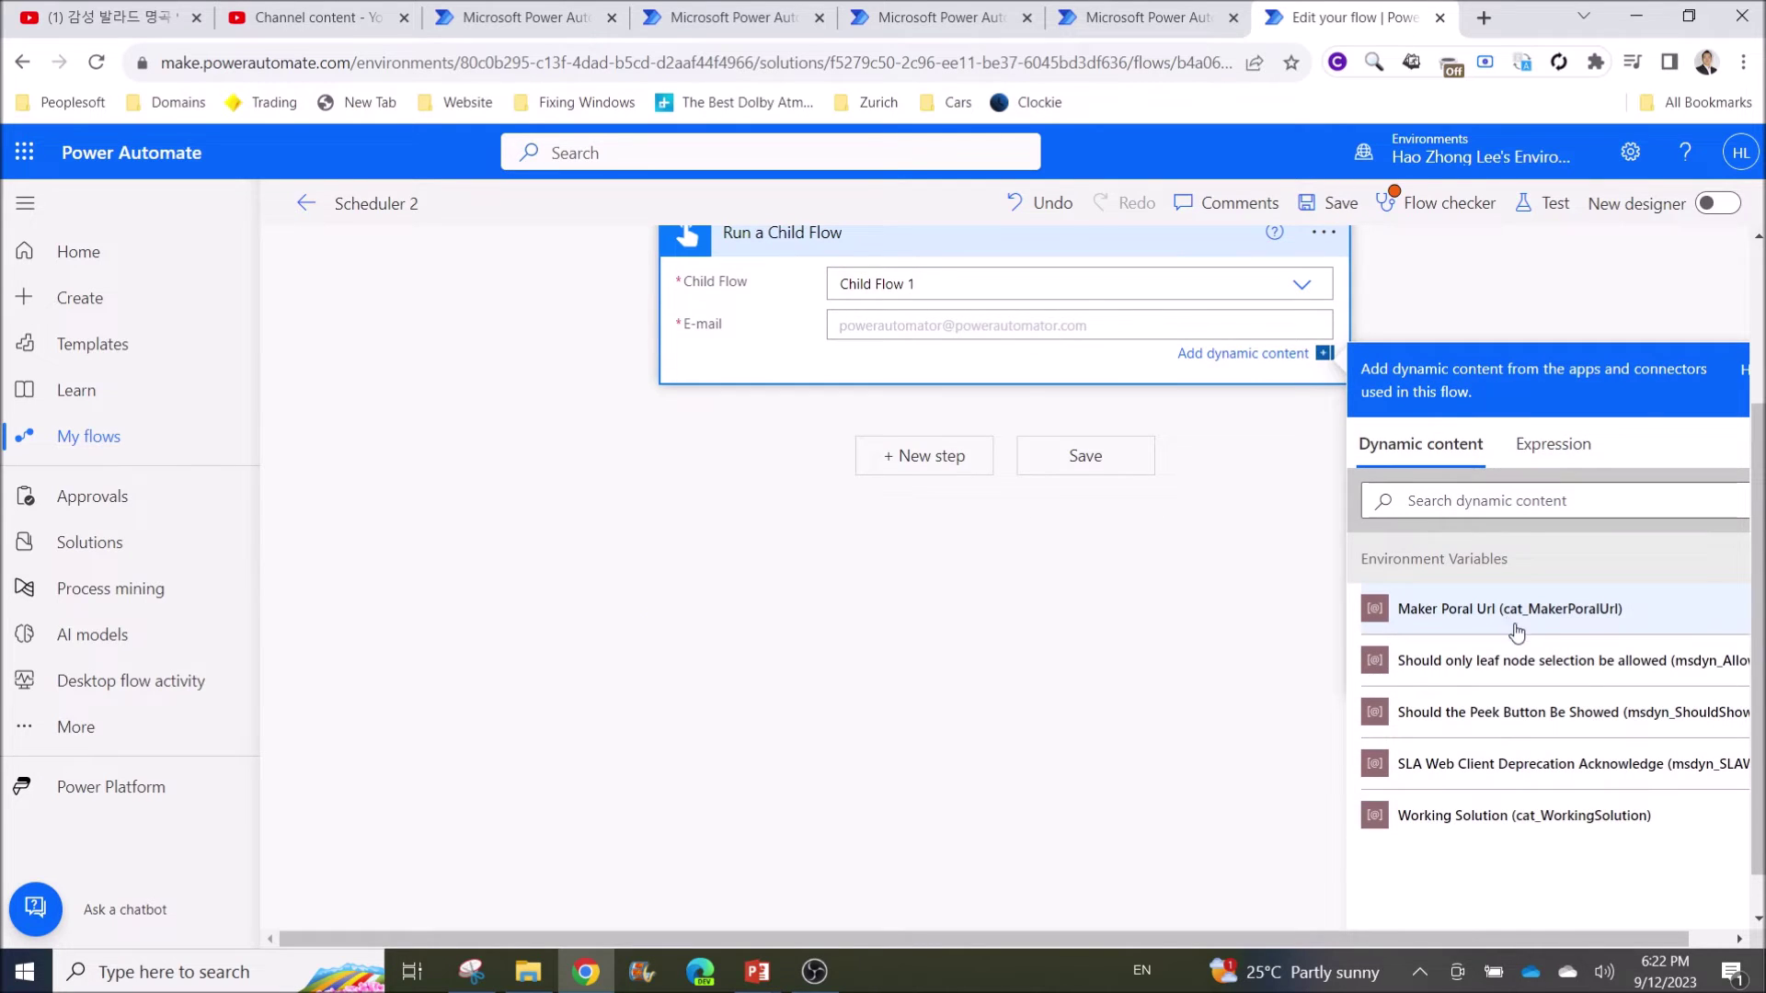
{"action": "scroll", "coordinate": [1481, 717], "scroll_direction": "up", "scroll_amount": 3}
{"action": "scroll", "coordinate": [1463, 681], "scroll_direction": "down", "scroll_amount": 3}
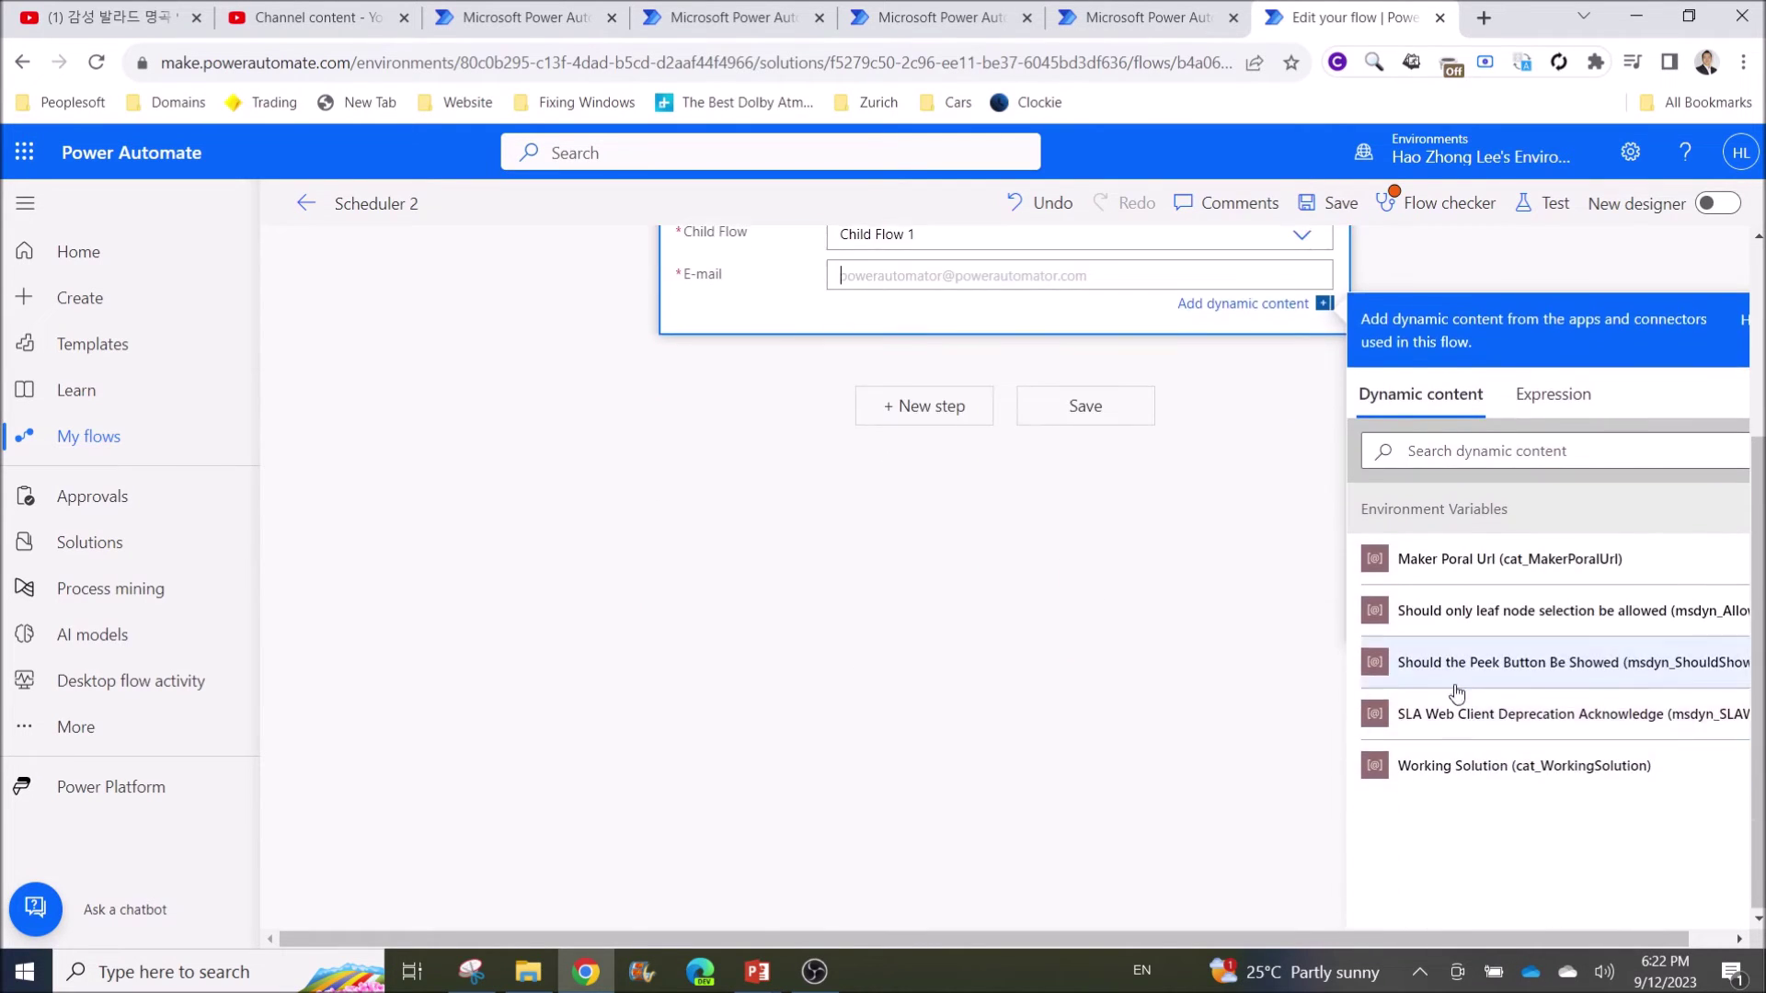
{"action": "scroll", "coordinate": [1441, 650], "scroll_direction": "up", "scroll_amount": 3}
{"action": "scroll", "coordinate": [956, 395], "scroll_direction": "up", "scroll_amount": 1}
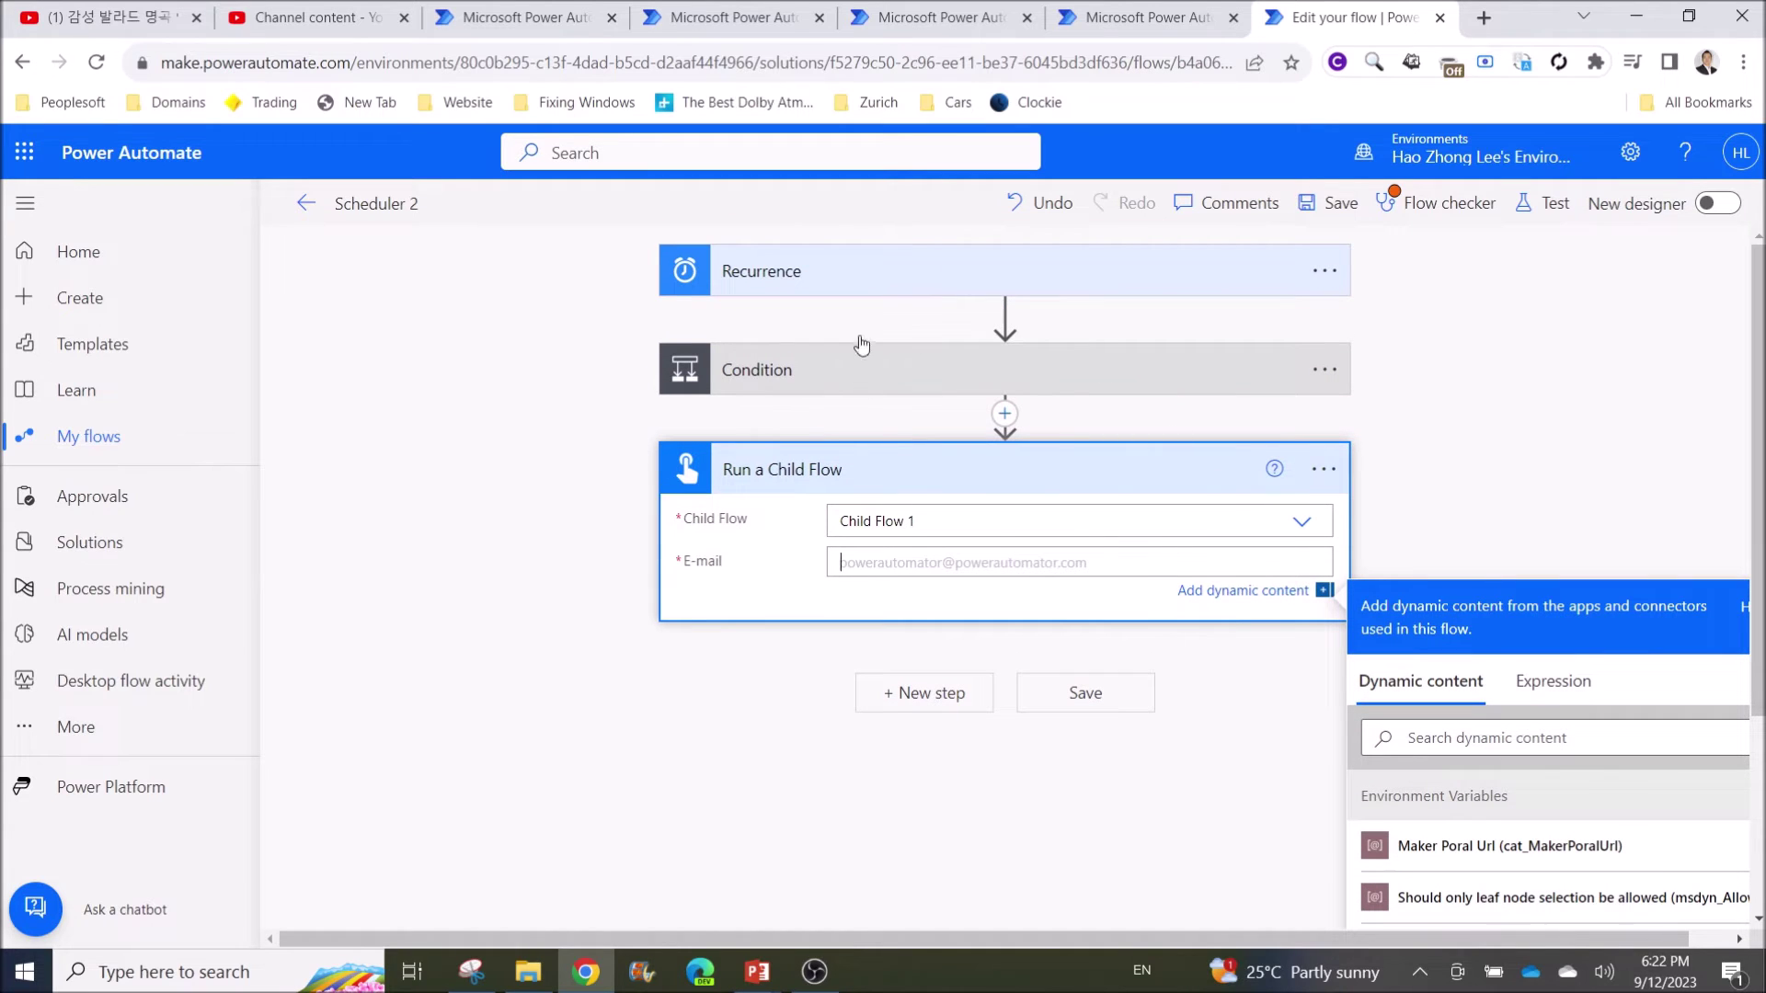
{"action": "scroll", "coordinate": [1354, 466], "scroll_direction": "down", "scroll_amount": 3}
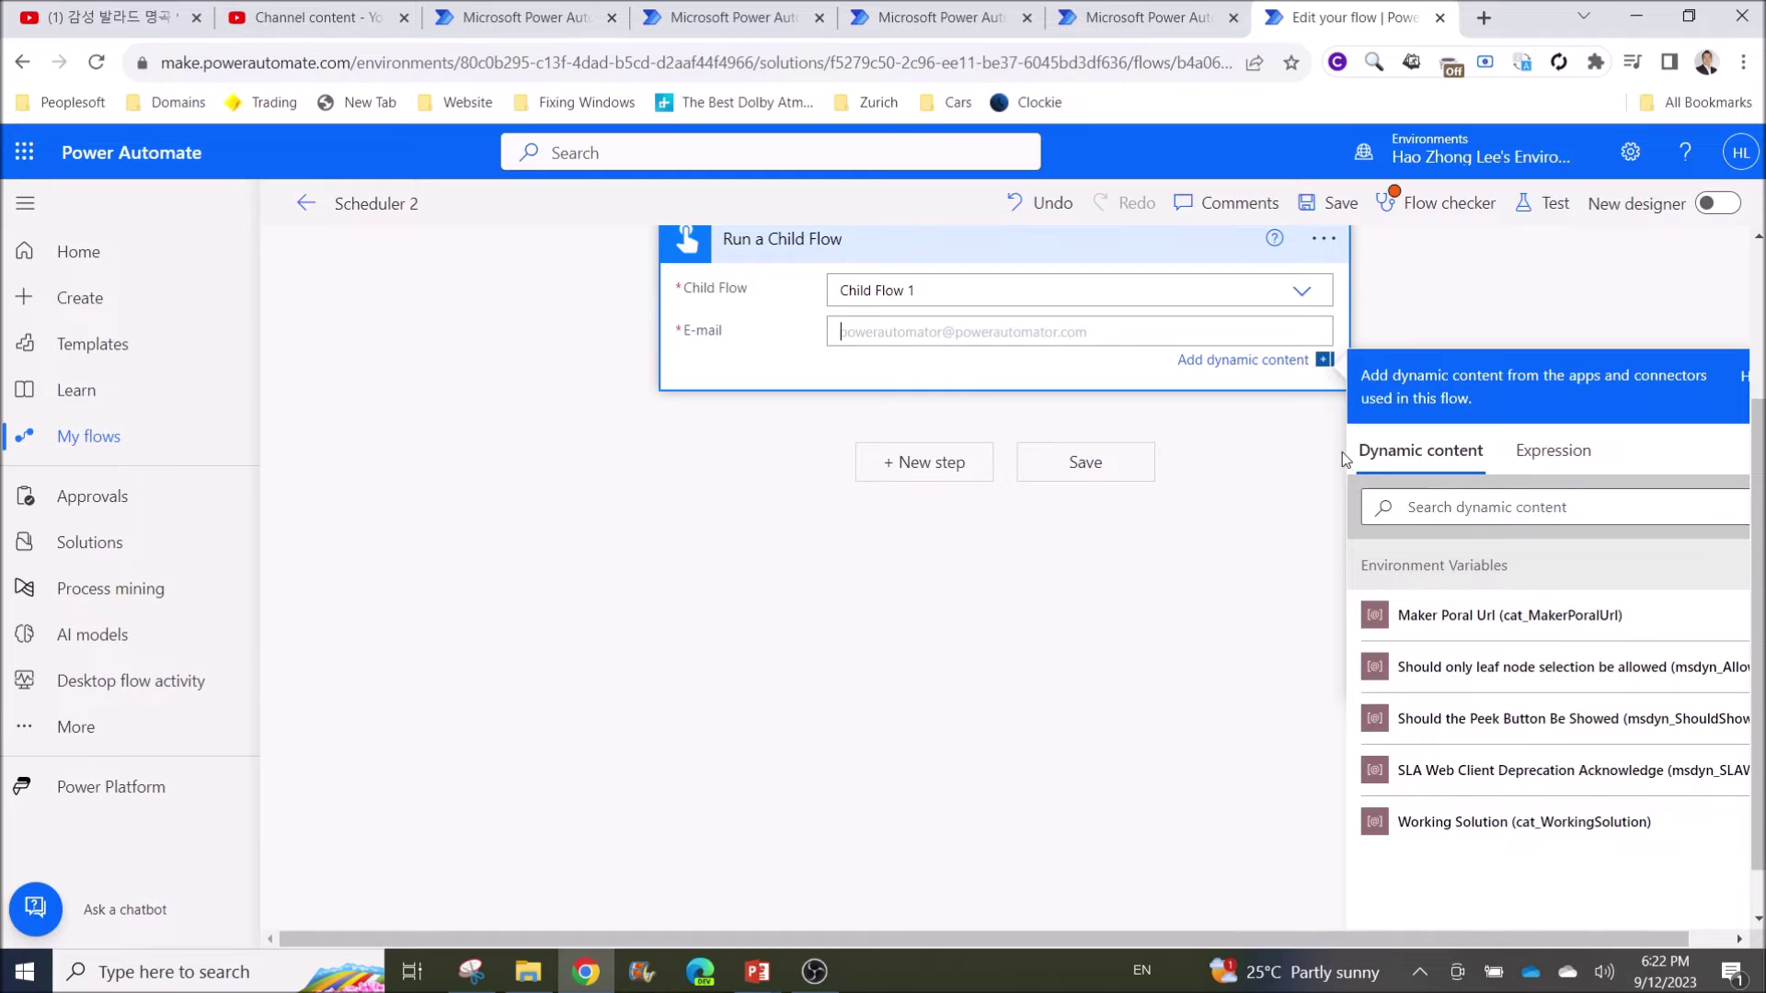
{"action": "scroll", "coordinate": [1369, 543], "scroll_direction": "up", "scroll_amount": 2}
{"action": "scroll", "coordinate": [1388, 572], "scroll_direction": "up", "scroll_amount": 1}
{"action": "scroll", "coordinate": [1407, 644], "scroll_direction": "down", "scroll_amount": 3}
{"action": "left_click", "coordinate": [1444, 619]}
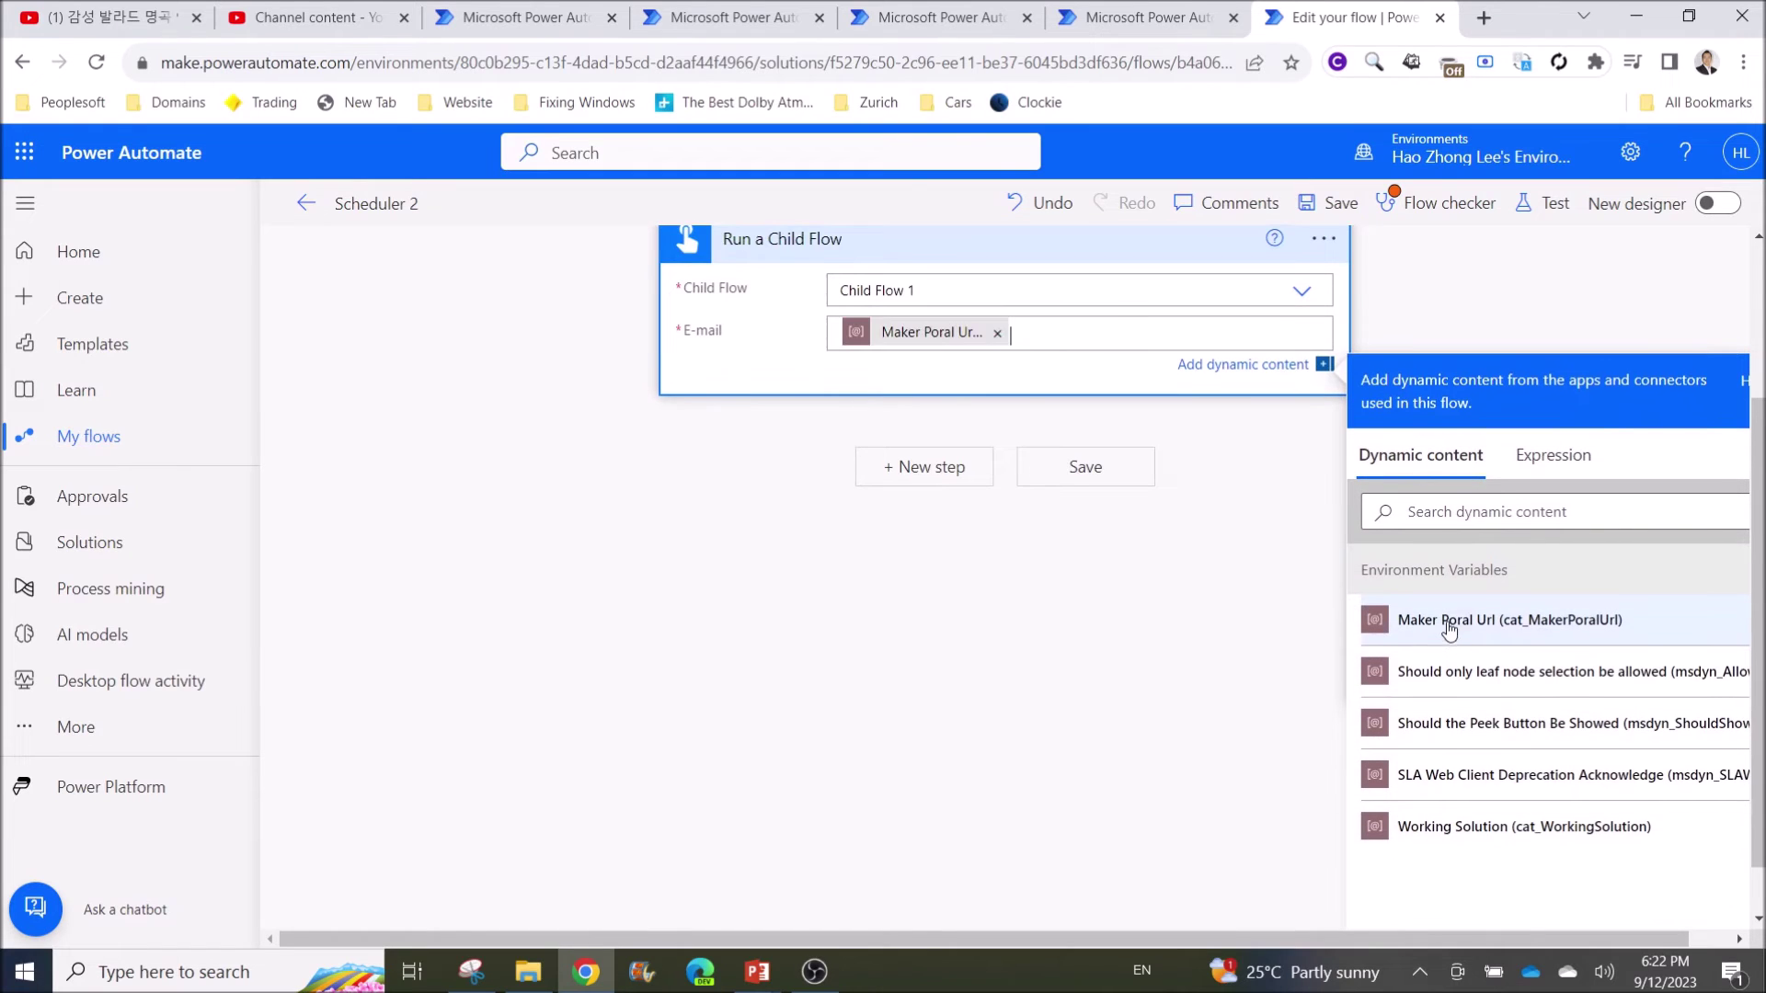
Replace the Maker Poral Url token in E-mail with a typed sample e-mail address
{"action": "left_click", "coordinate": [997, 333]}
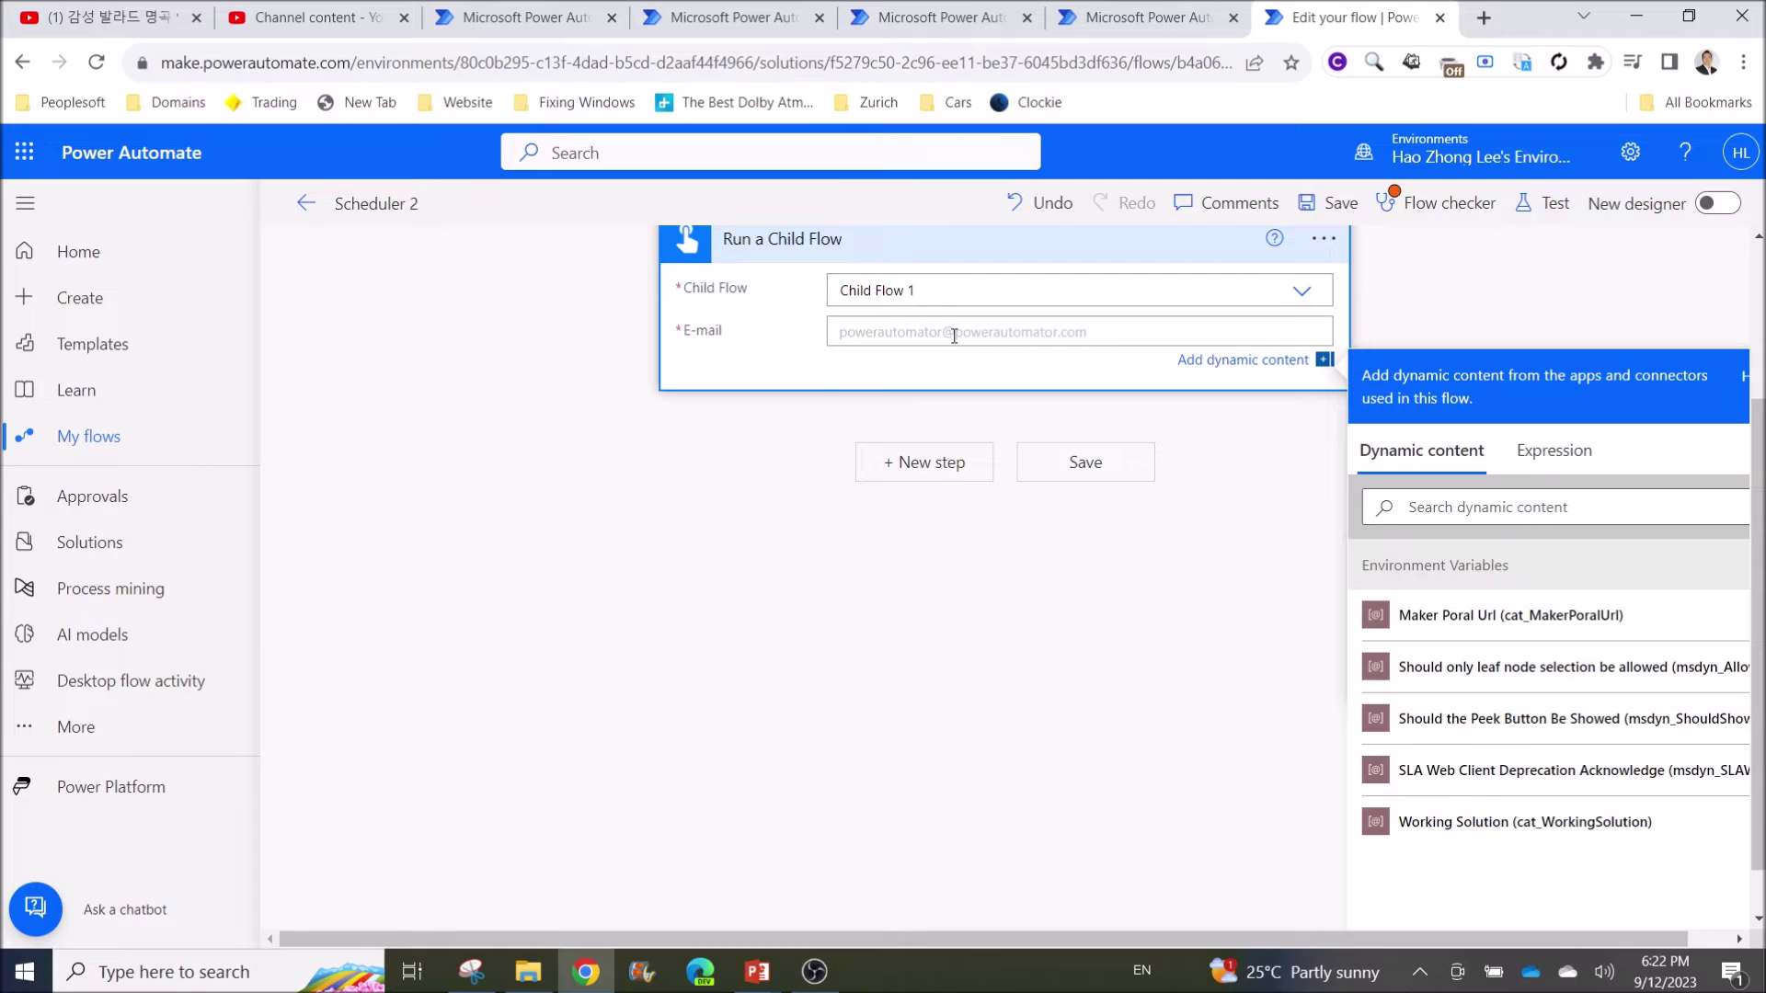
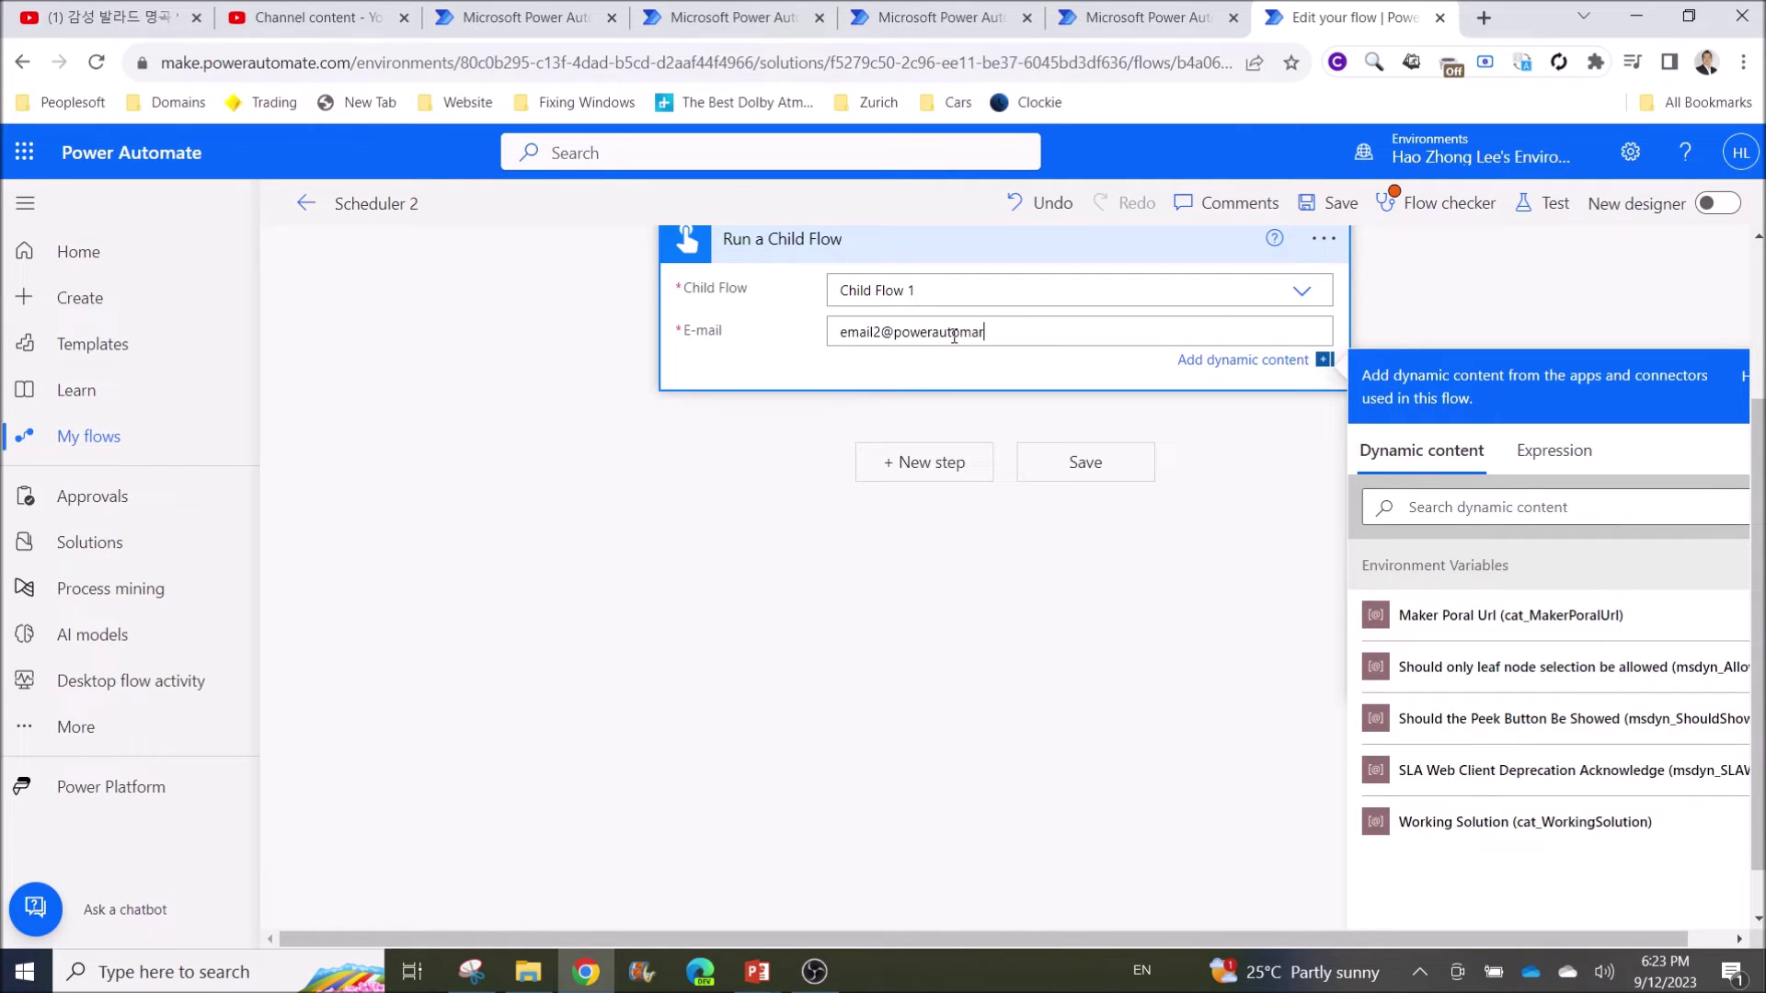
{"action": "key", "text": "ctrl+a"}
{"action": "key", "text": "BackSpace"}
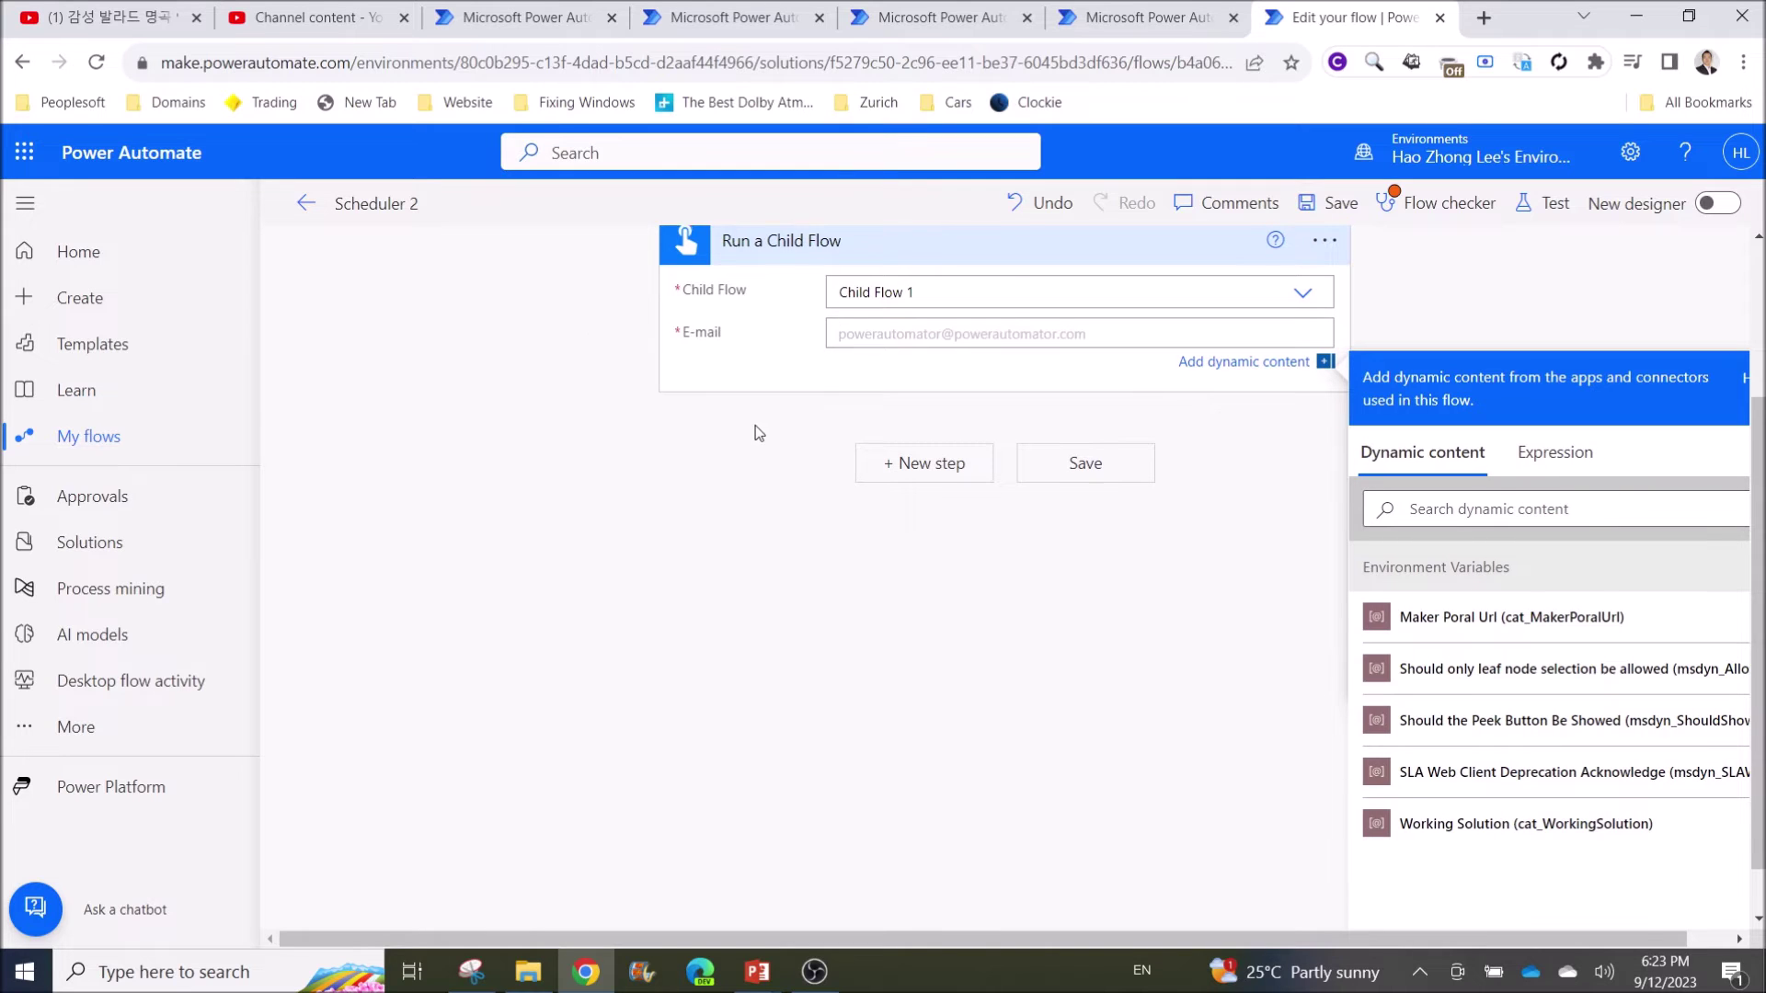
{"action": "scroll", "coordinate": [1247, 704], "scroll_direction": "up", "scroll_amount": 3}
{"action": "scroll", "coordinate": [1466, 670], "scroll_direction": "down", "scroll_amount": 3}
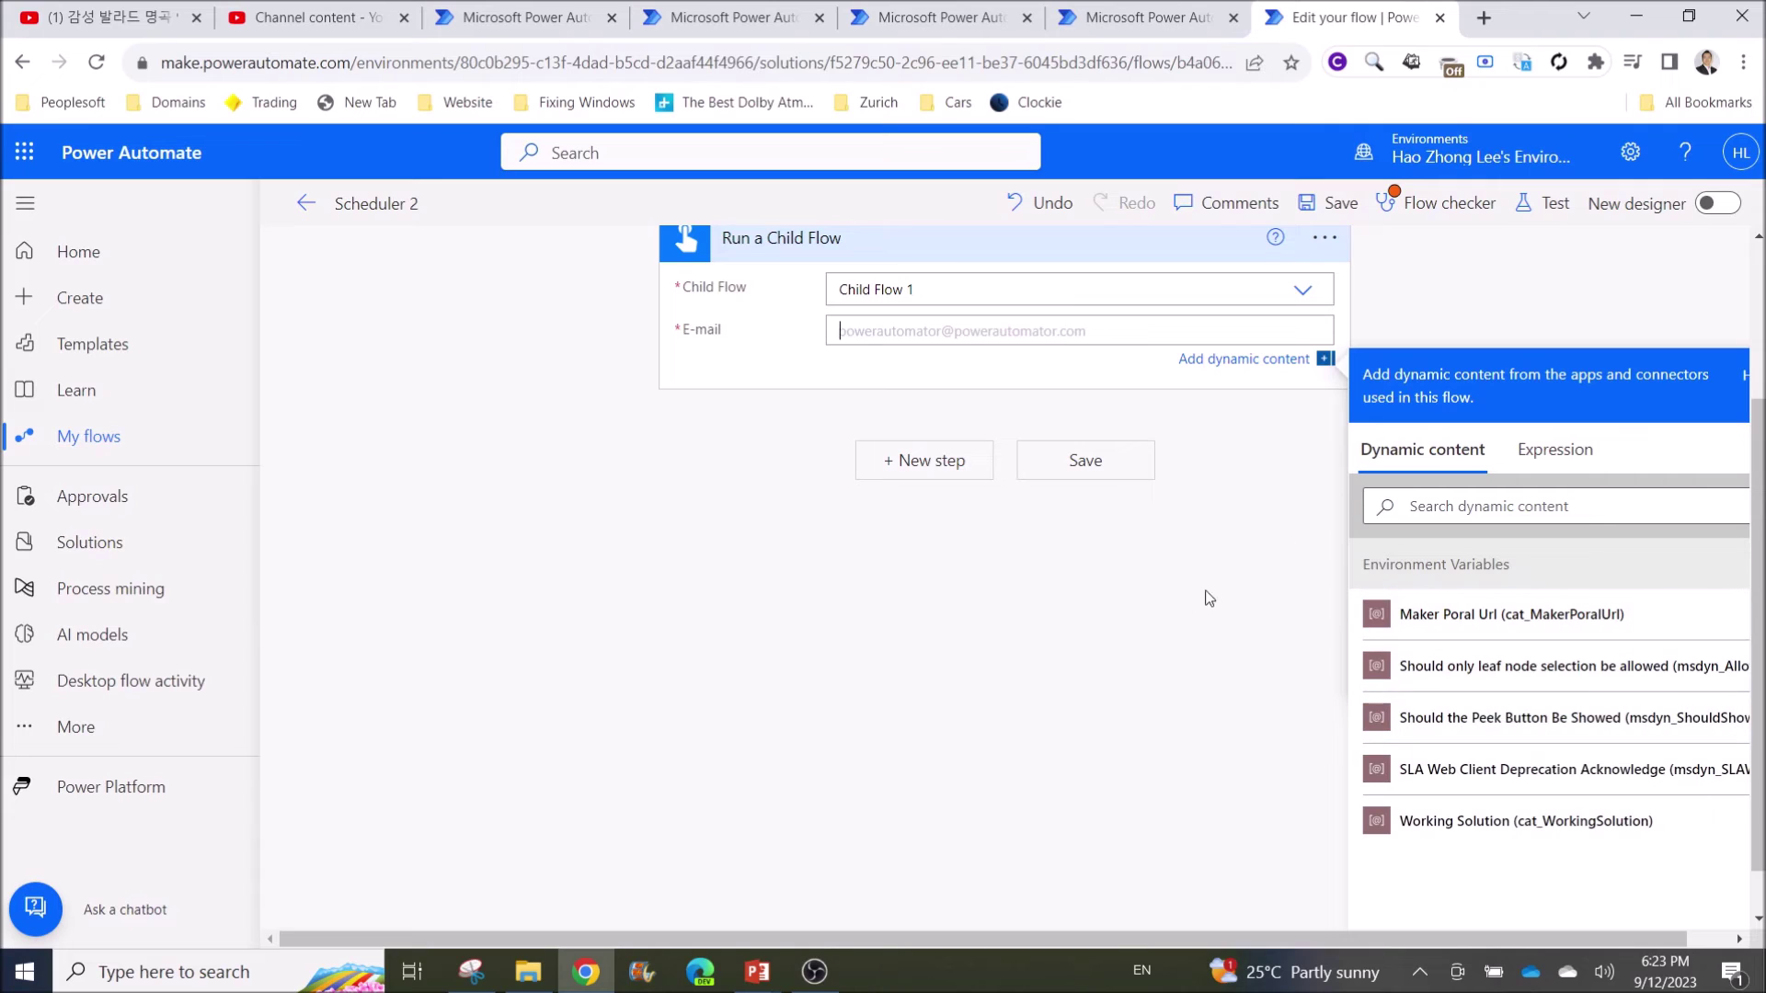
{"action": "scroll", "coordinate": [1187, 612], "scroll_direction": "up", "scroll_amount": 2}
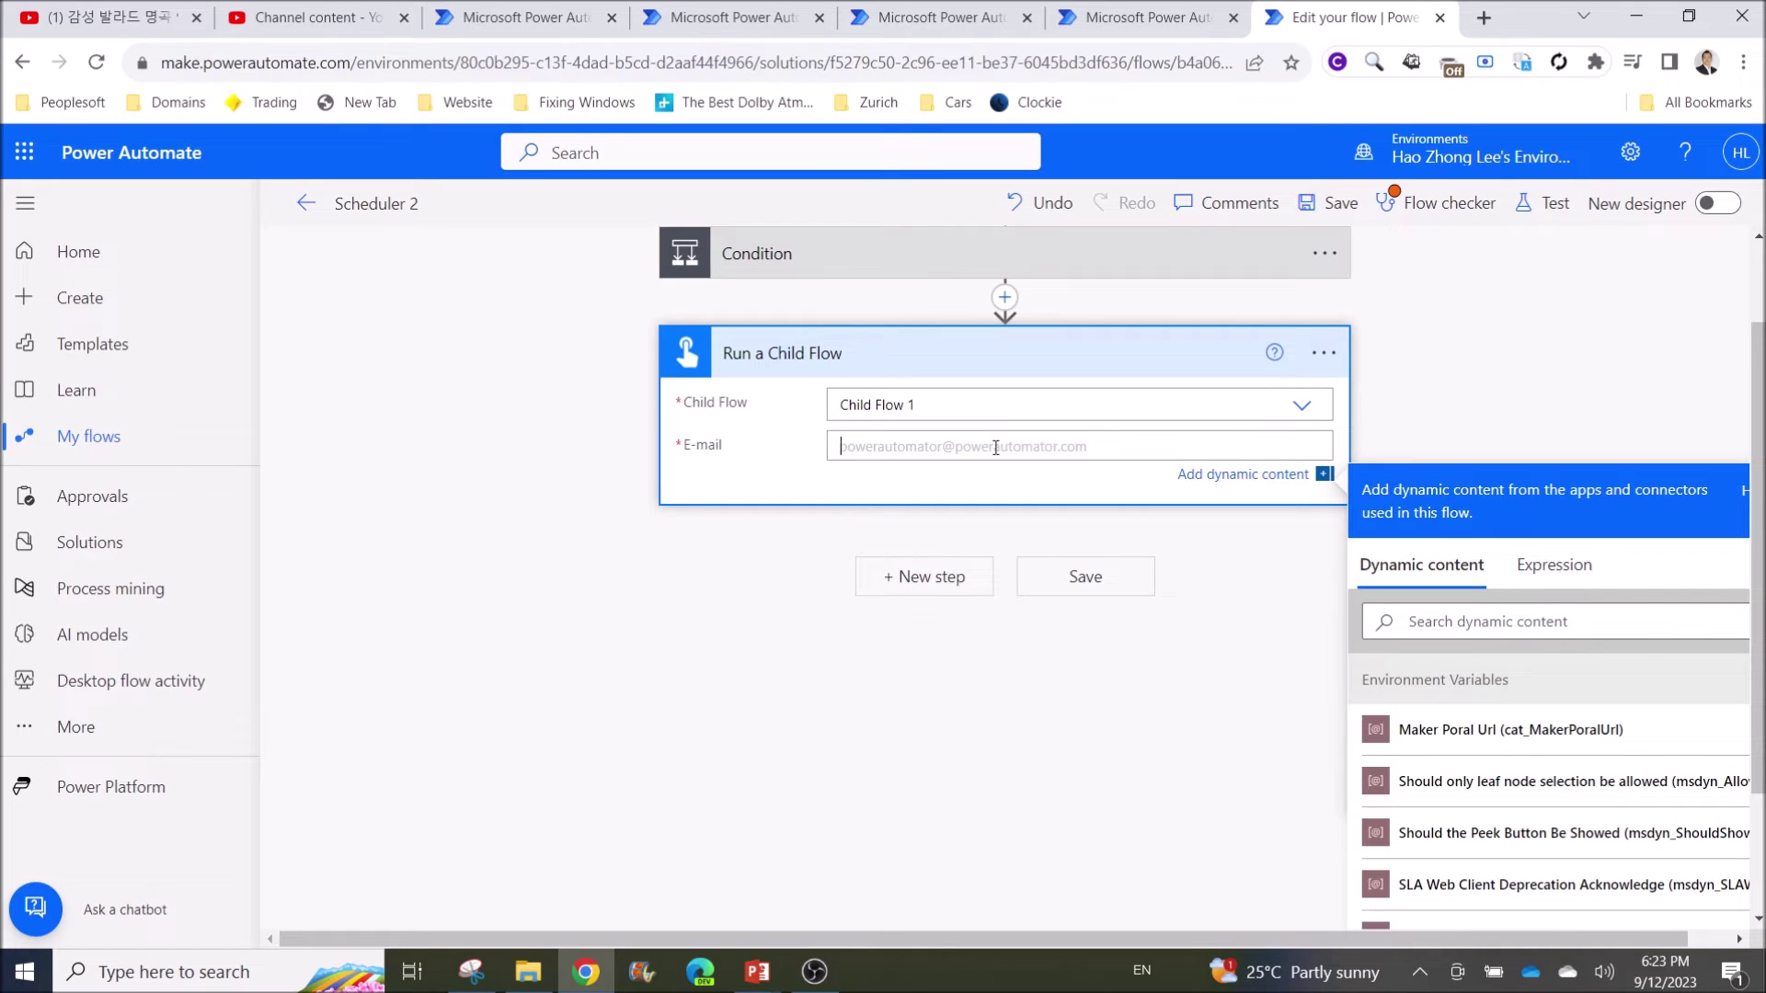
{"action": "left_click", "coordinate": [1257, 599]}
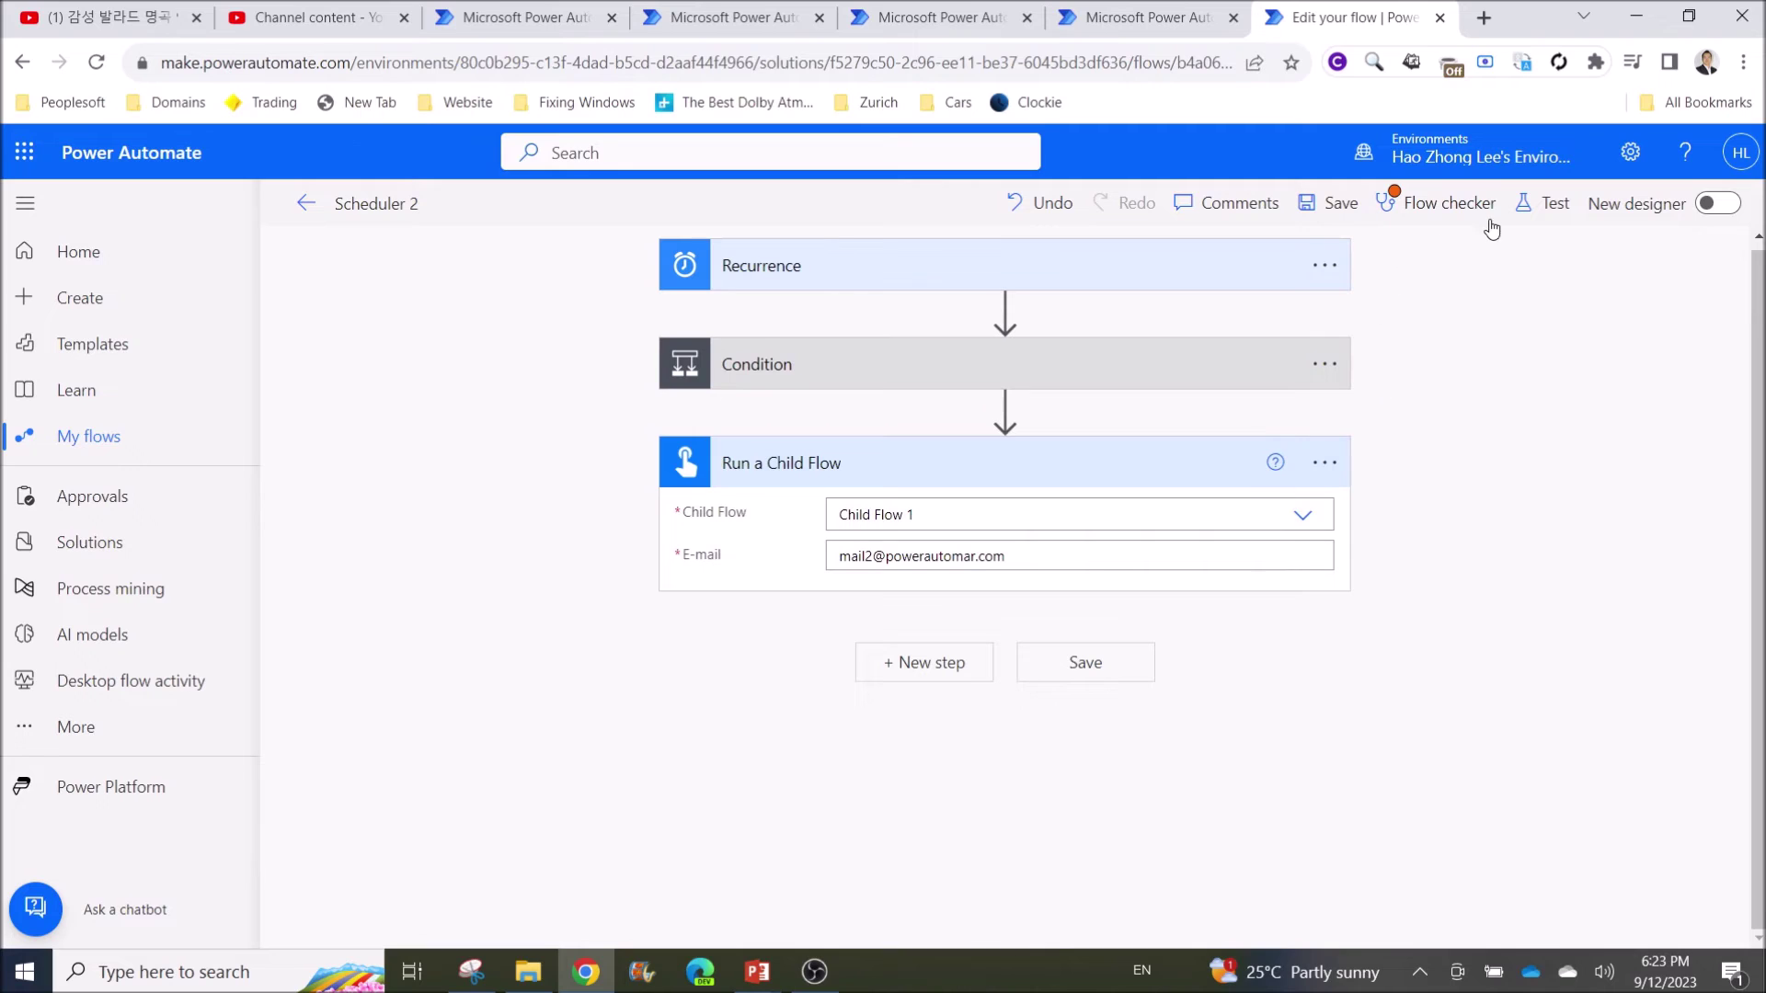
{"action": "left_click", "coordinate": [1445, 206]}
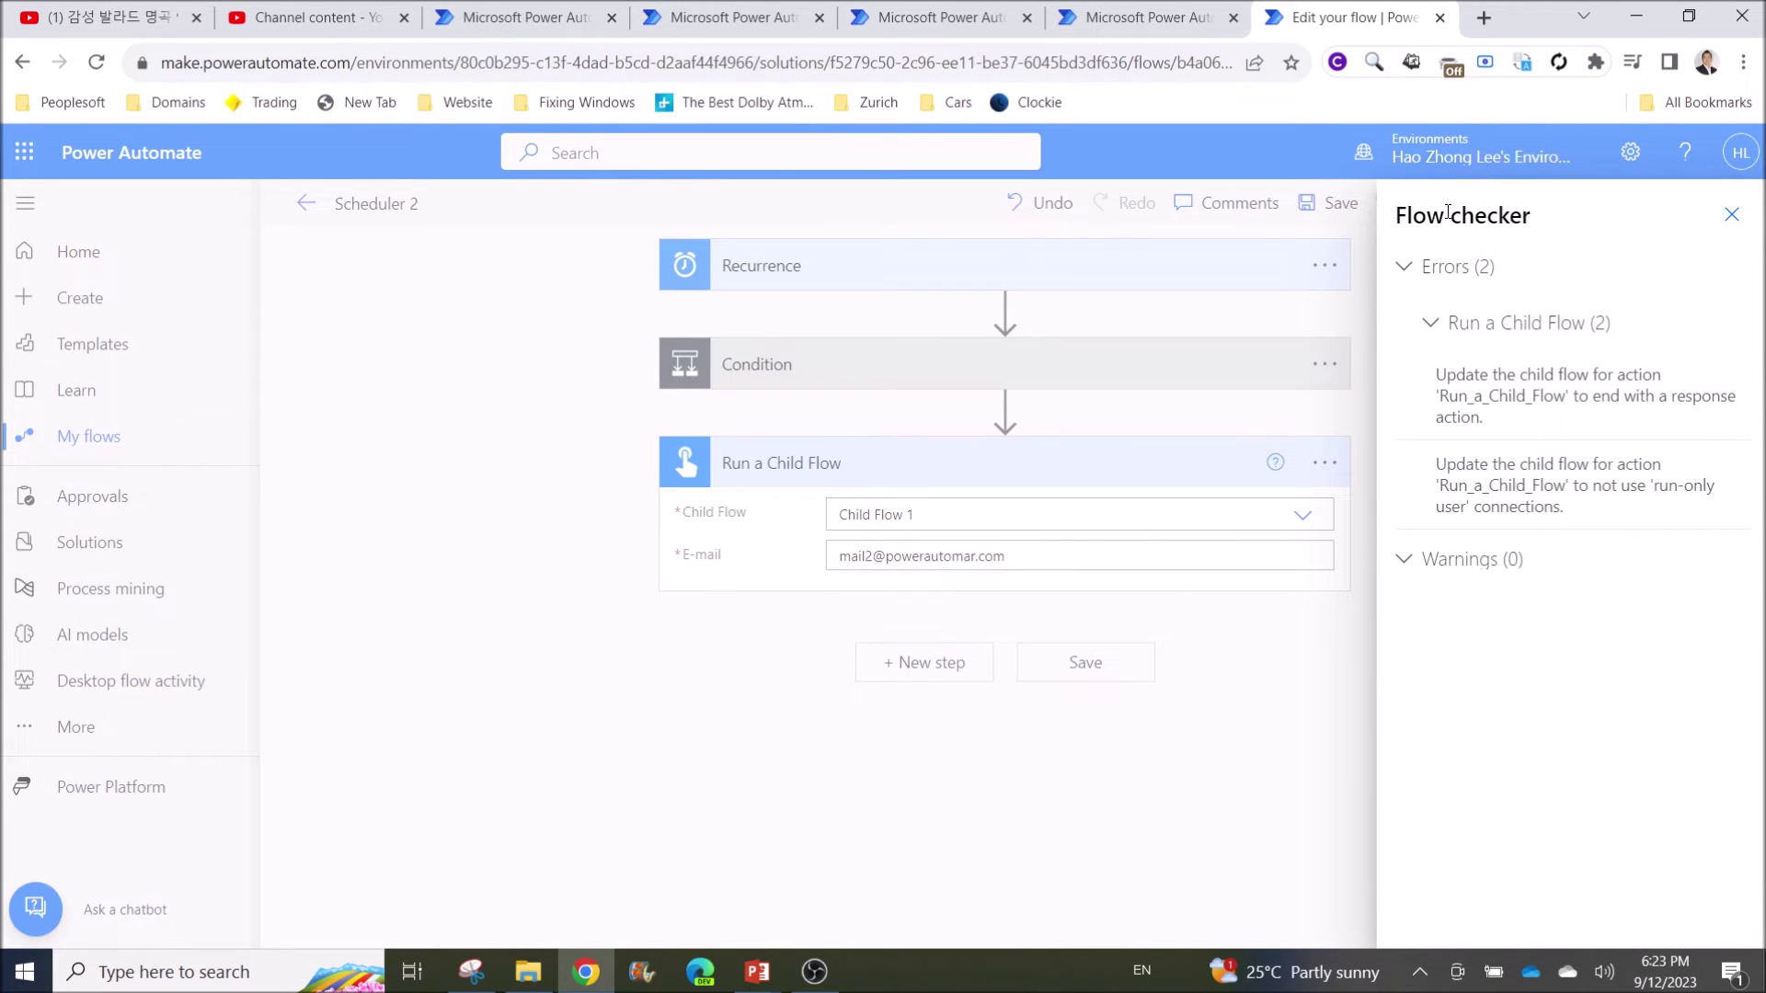
{"action": "left_click", "coordinate": [1447, 212]}
{"action": "left_click", "coordinate": [1443, 204]}
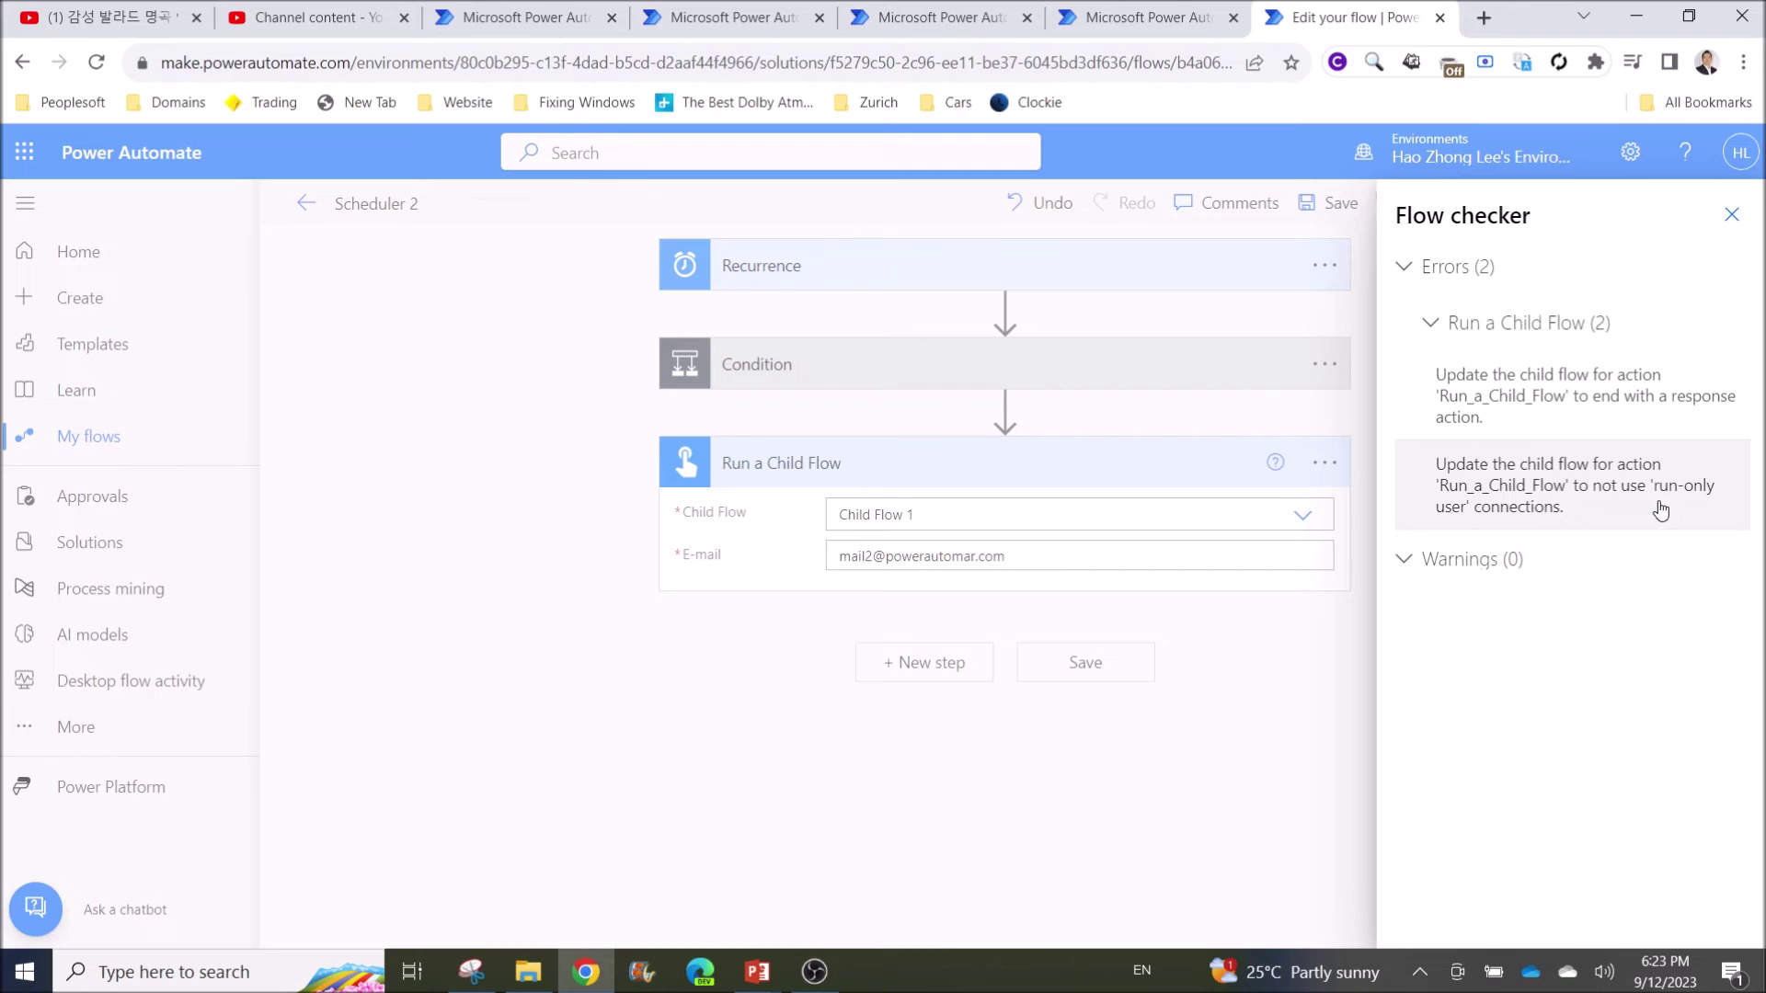
{"action": "left_click", "coordinate": [1253, 706]}
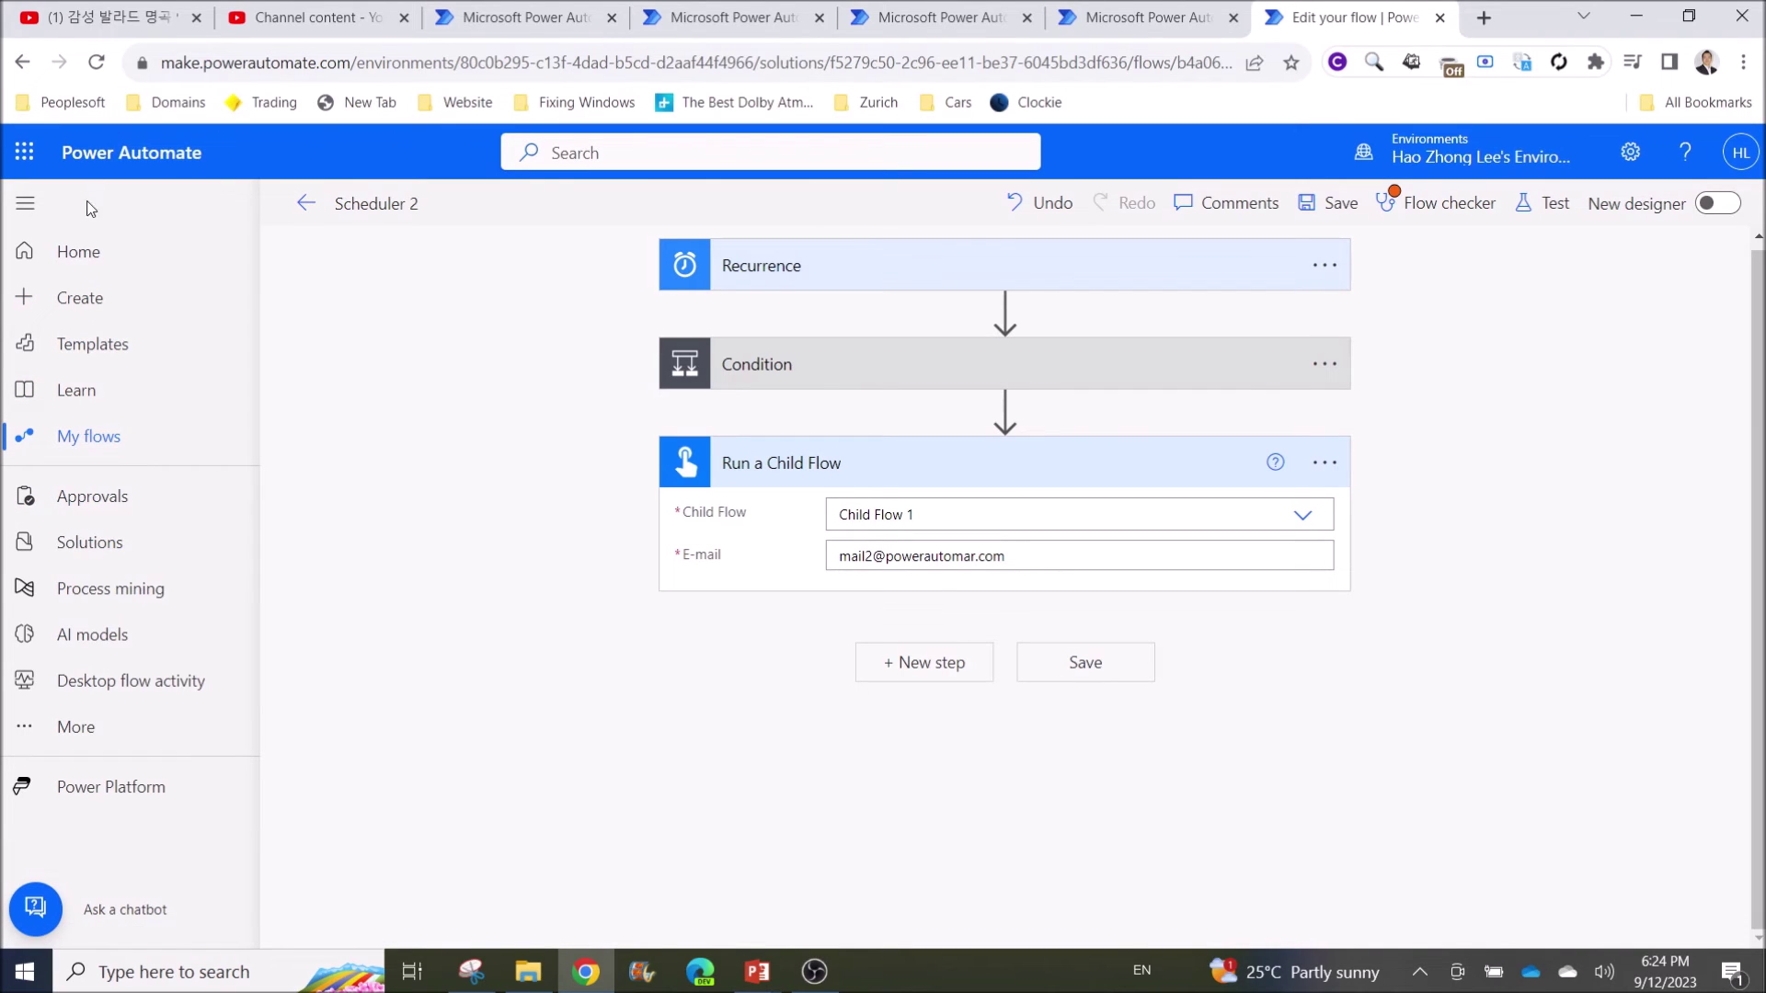
Leave Scheduler 2 without saving and open Child Flow 1 in the editor
{"action": "left_click", "coordinate": [110, 543]}
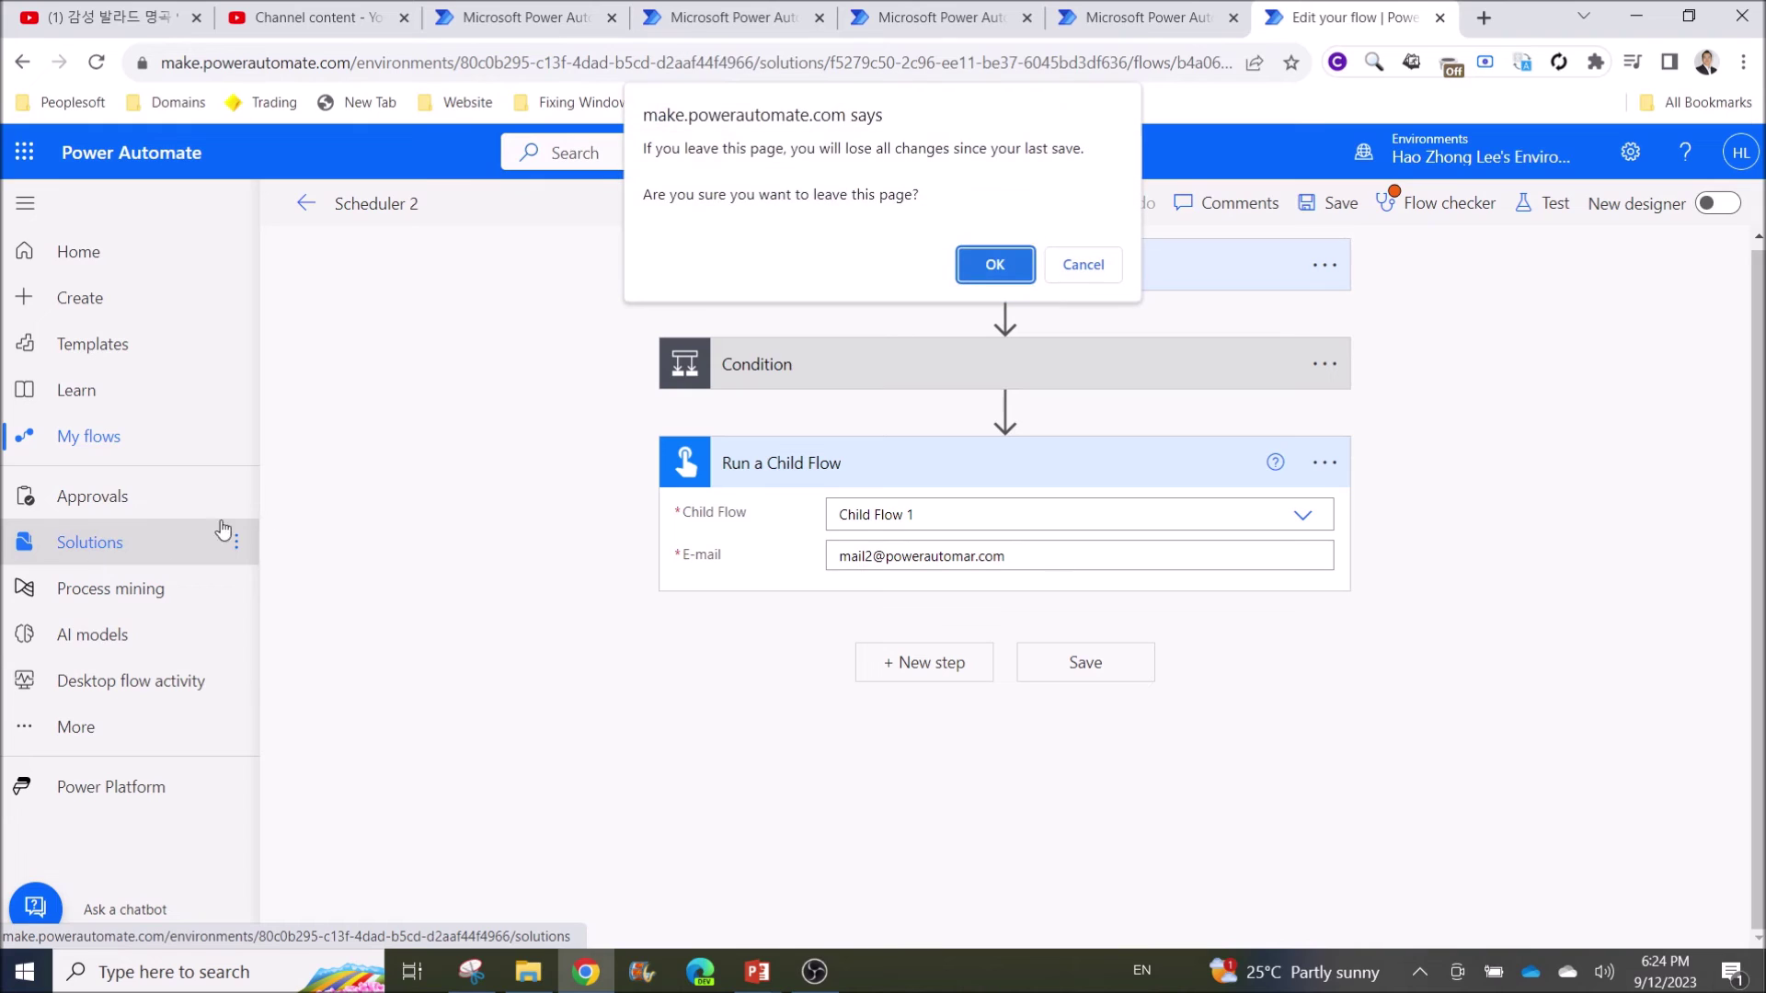
{"action": "left_click", "coordinate": [995, 265]}
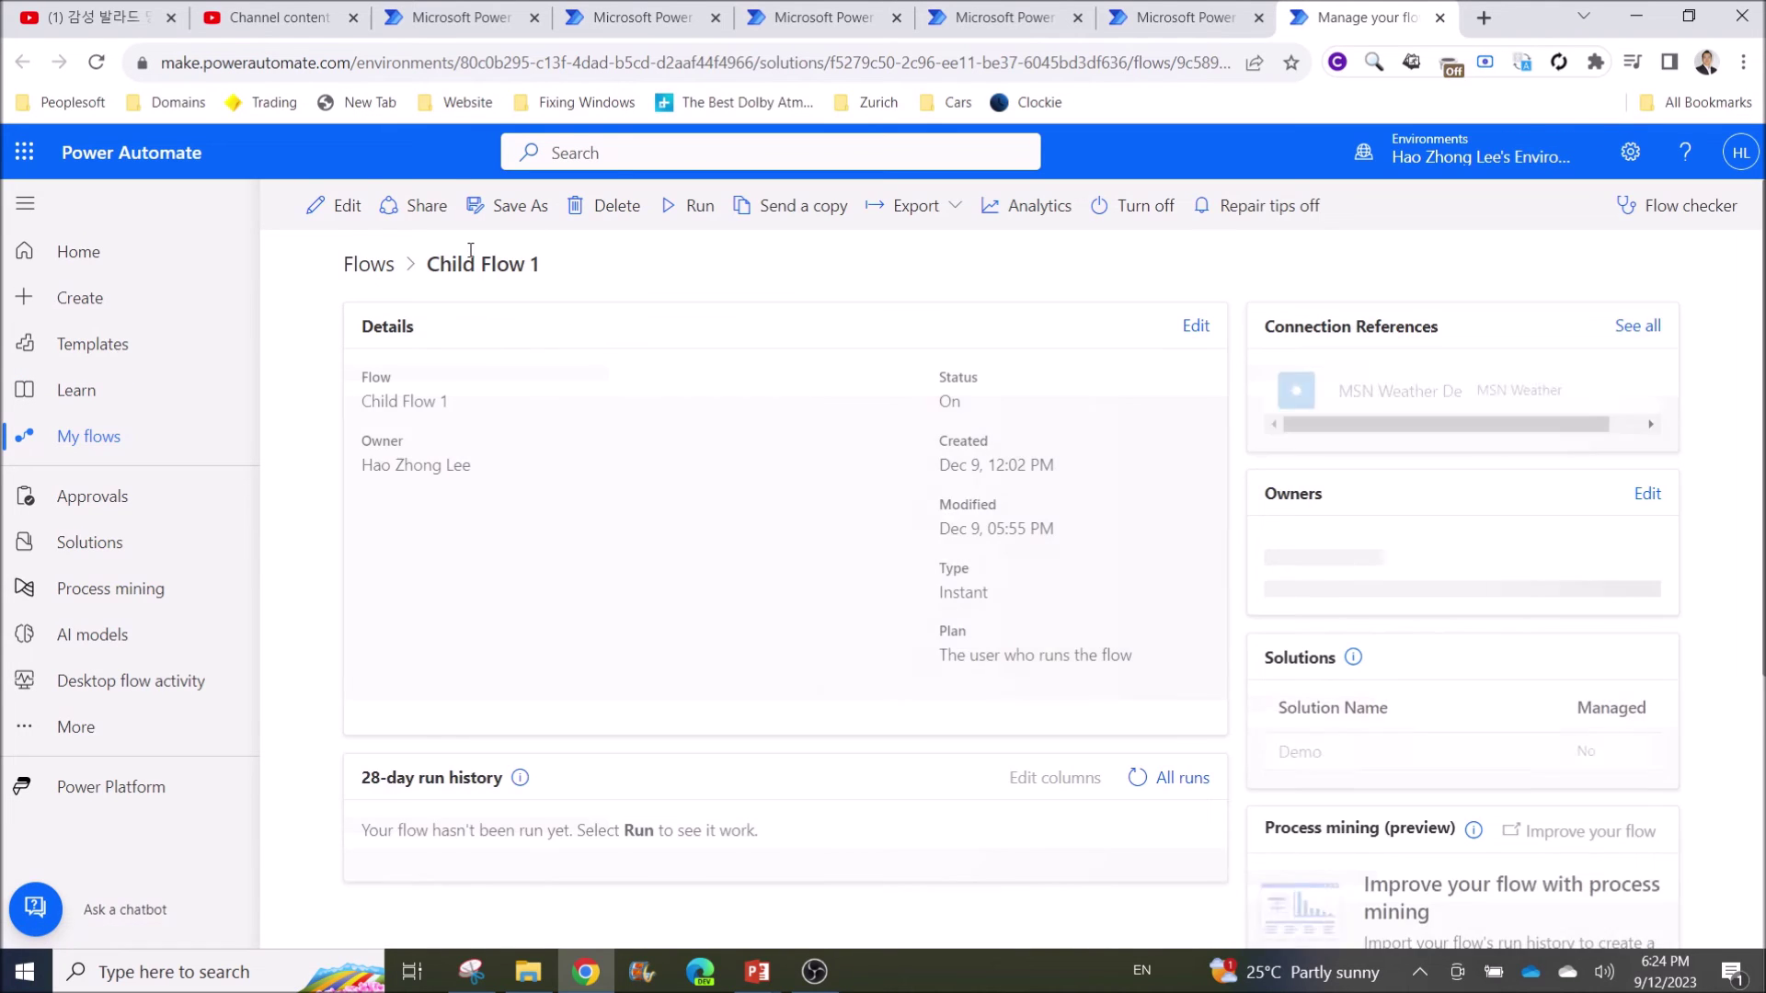
{"action": "left_click", "coordinate": [344, 210]}
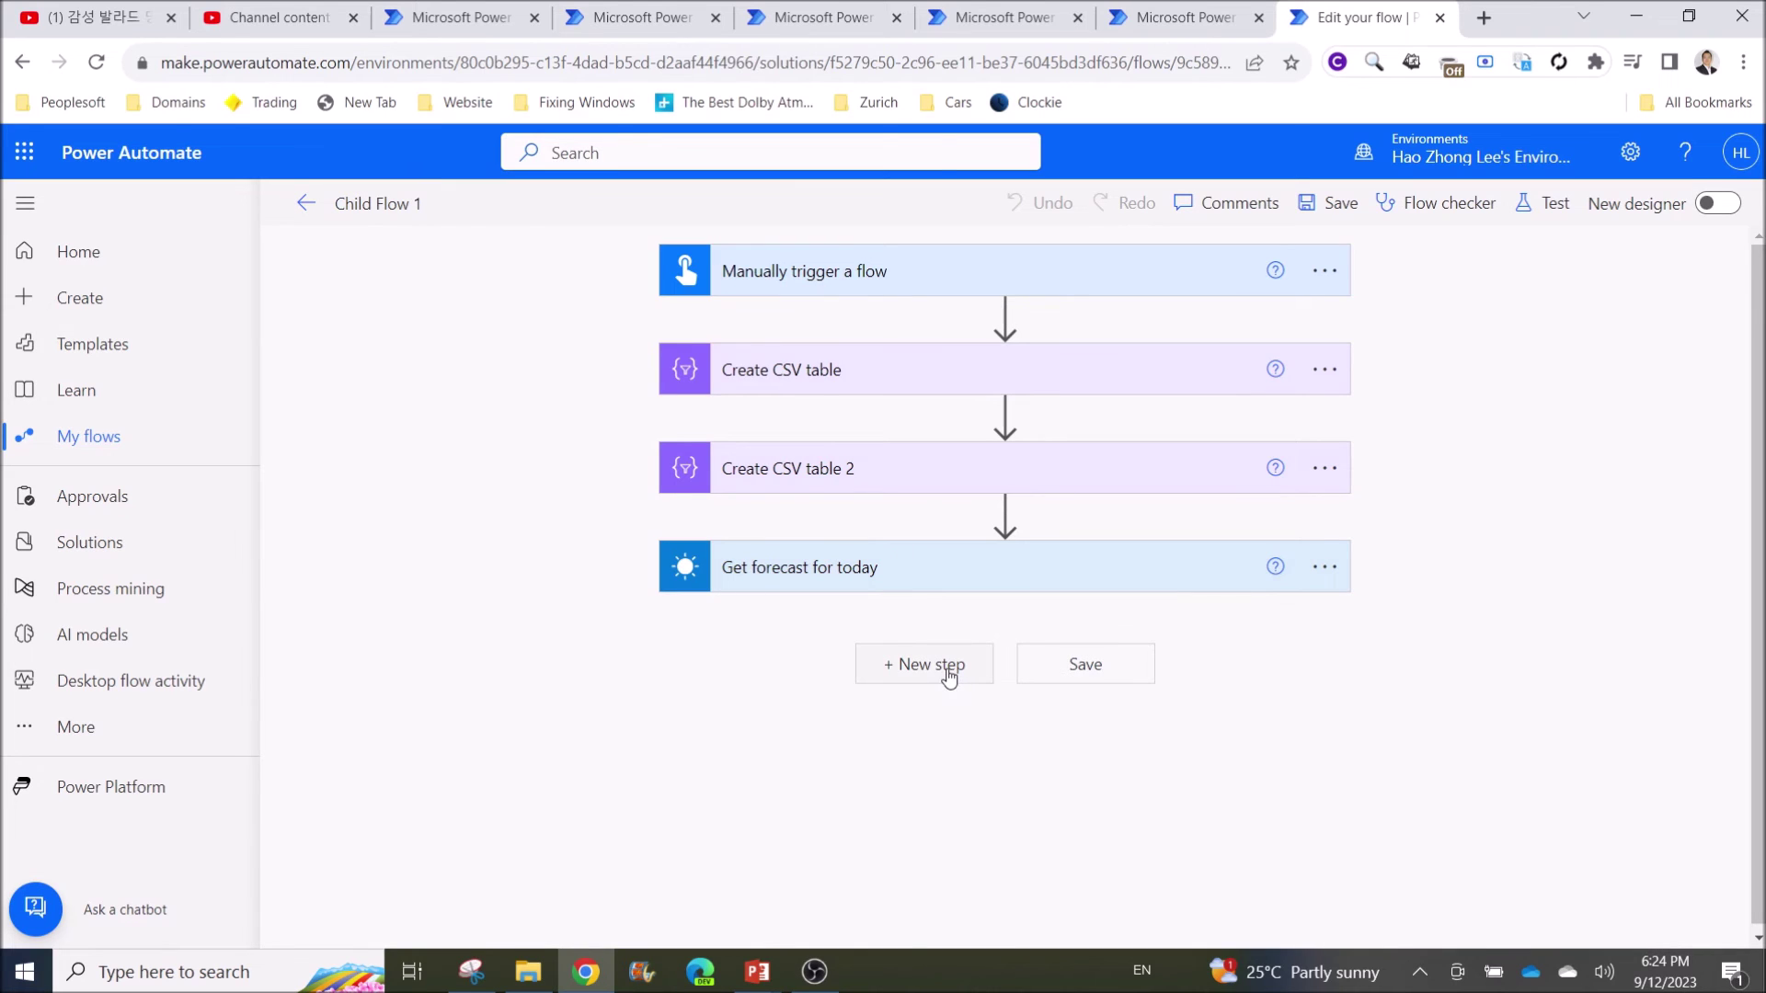
Append Respond to a PowerApp or flow after Get forecast for today, then save Child Flow 1
{"action": "left_click", "coordinate": [950, 674]}
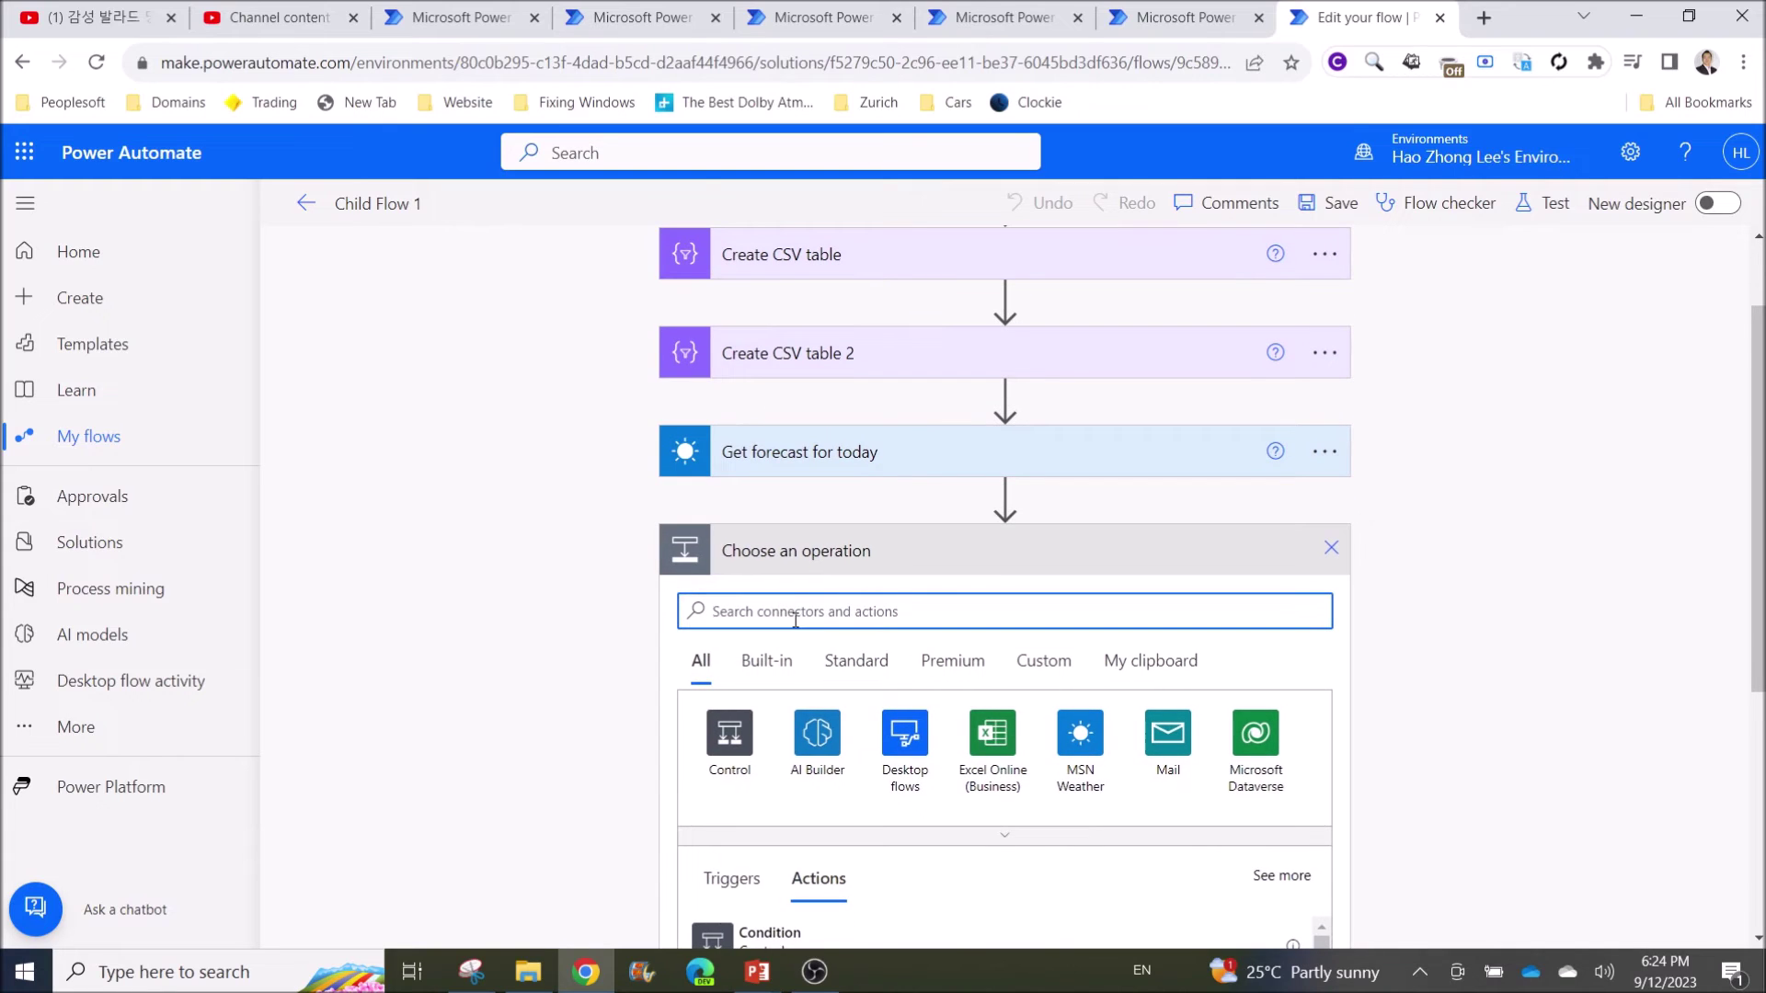
{"action": "type", "text": "respond"}
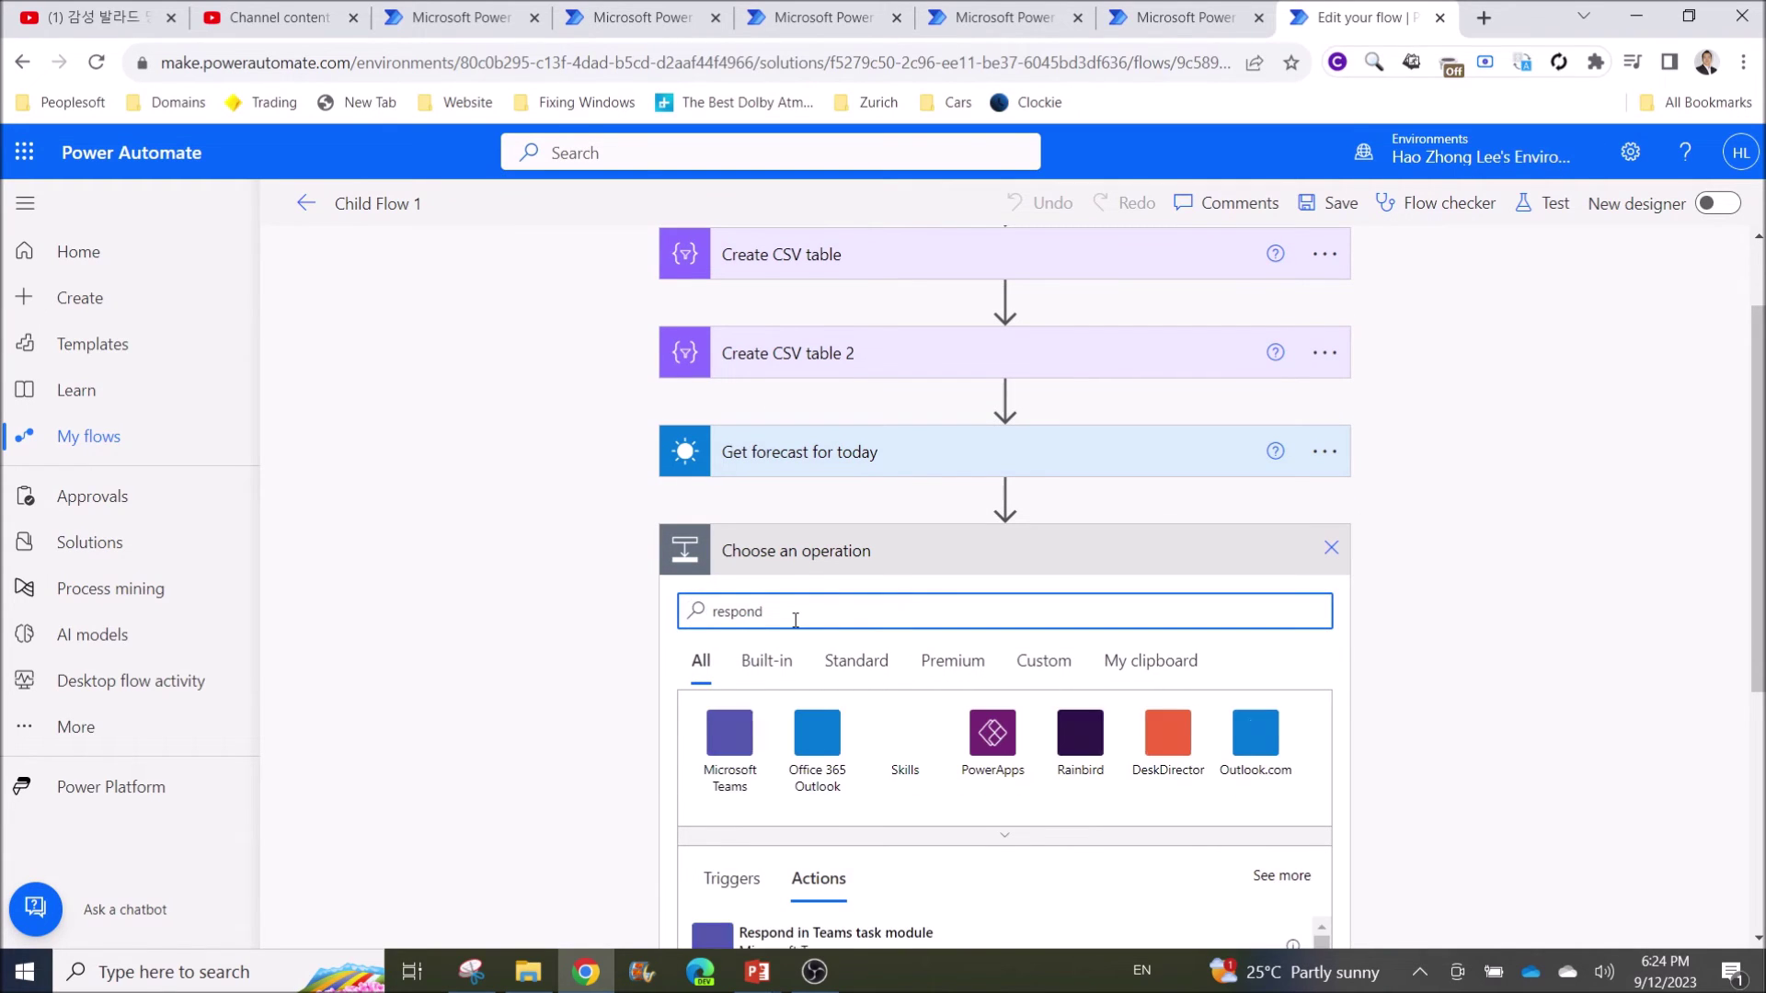
{"action": "scroll", "coordinate": [814, 572], "scroll_direction": "down", "scroll_amount": 2}
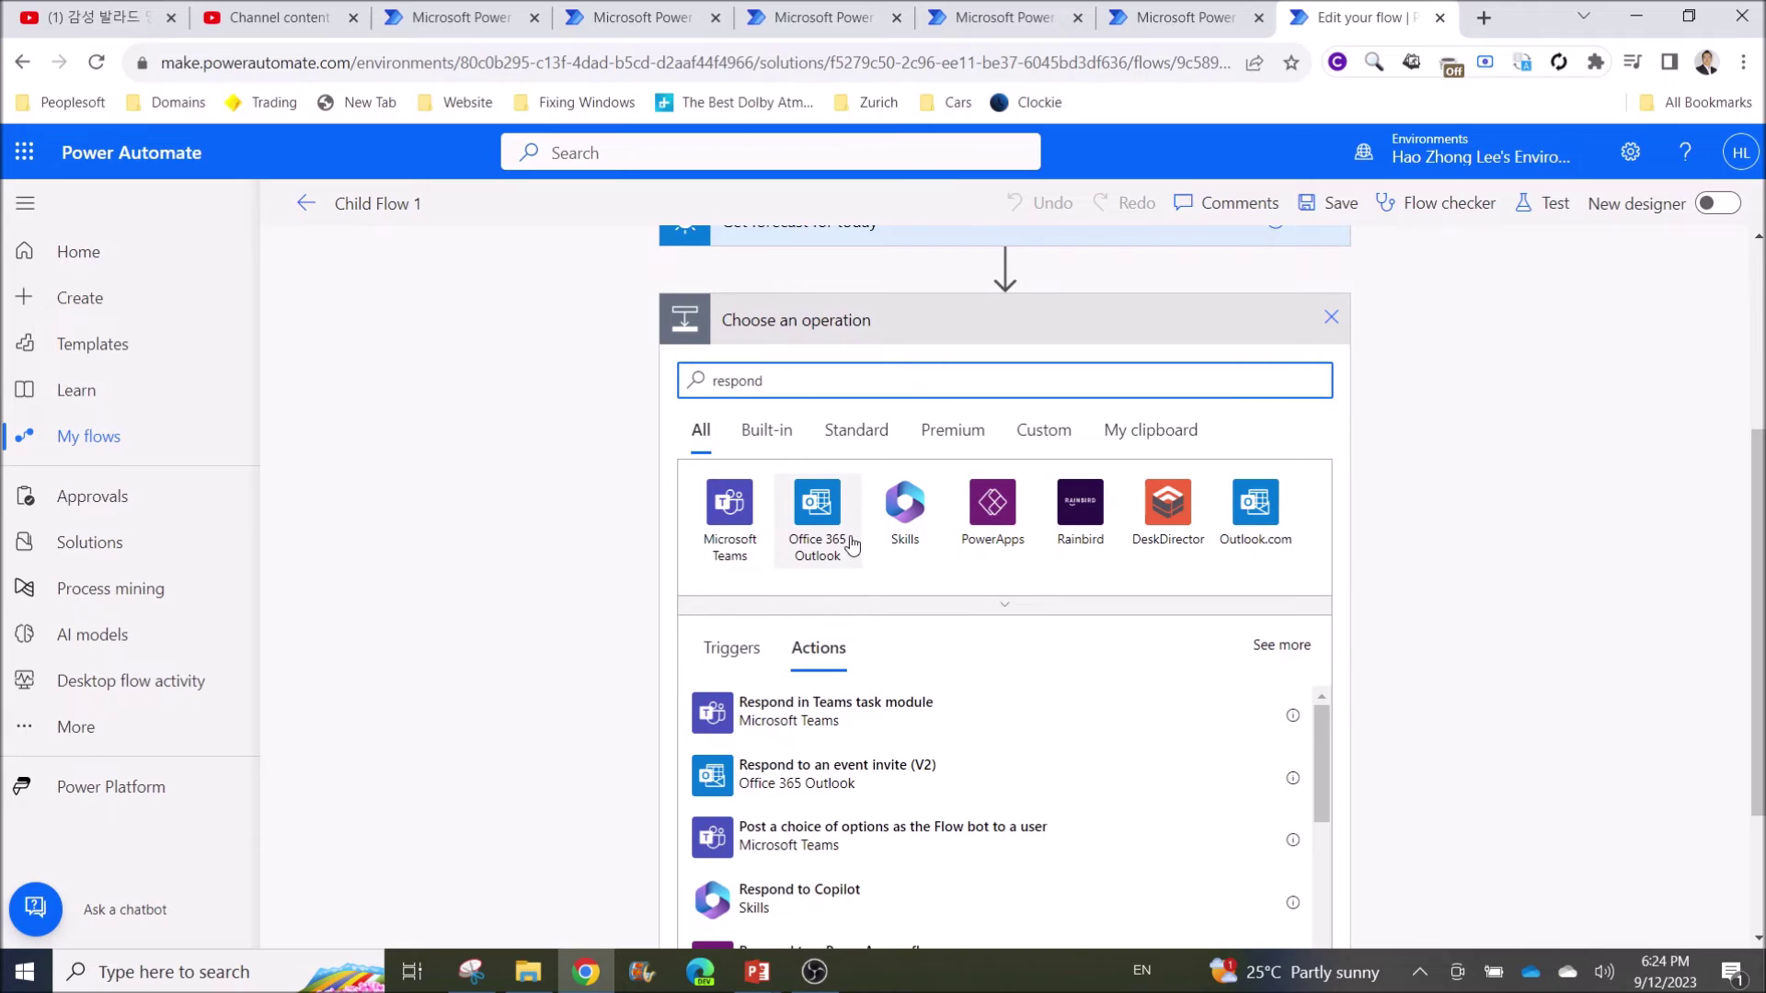
{"action": "scroll", "coordinate": [852, 544], "scroll_direction": "down", "scroll_amount": 2}
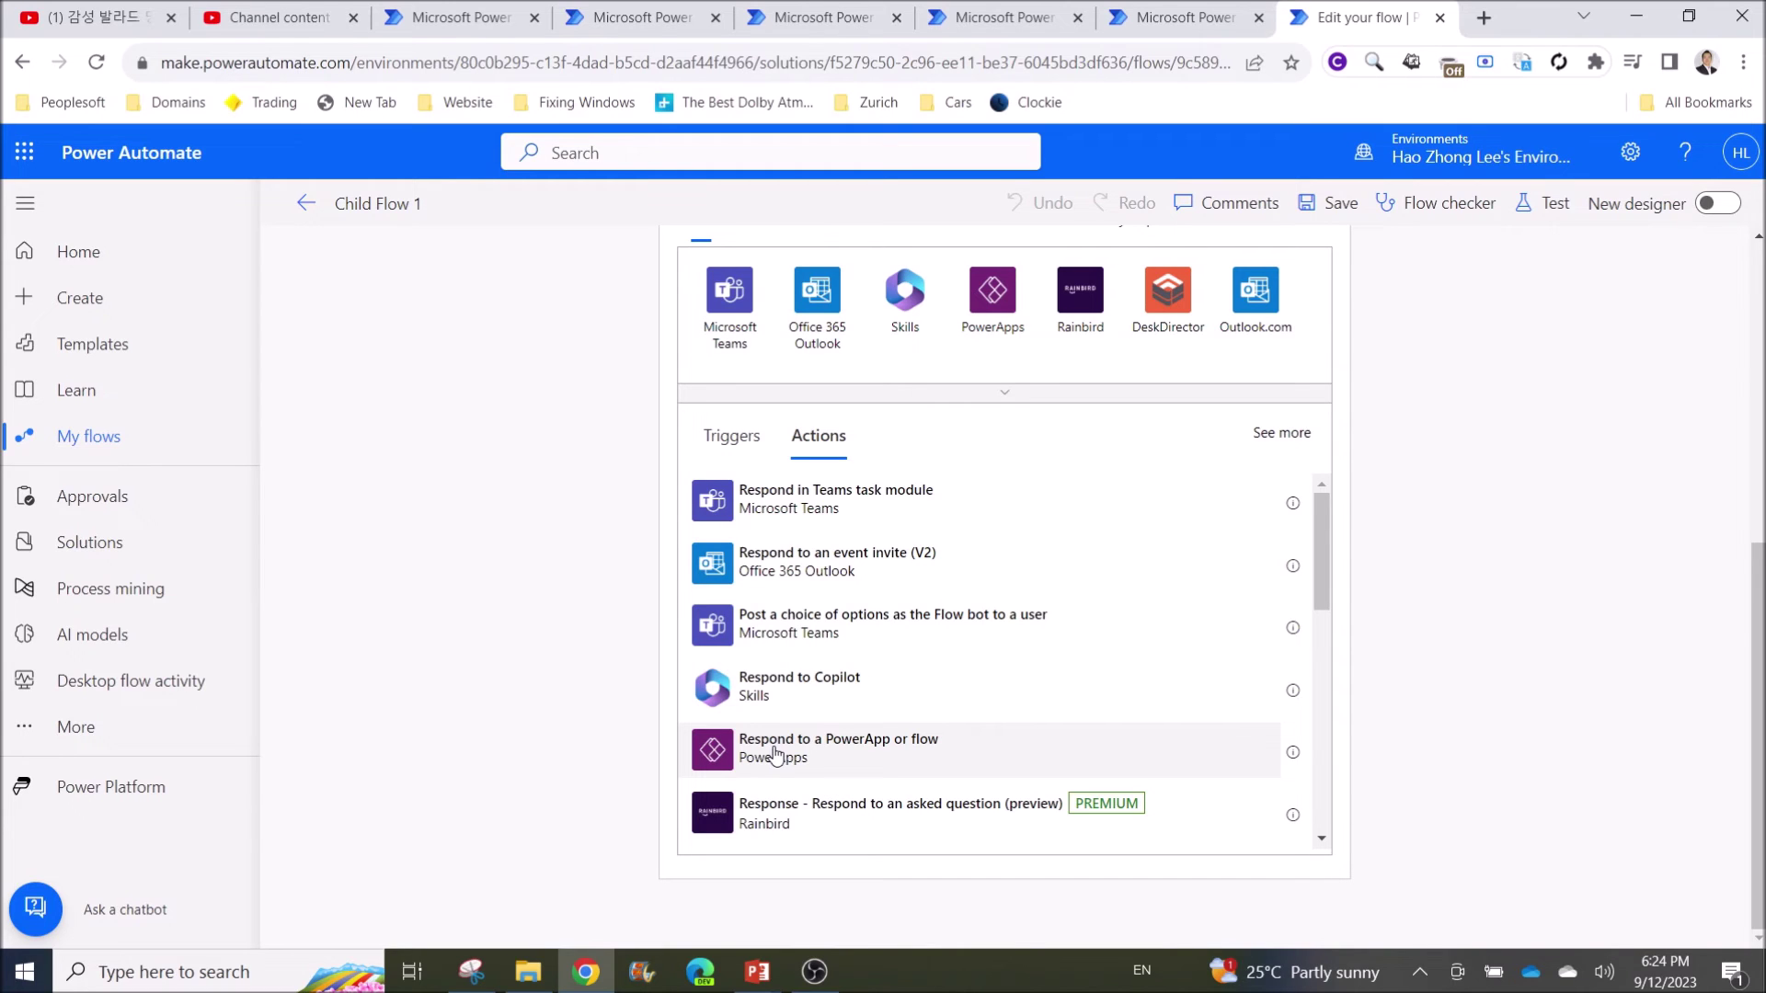
{"action": "left_click", "coordinate": [858, 754]}
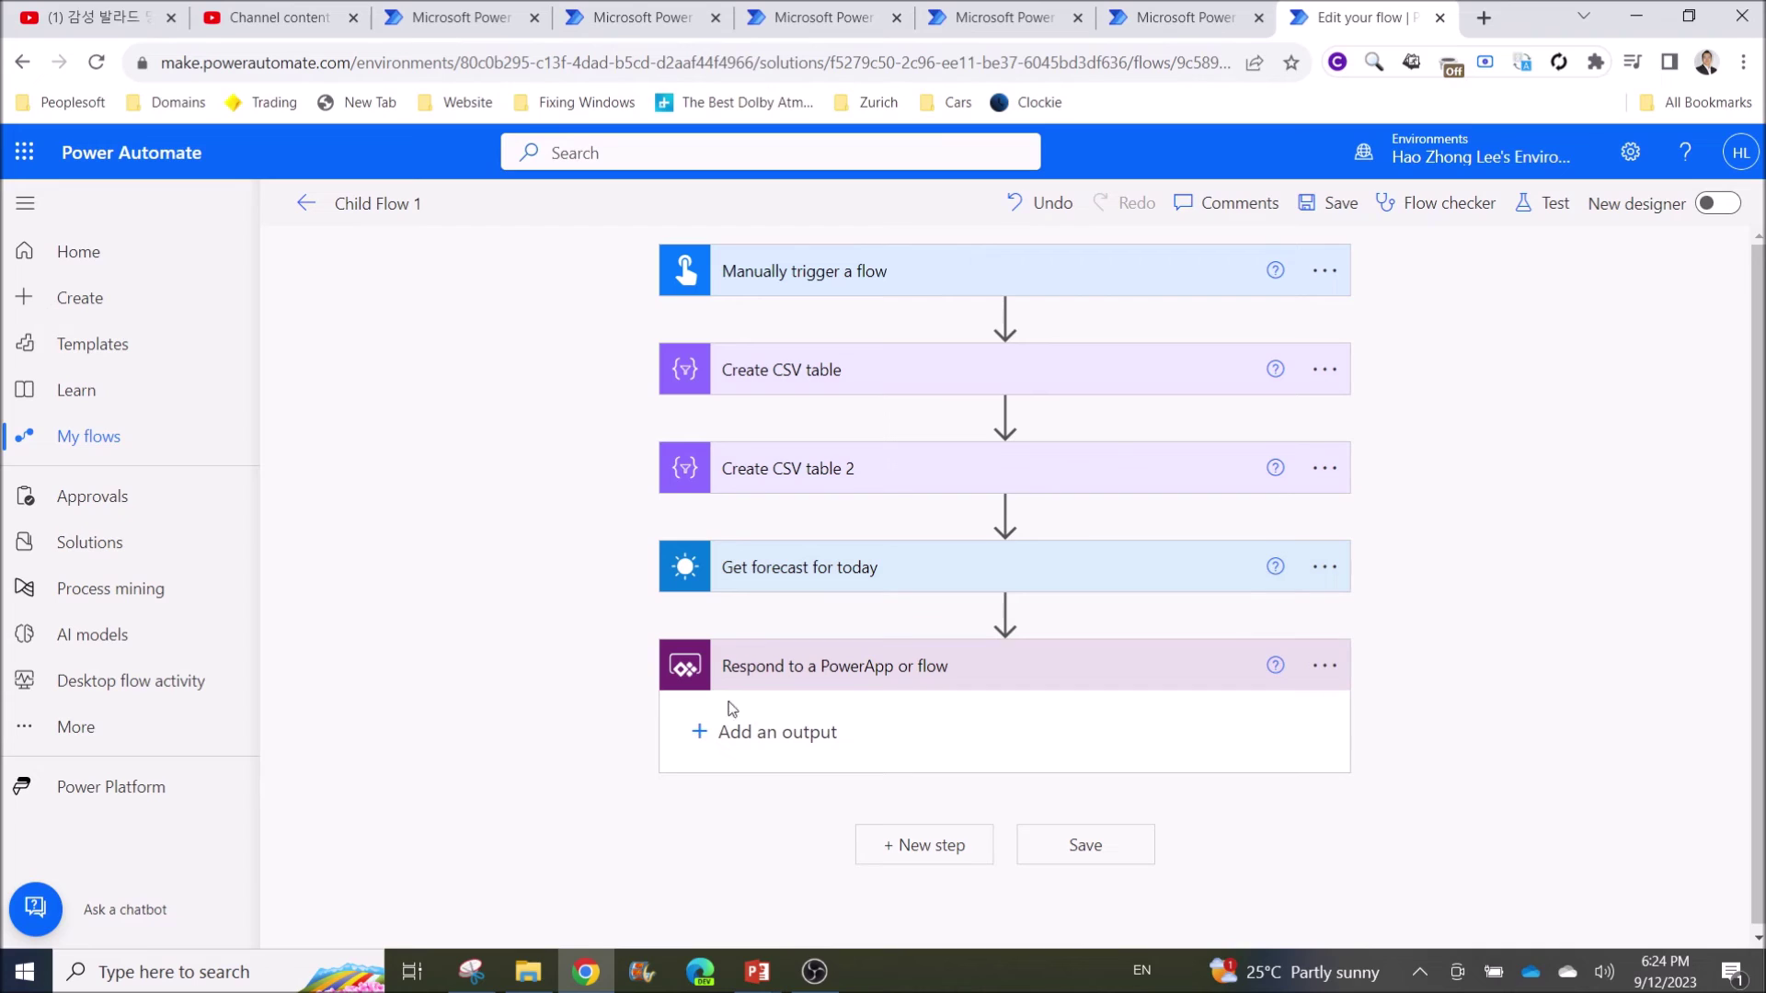
{"action": "left_click", "coordinate": [1053, 851]}
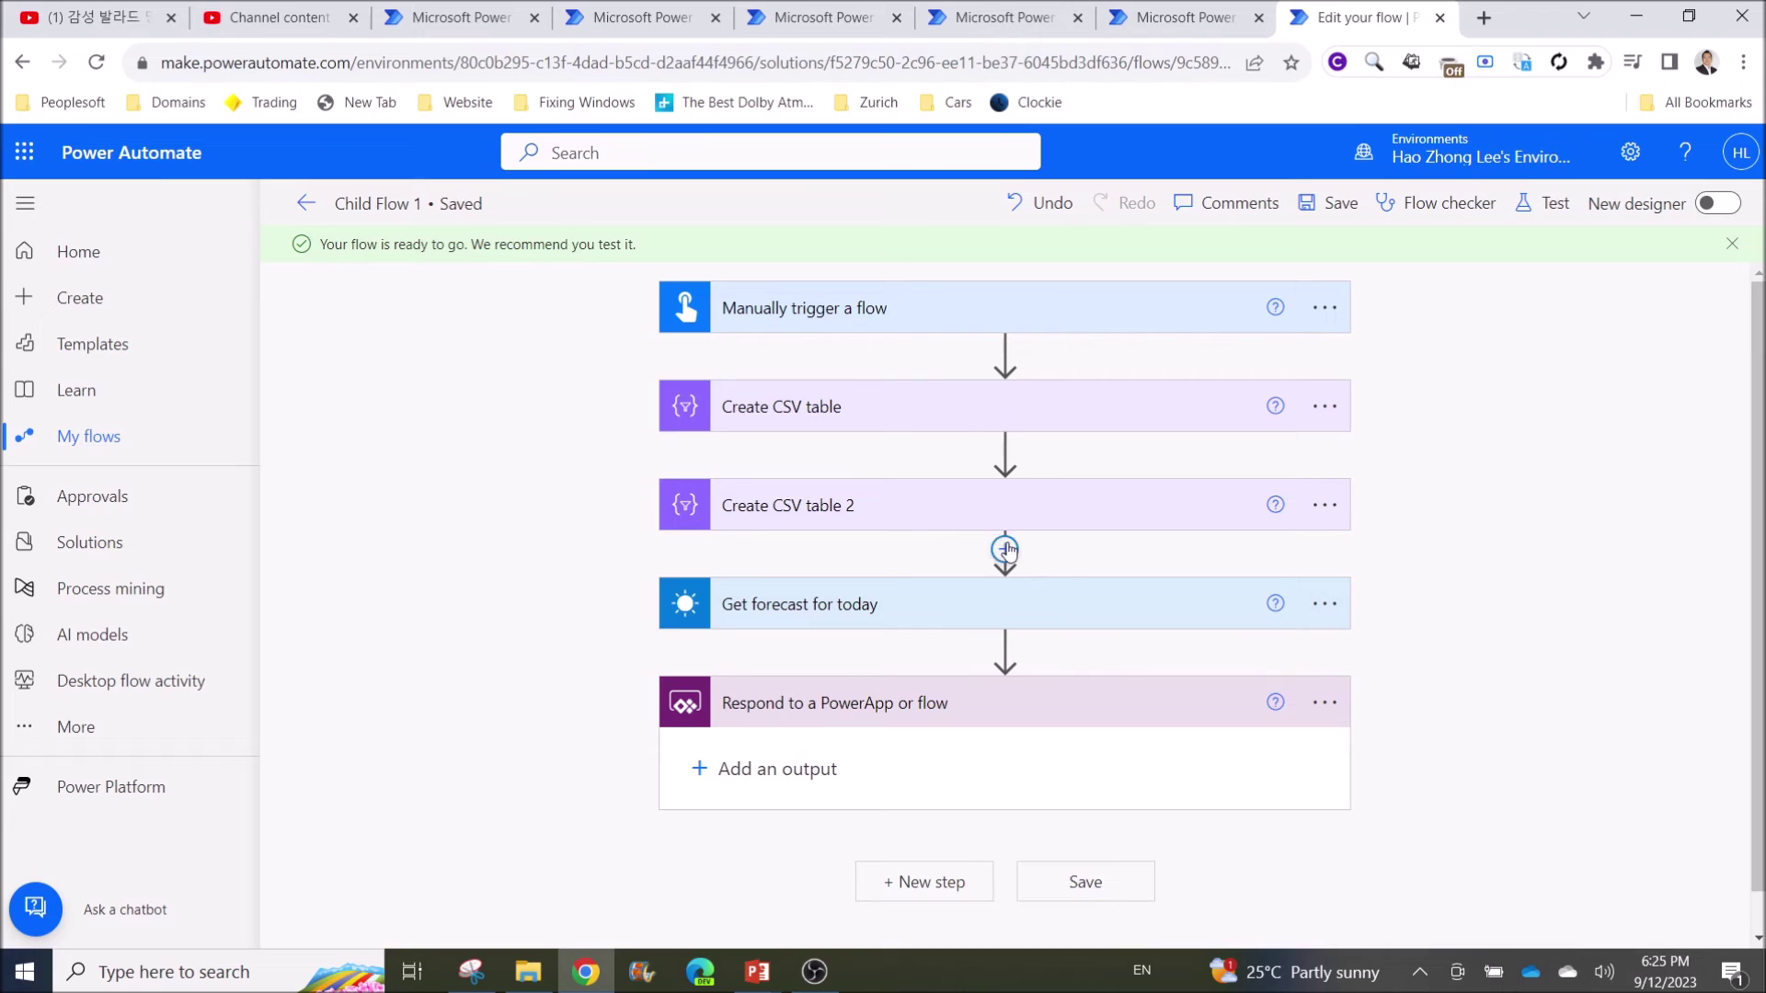
Edit Child Flow 1's run-only users so MSN Weather uses this connection
{"action": "left_click", "coordinate": [304, 204]}
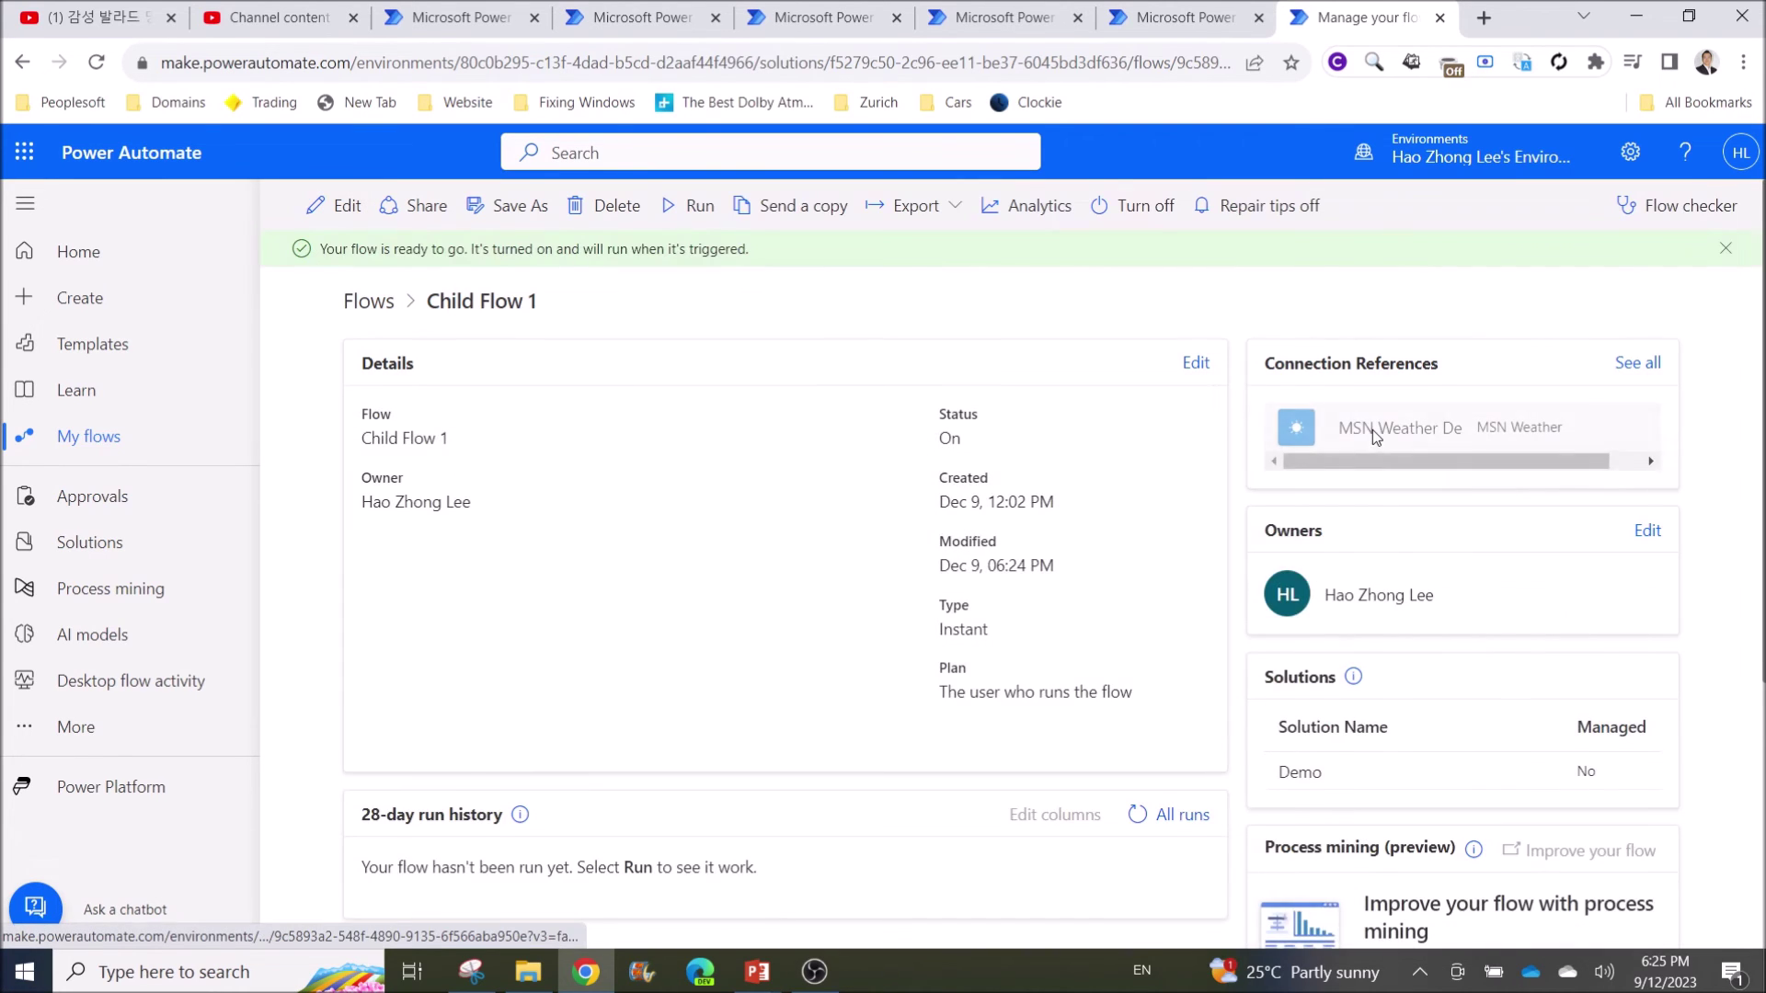
{"action": "scroll", "coordinate": [1372, 416], "scroll_direction": "down", "scroll_amount": 3}
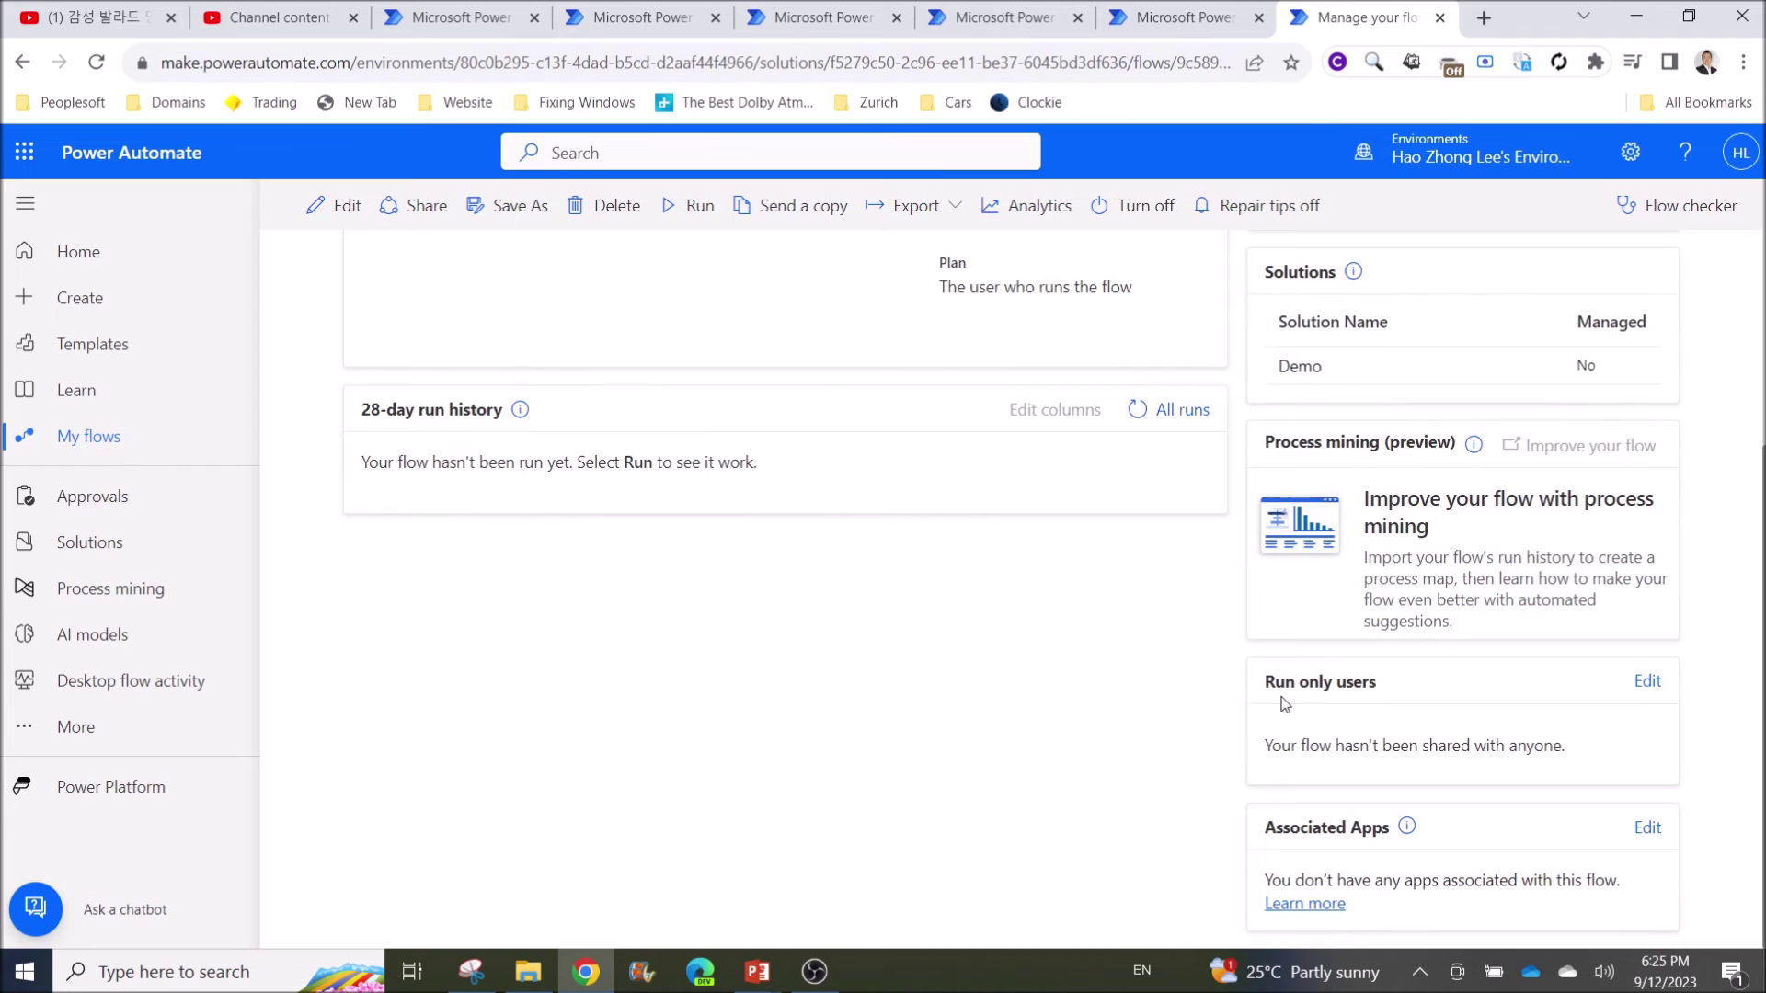
{"action": "left_click", "coordinate": [1647, 681]}
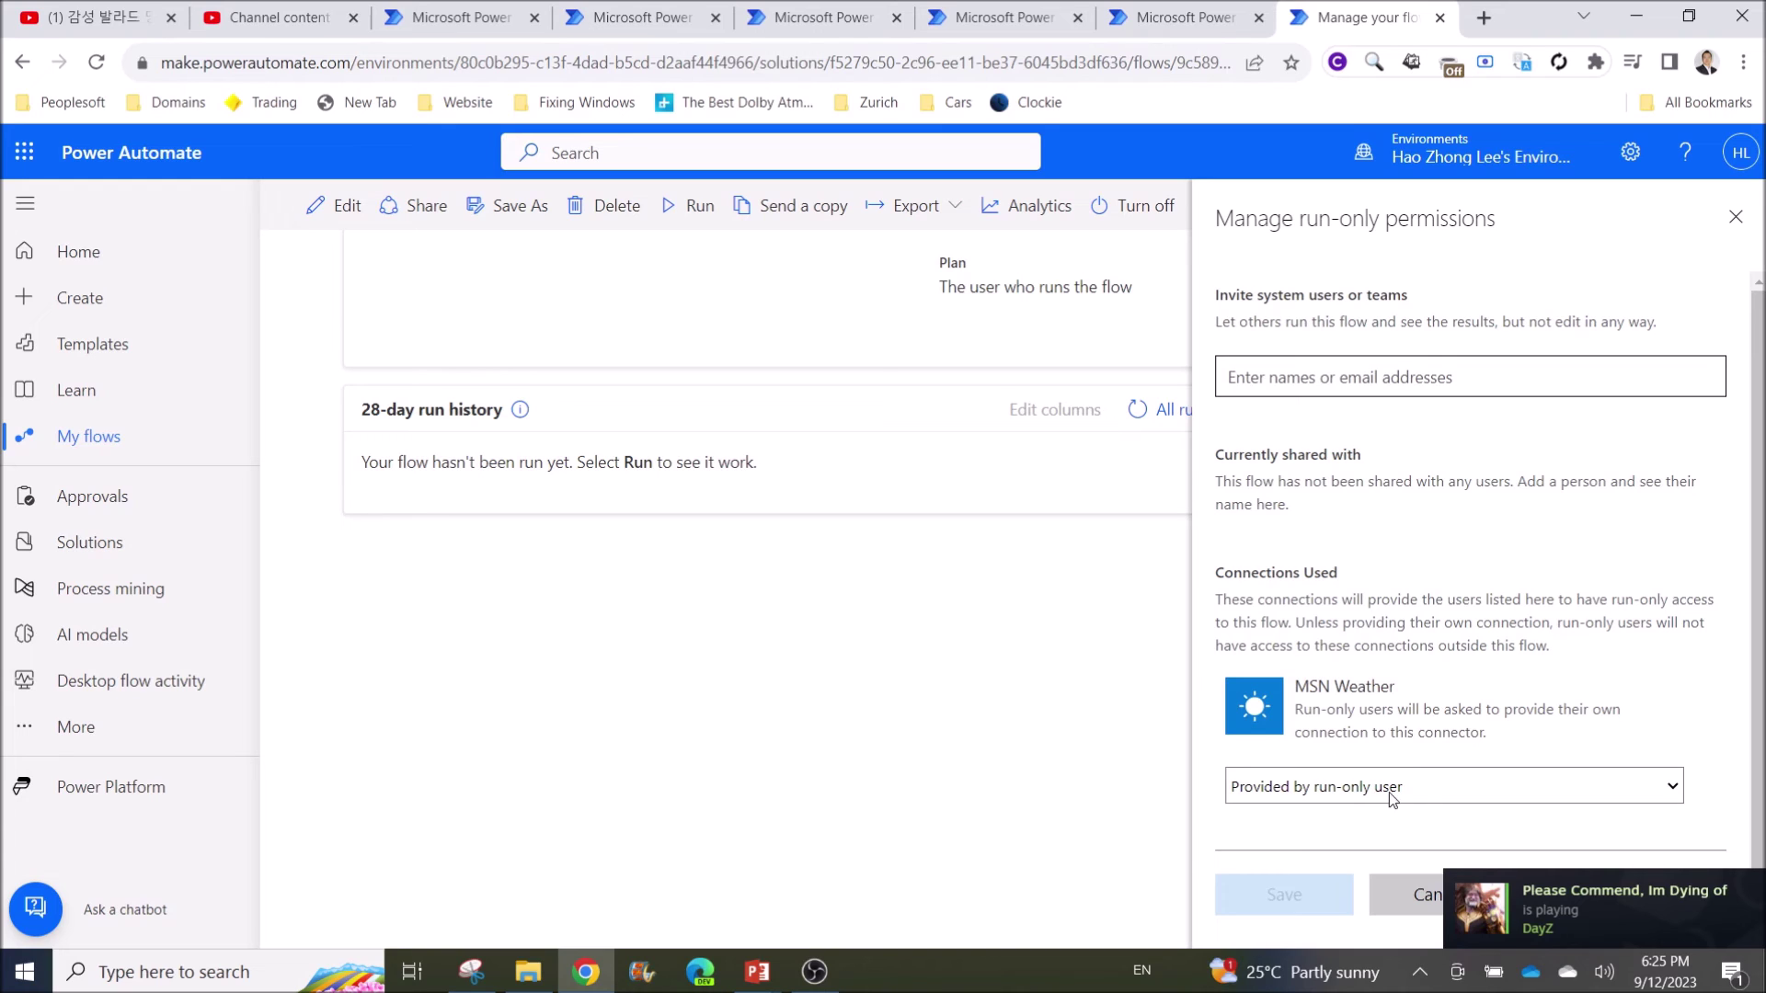
{"action": "left_click", "coordinate": [1428, 801]}
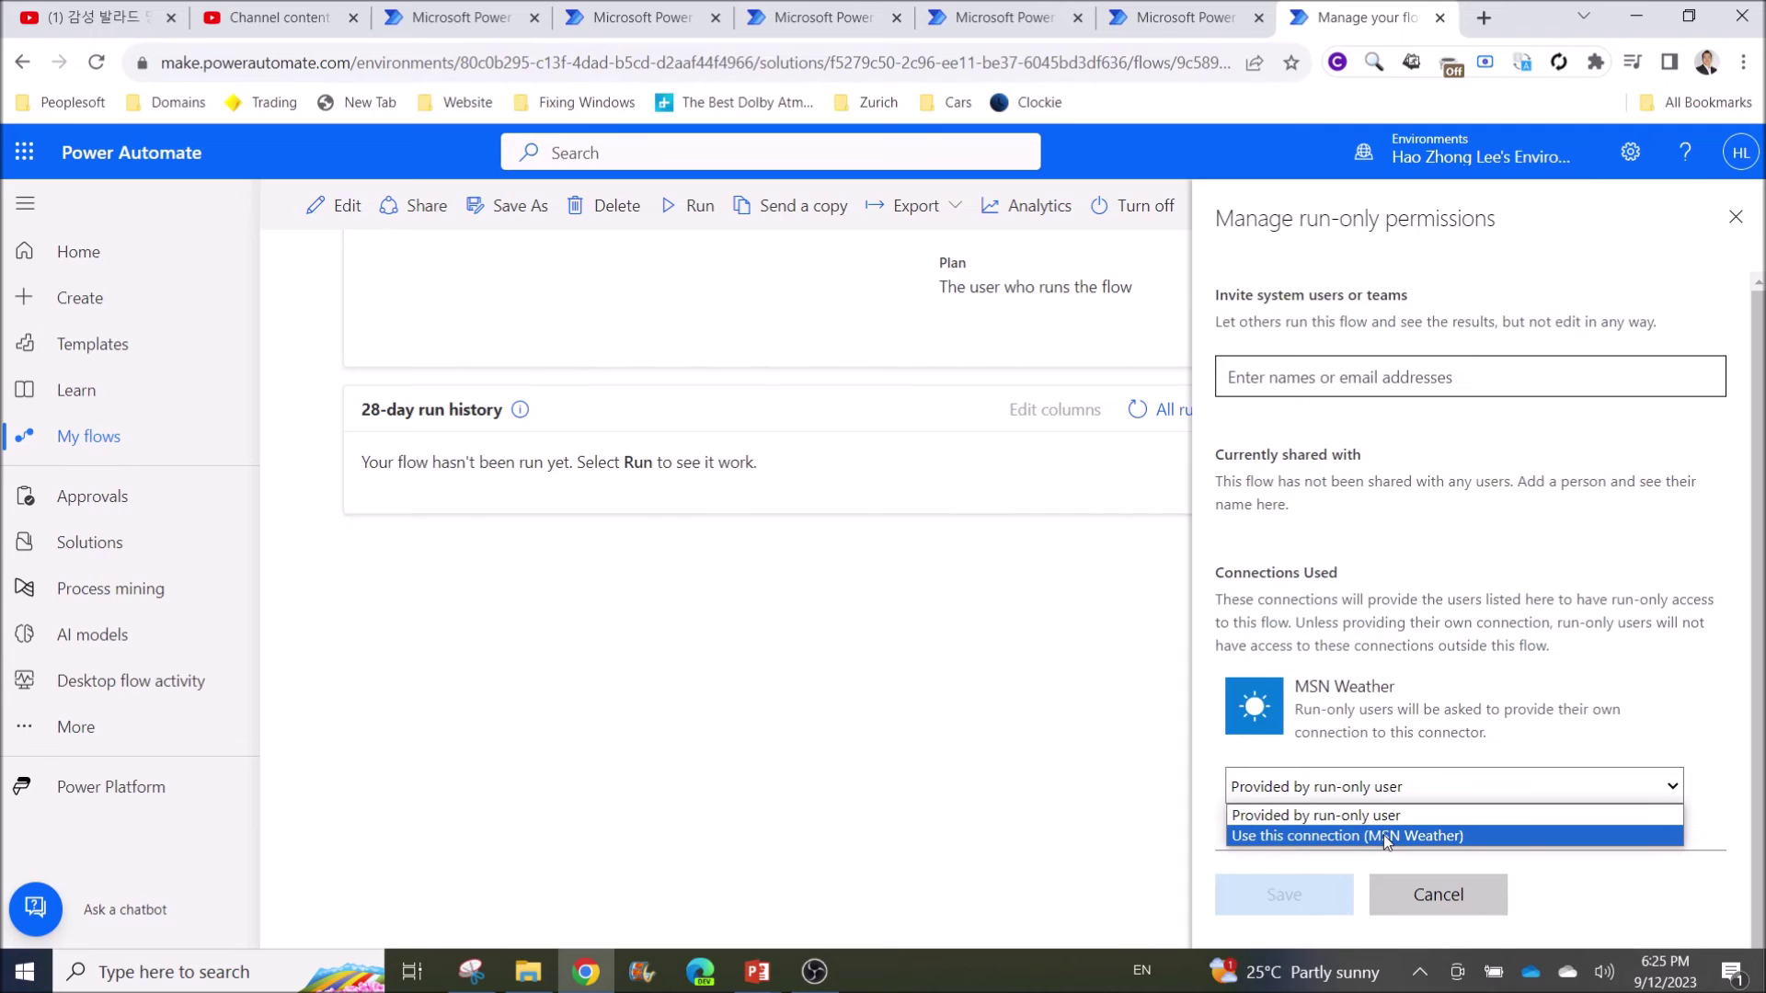
{"action": "left_click", "coordinate": [1383, 835]}
{"action": "left_click", "coordinate": [1019, 580]}
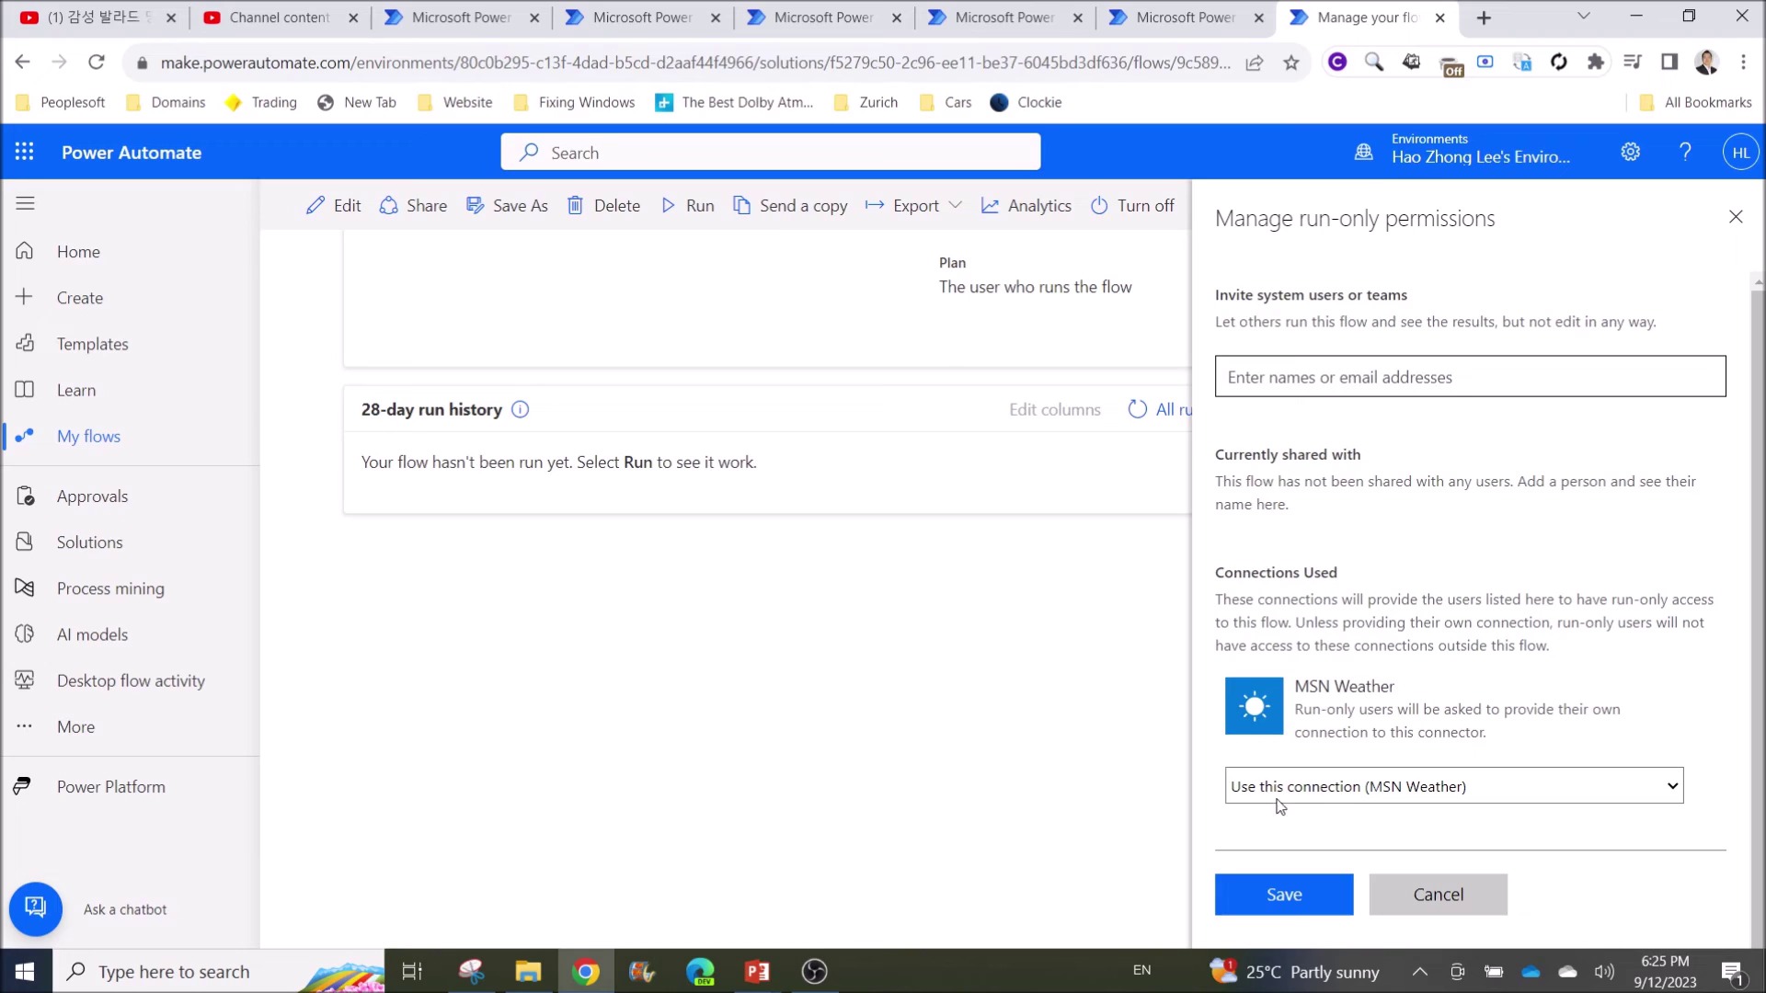
Keep the existing MSN Weather connection, save the run-only permissions, and return to Solutions
{"action": "left_click", "coordinate": [1407, 787]}
{"action": "left_click", "coordinate": [1407, 787]}
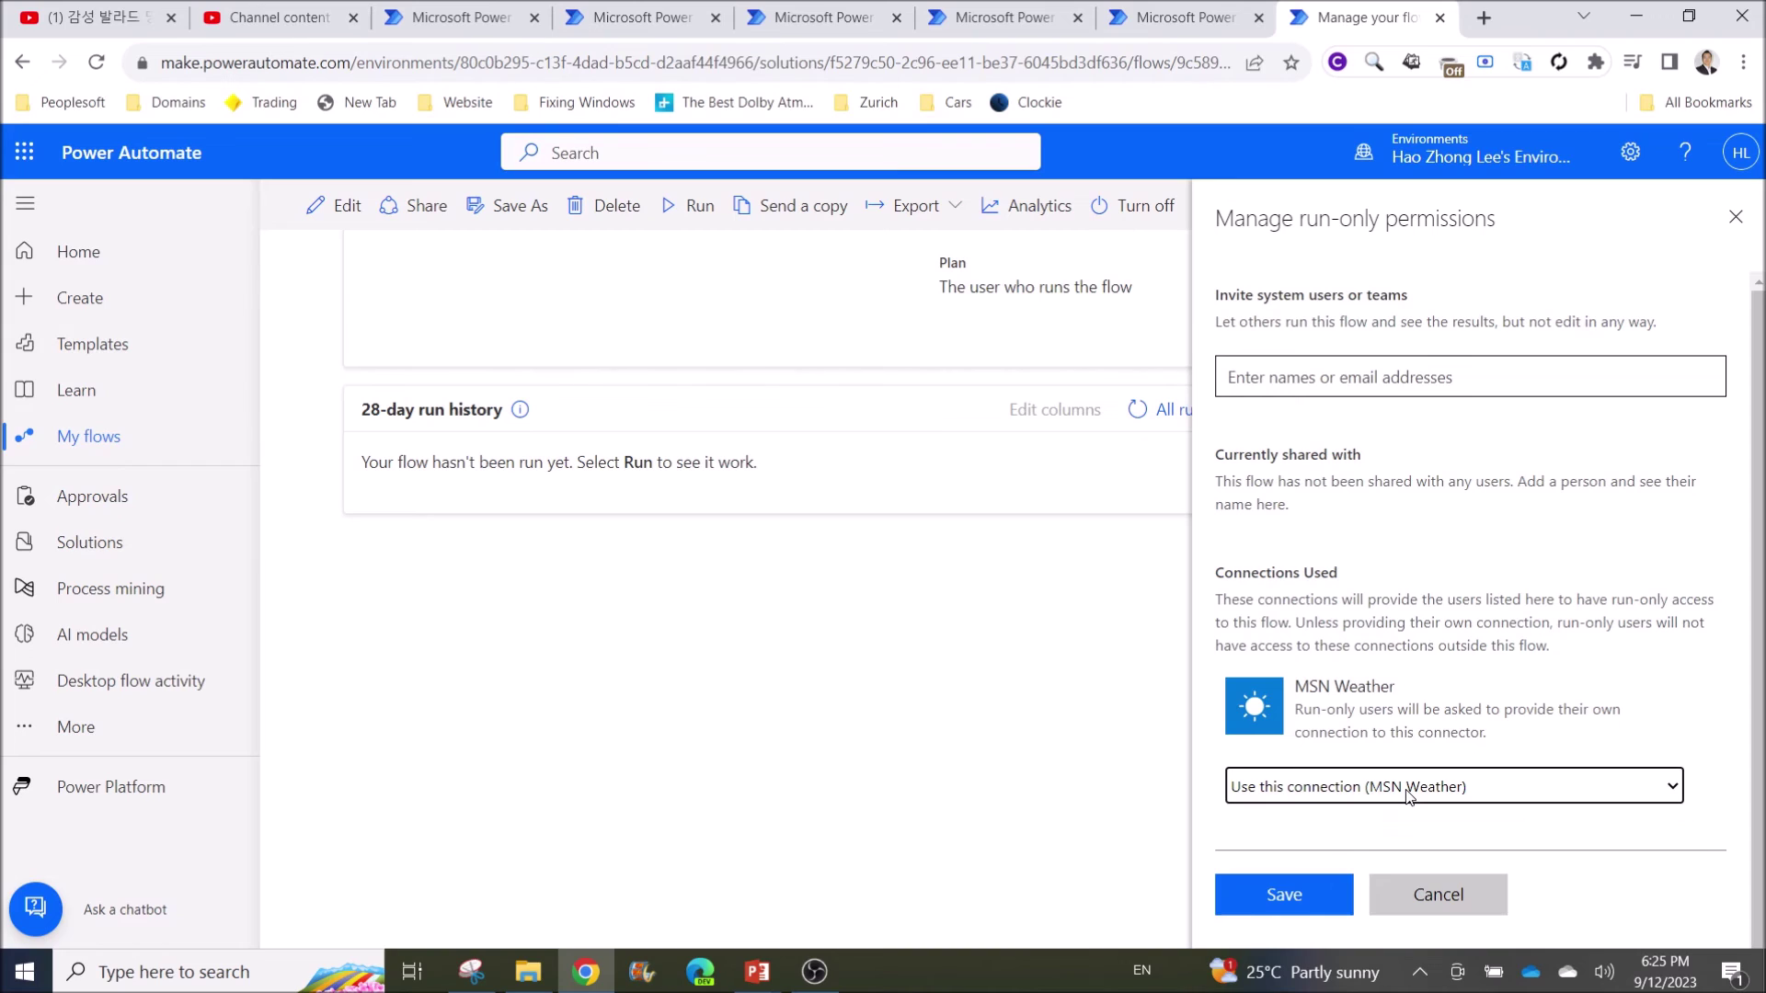
{"action": "left_click", "coordinate": [1407, 797]}
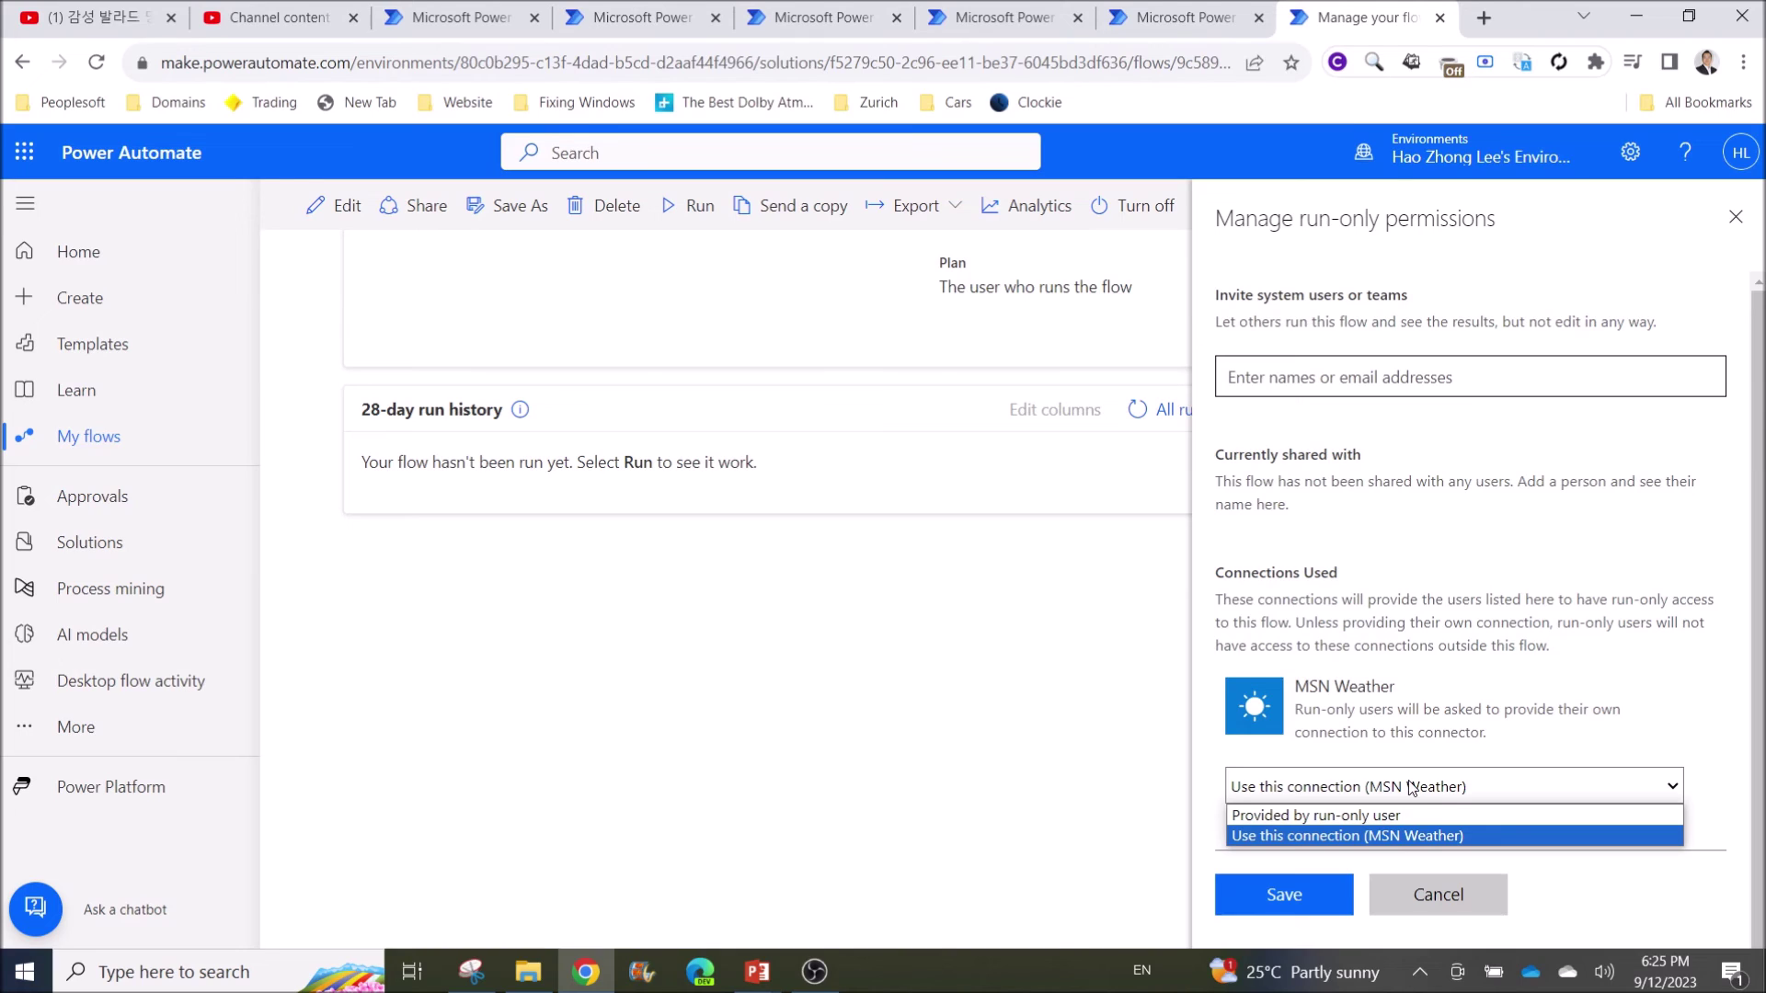
{"action": "left_click", "coordinate": [1412, 788]}
{"action": "left_click", "coordinate": [1286, 896]}
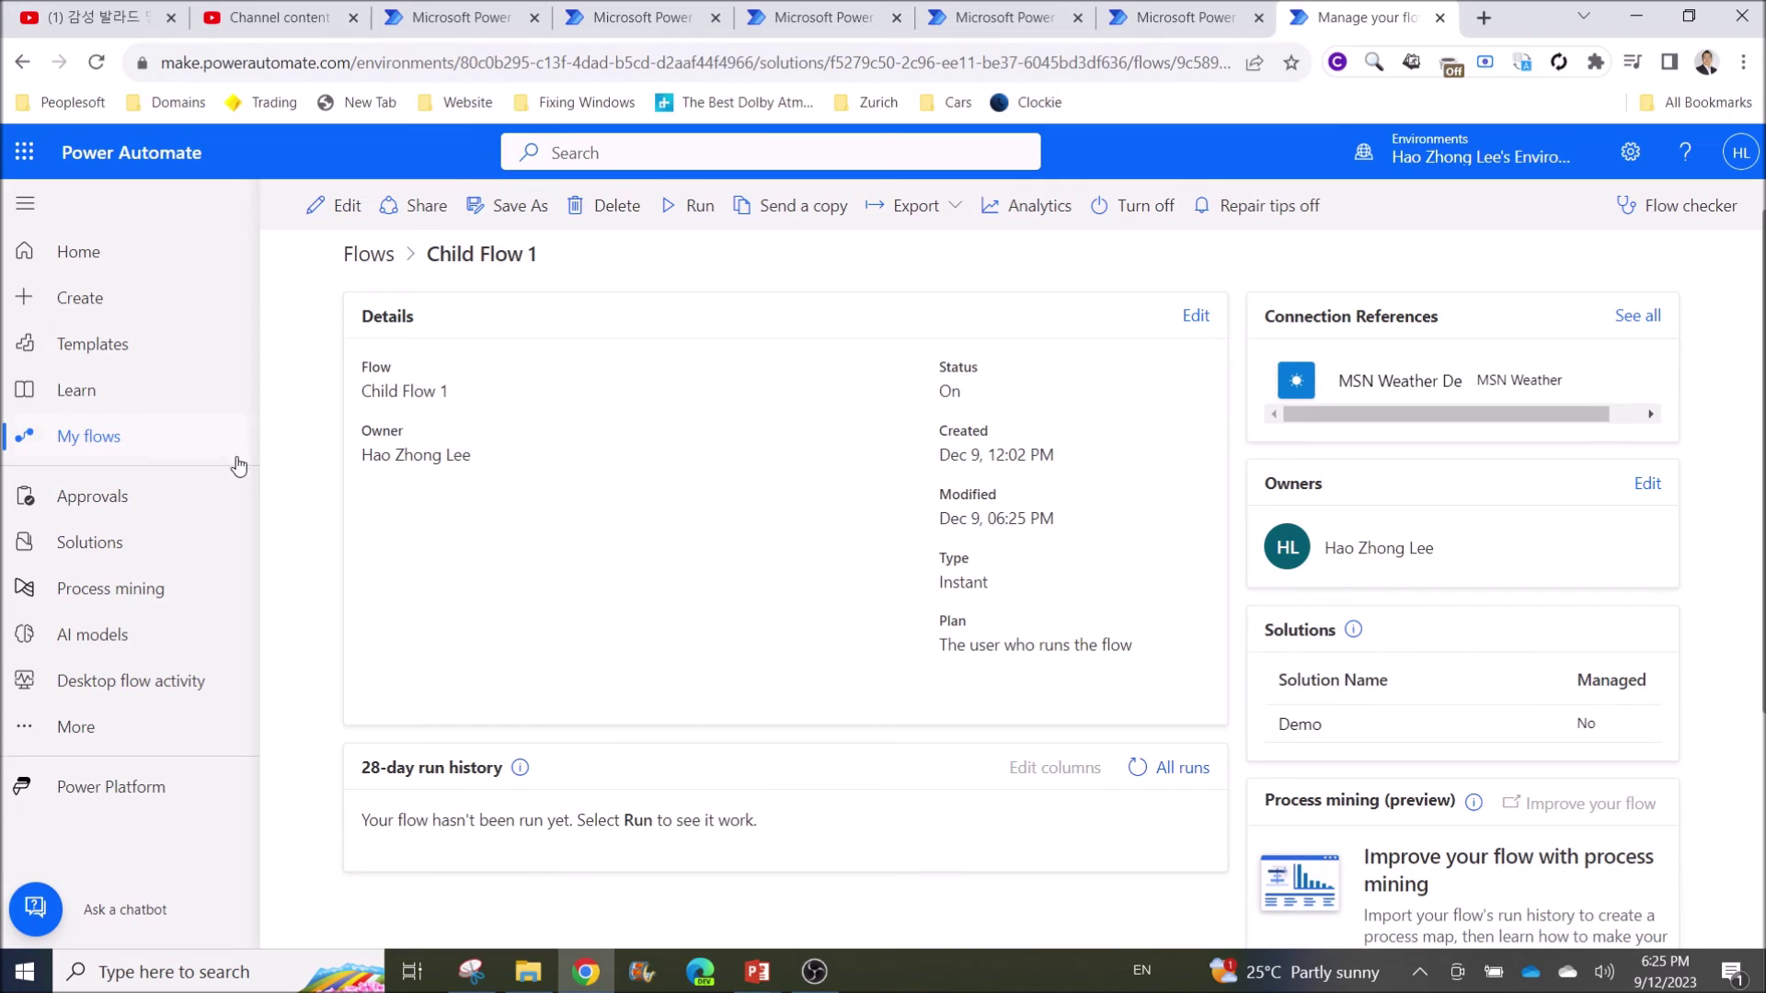
{"action": "left_click", "coordinate": [70, 547]}
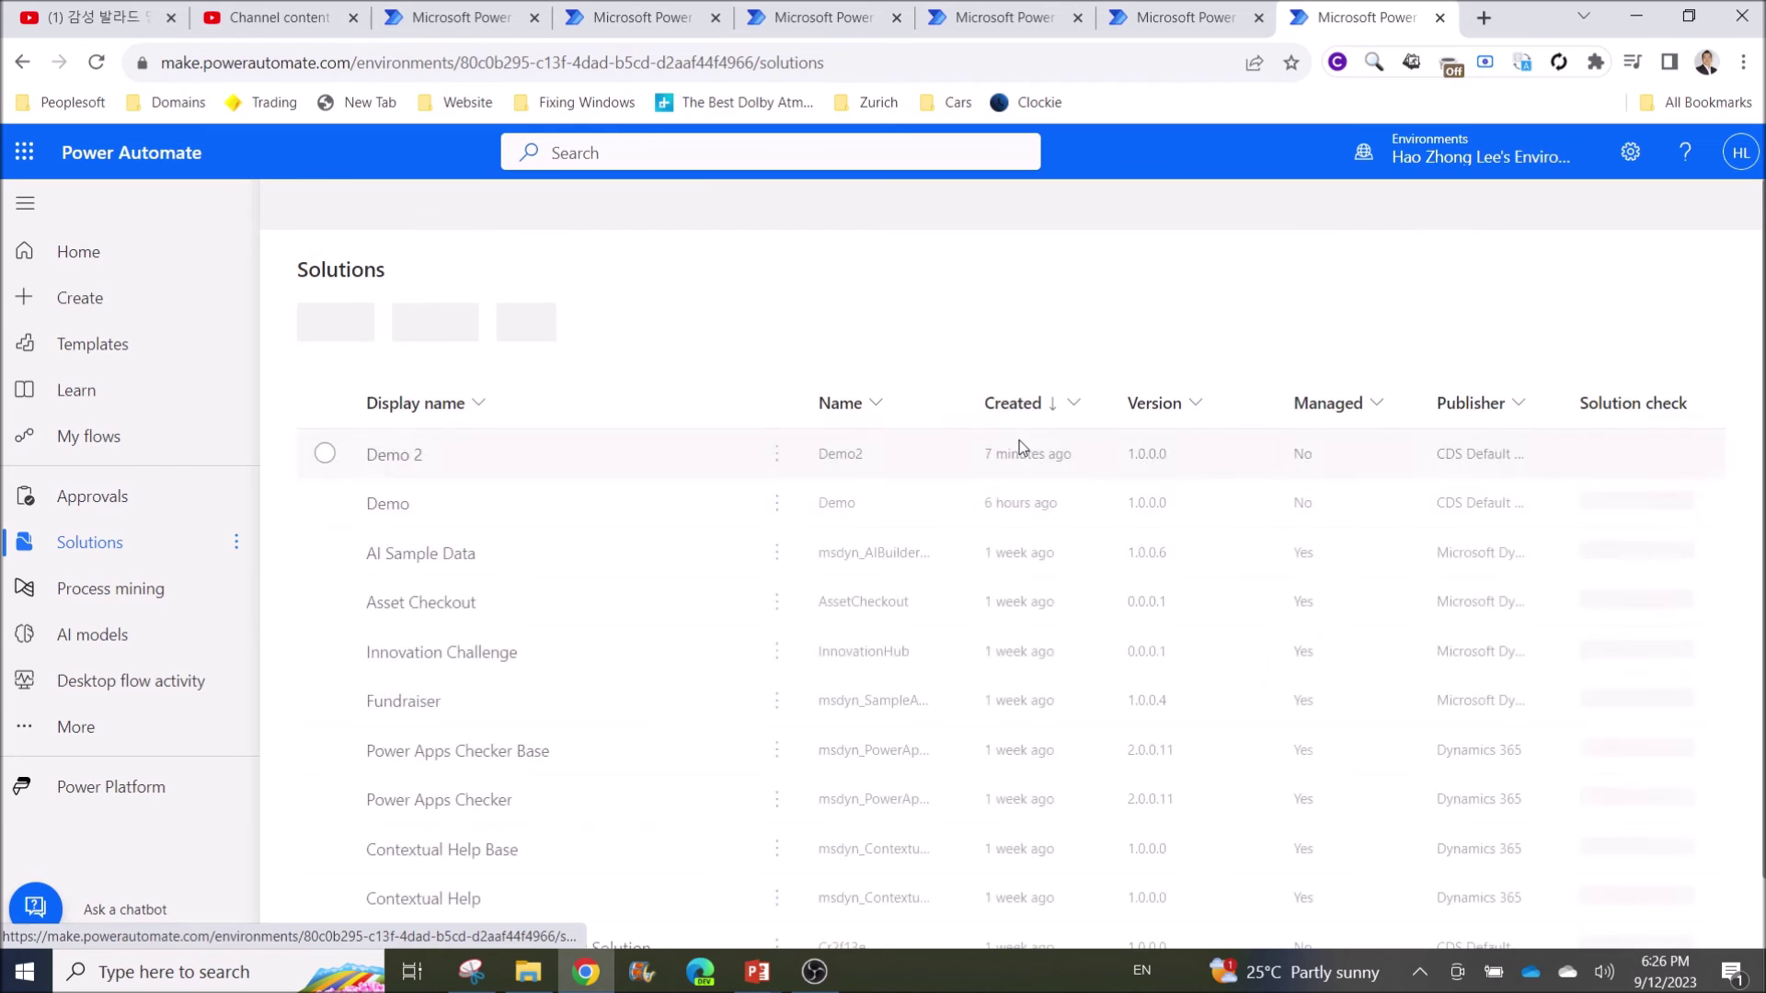
Open Scheduler 2 from the Demo solution in the flow editor
{"action": "left_click", "coordinate": [375, 508]}
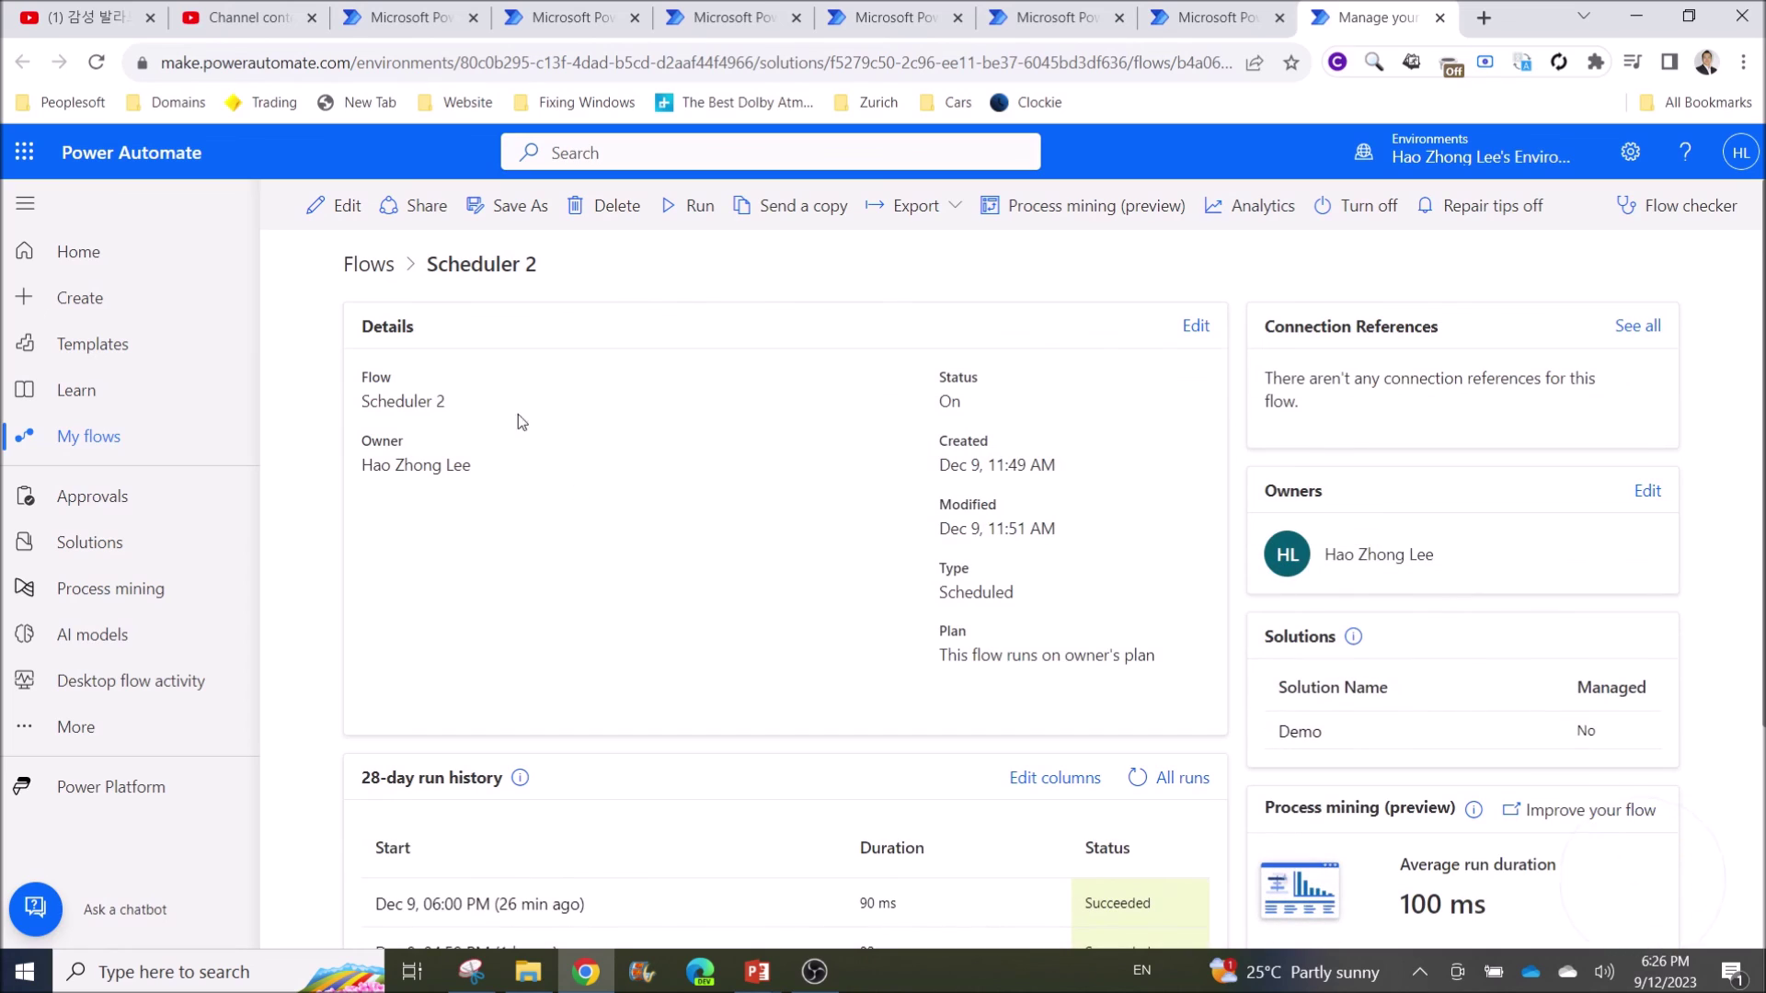
{"action": "left_click", "coordinate": [348, 217]}
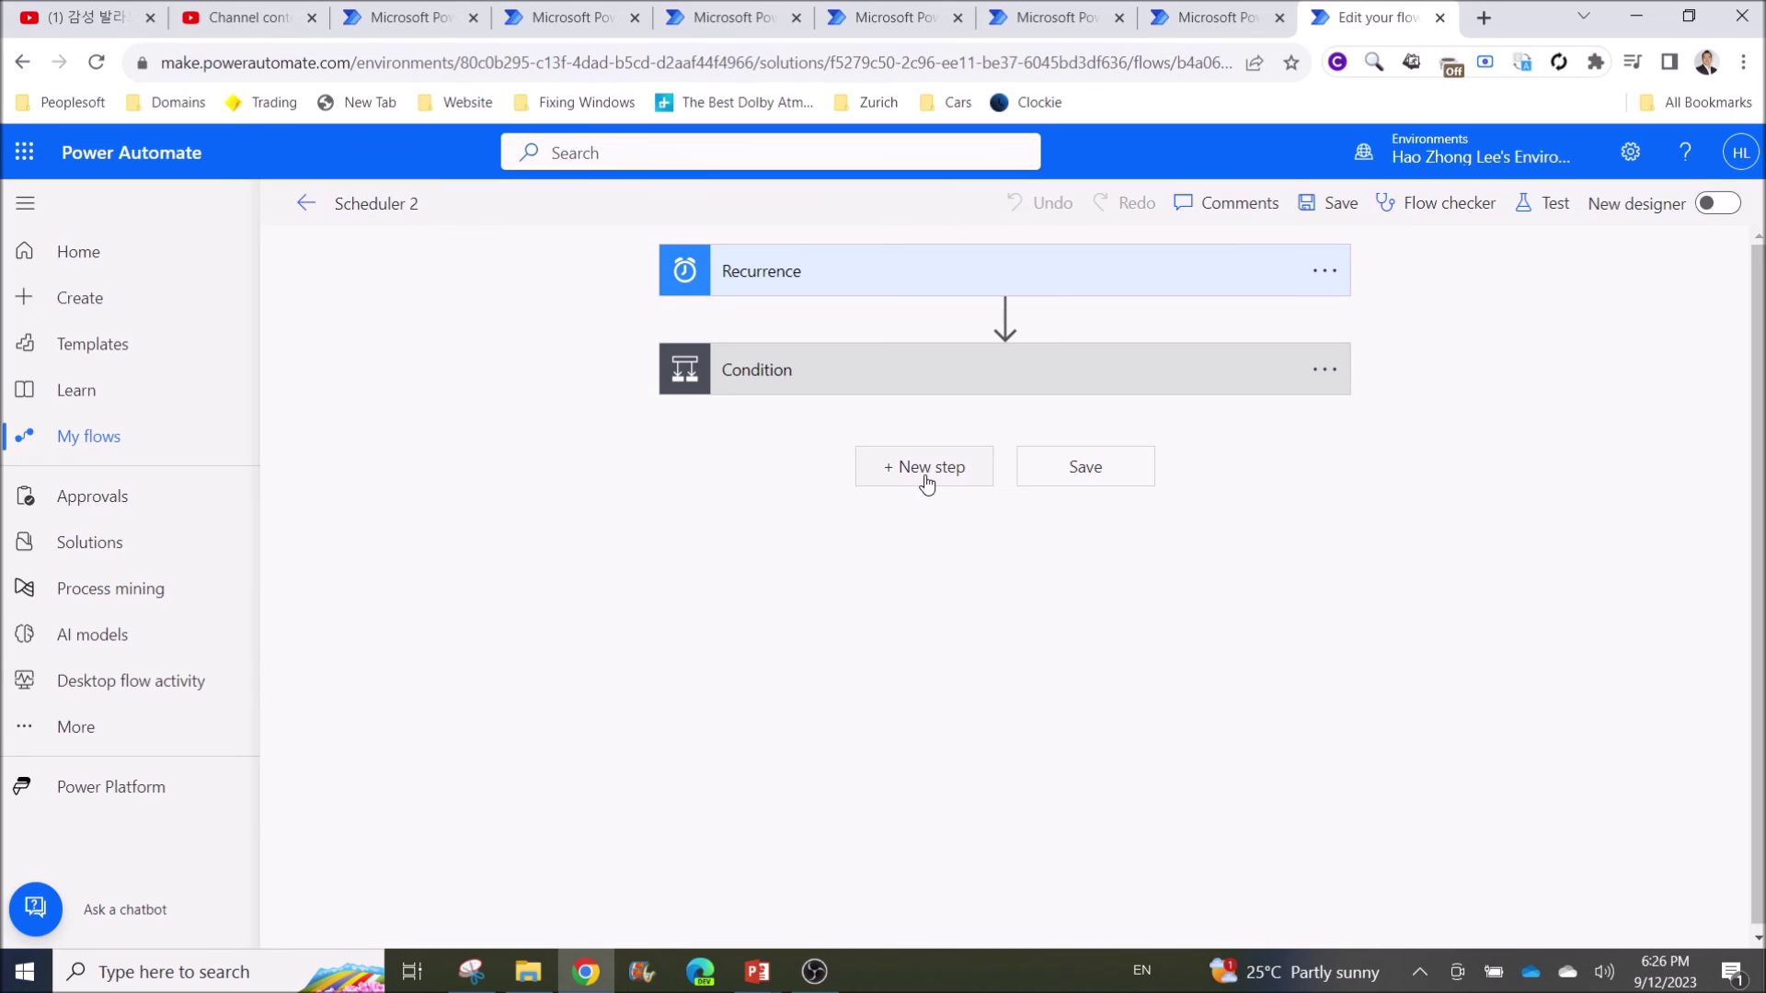
Add a Run a Child Flow action after Condition that calls Child Flow 1
{"action": "left_click", "coordinate": [918, 478]}
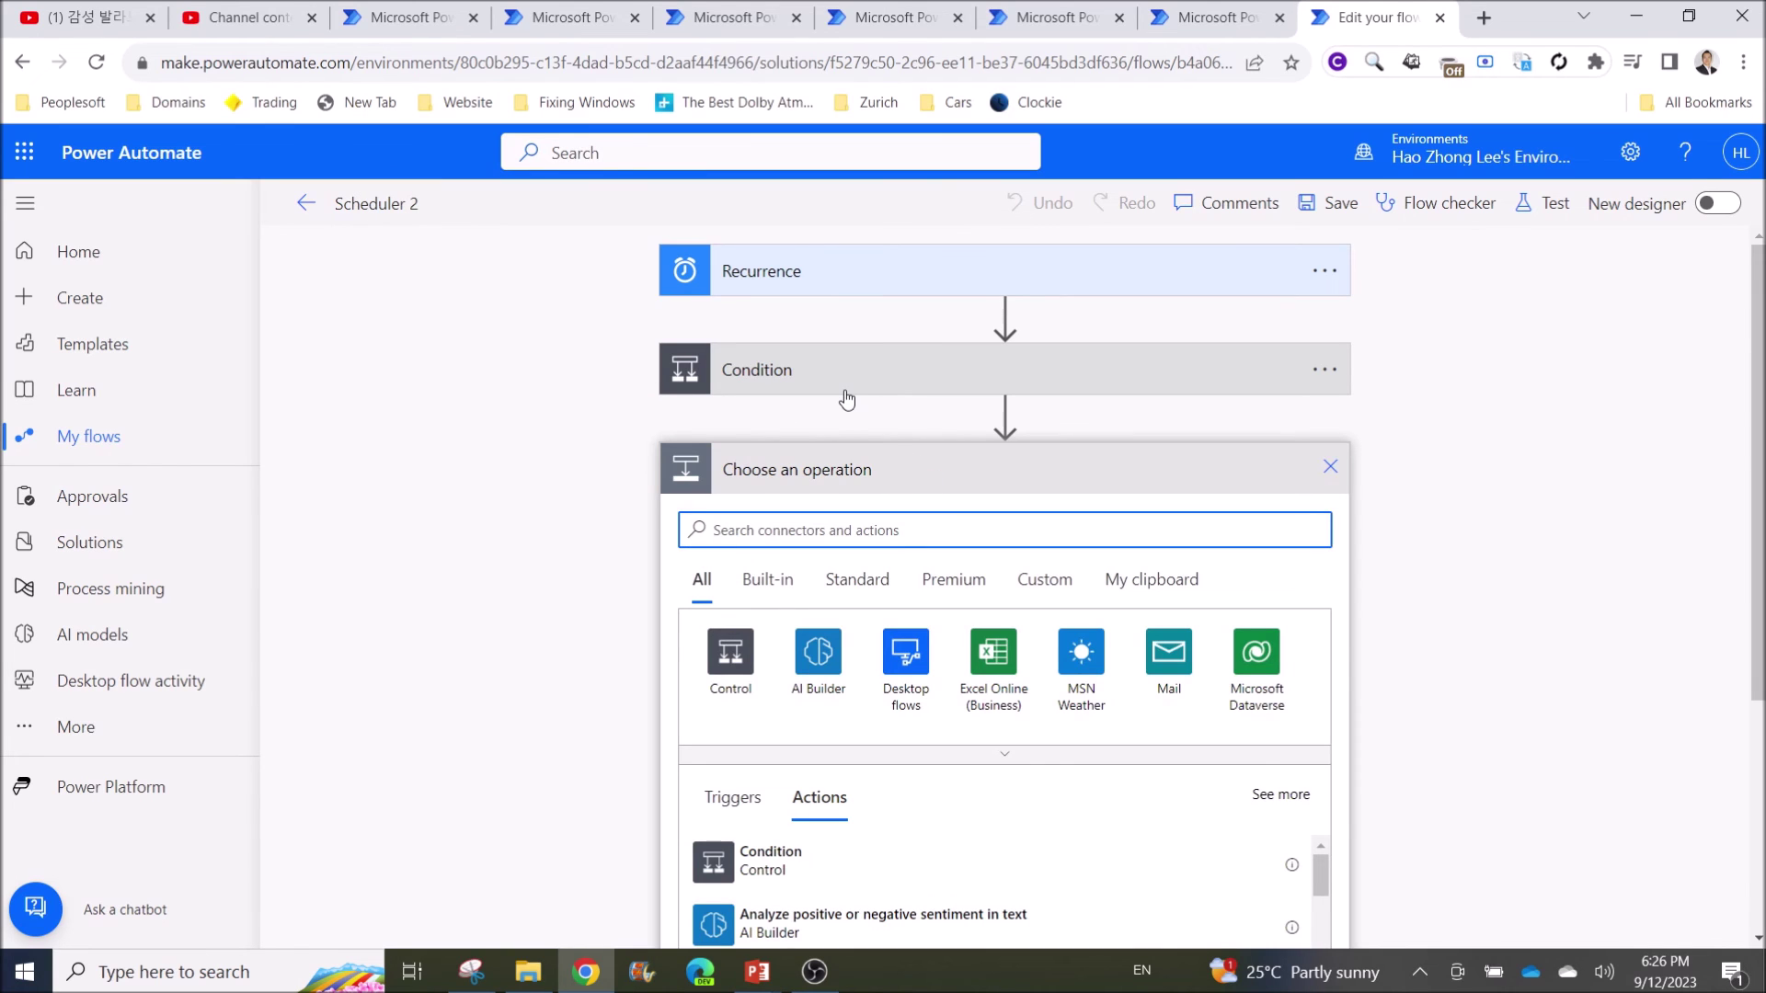
{"action": "type", "text": "child flow"}
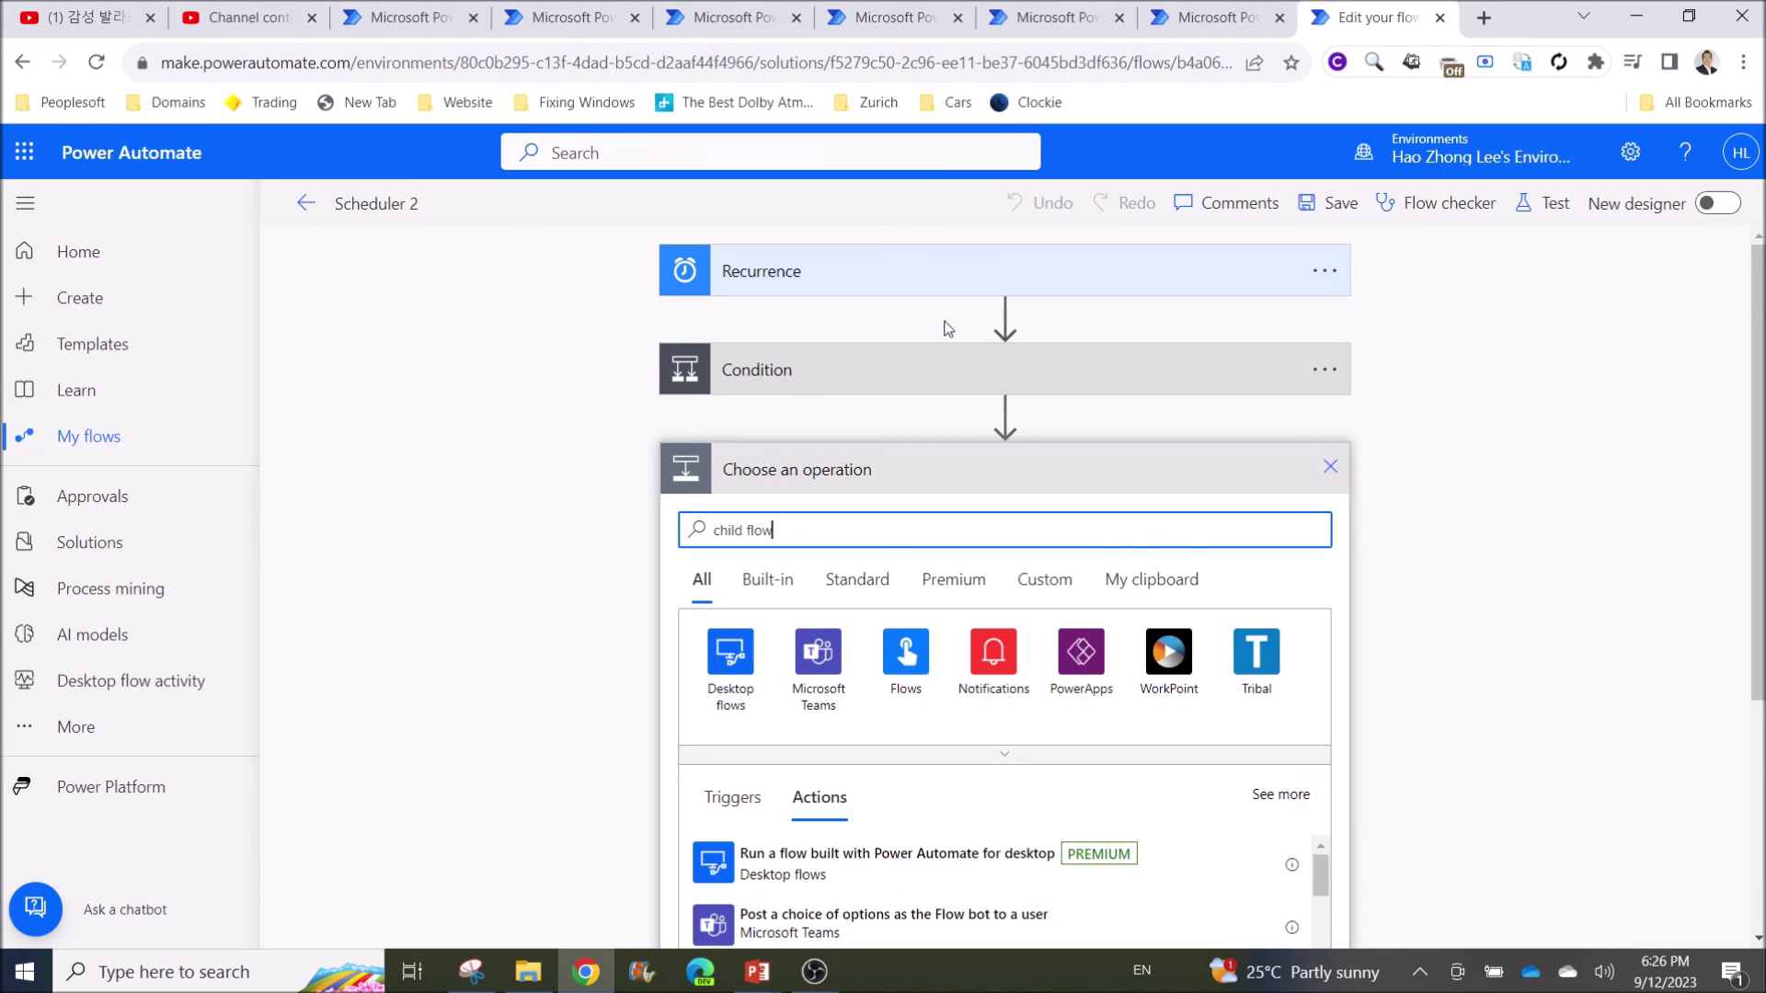
{"action": "scroll", "coordinate": [948, 328], "scroll_direction": "down", "scroll_amount": 1}
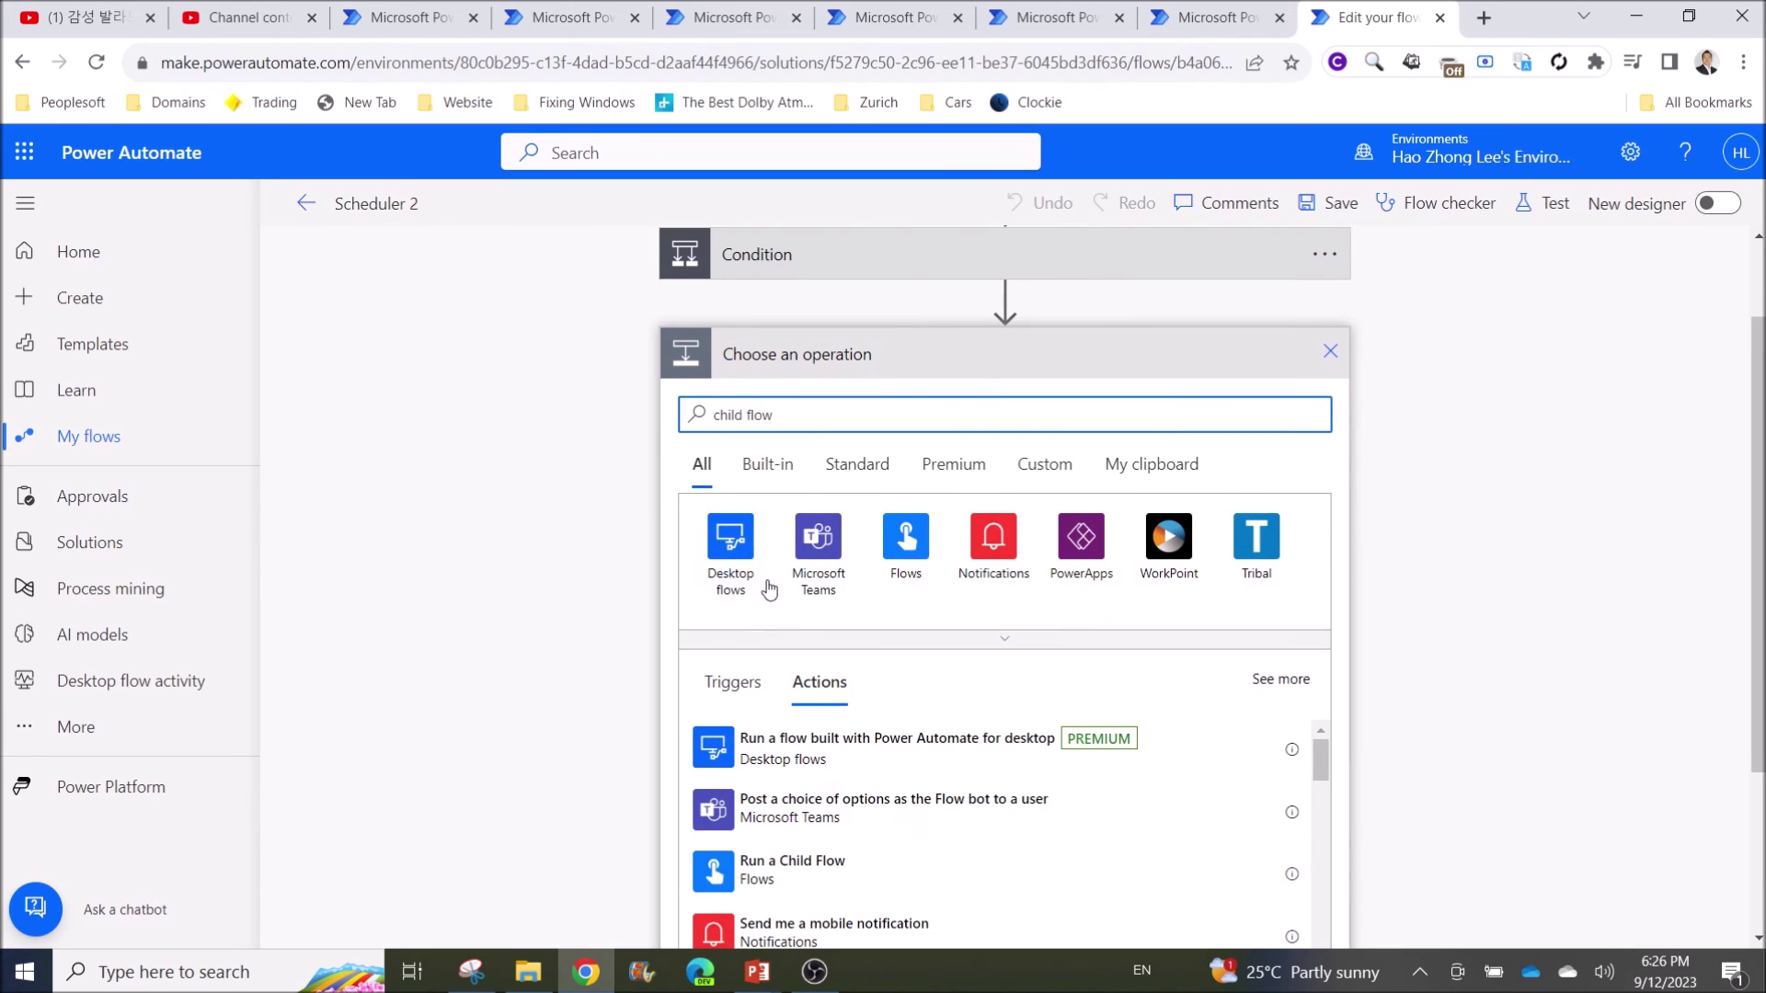
{"action": "left_click", "coordinate": [812, 872]}
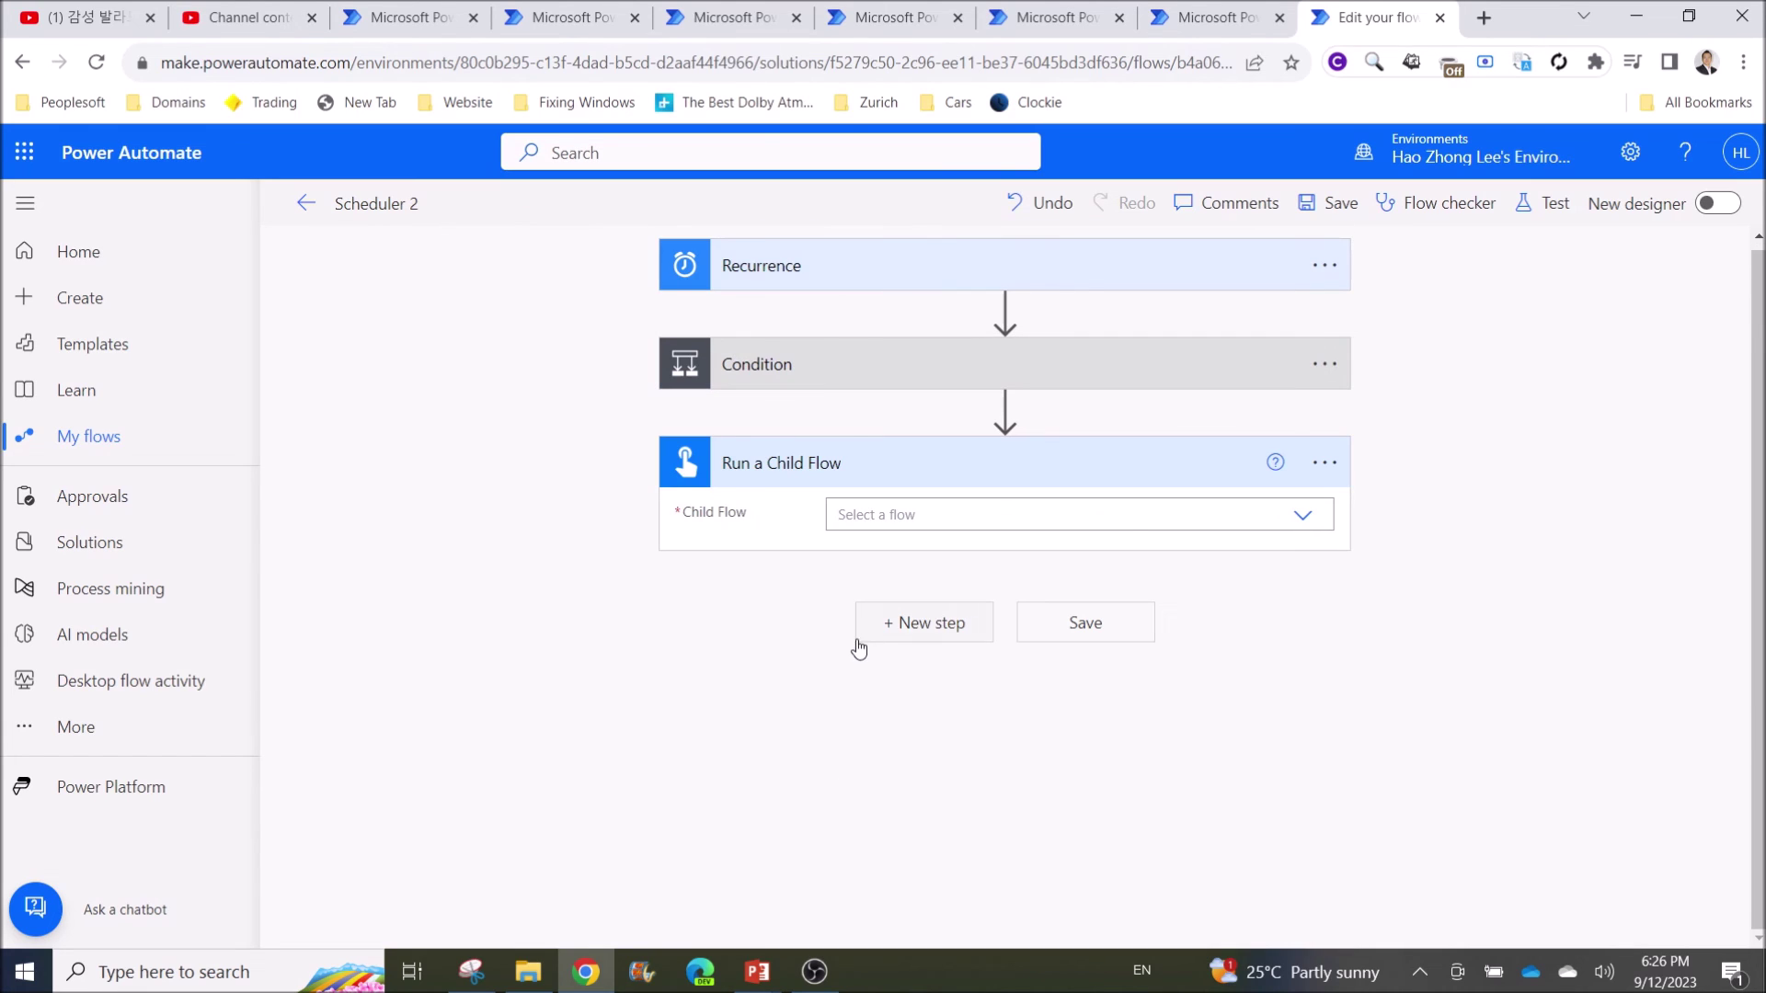
{"action": "left_click", "coordinate": [1304, 516]}
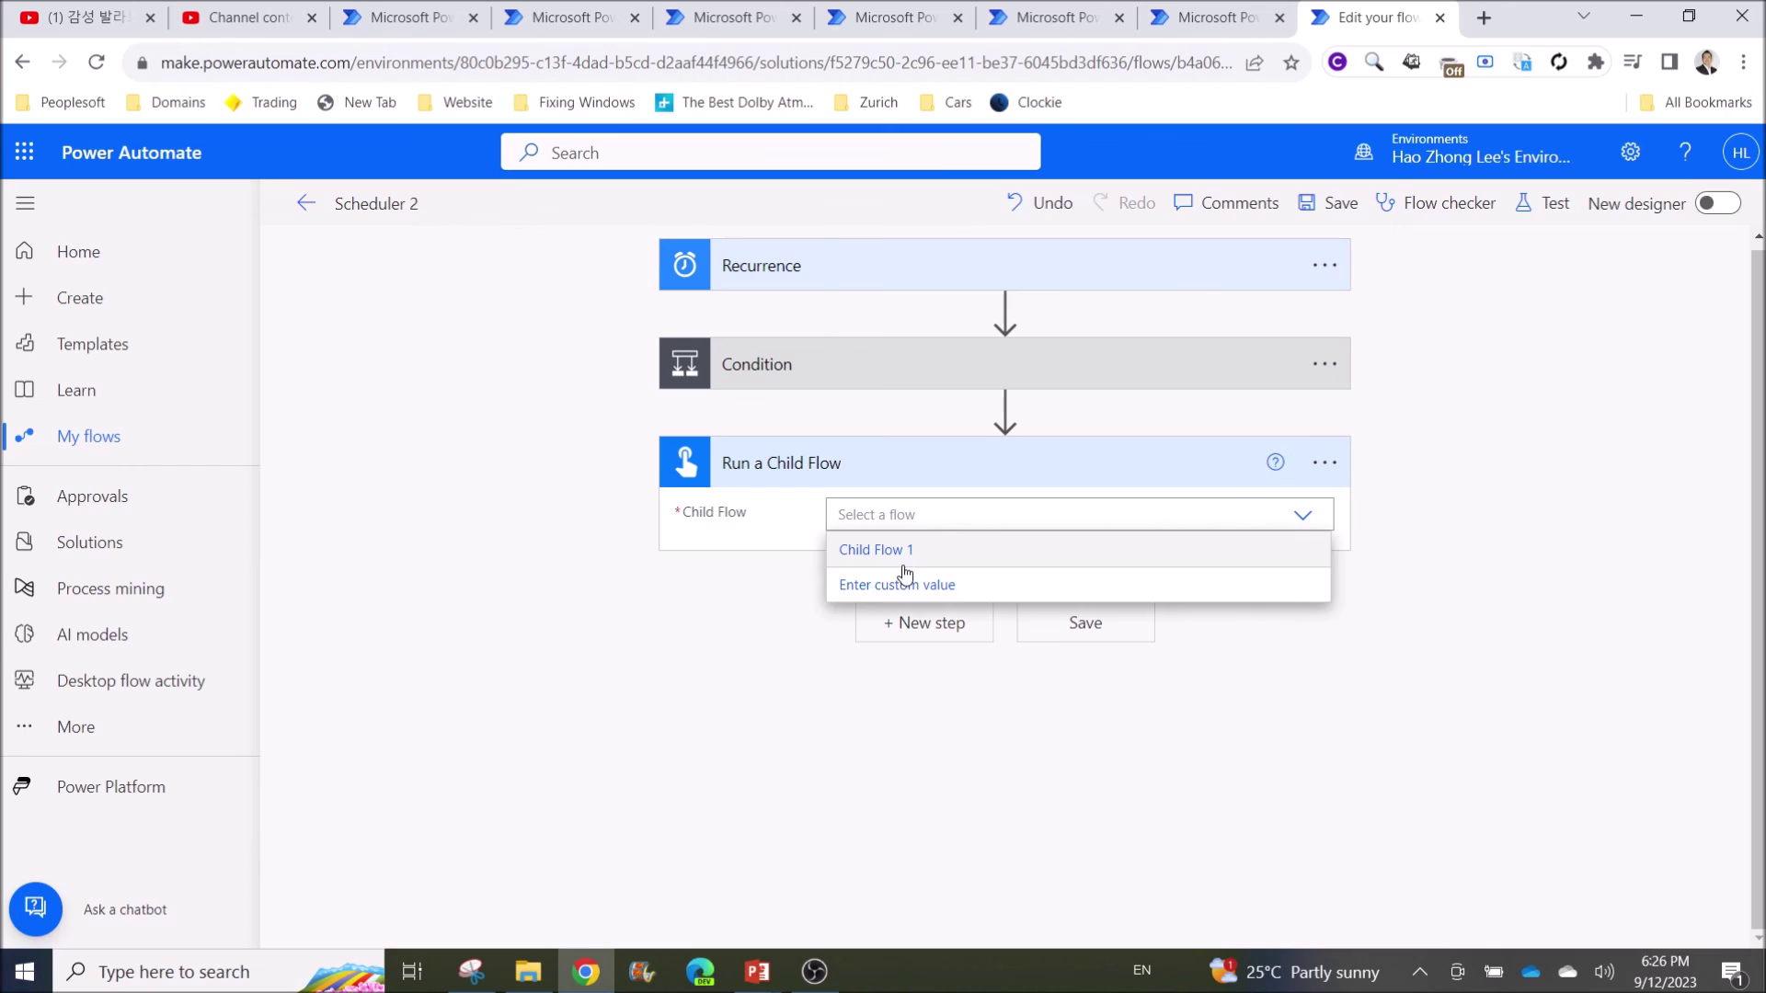
{"action": "left_click", "coordinate": [875, 552]}
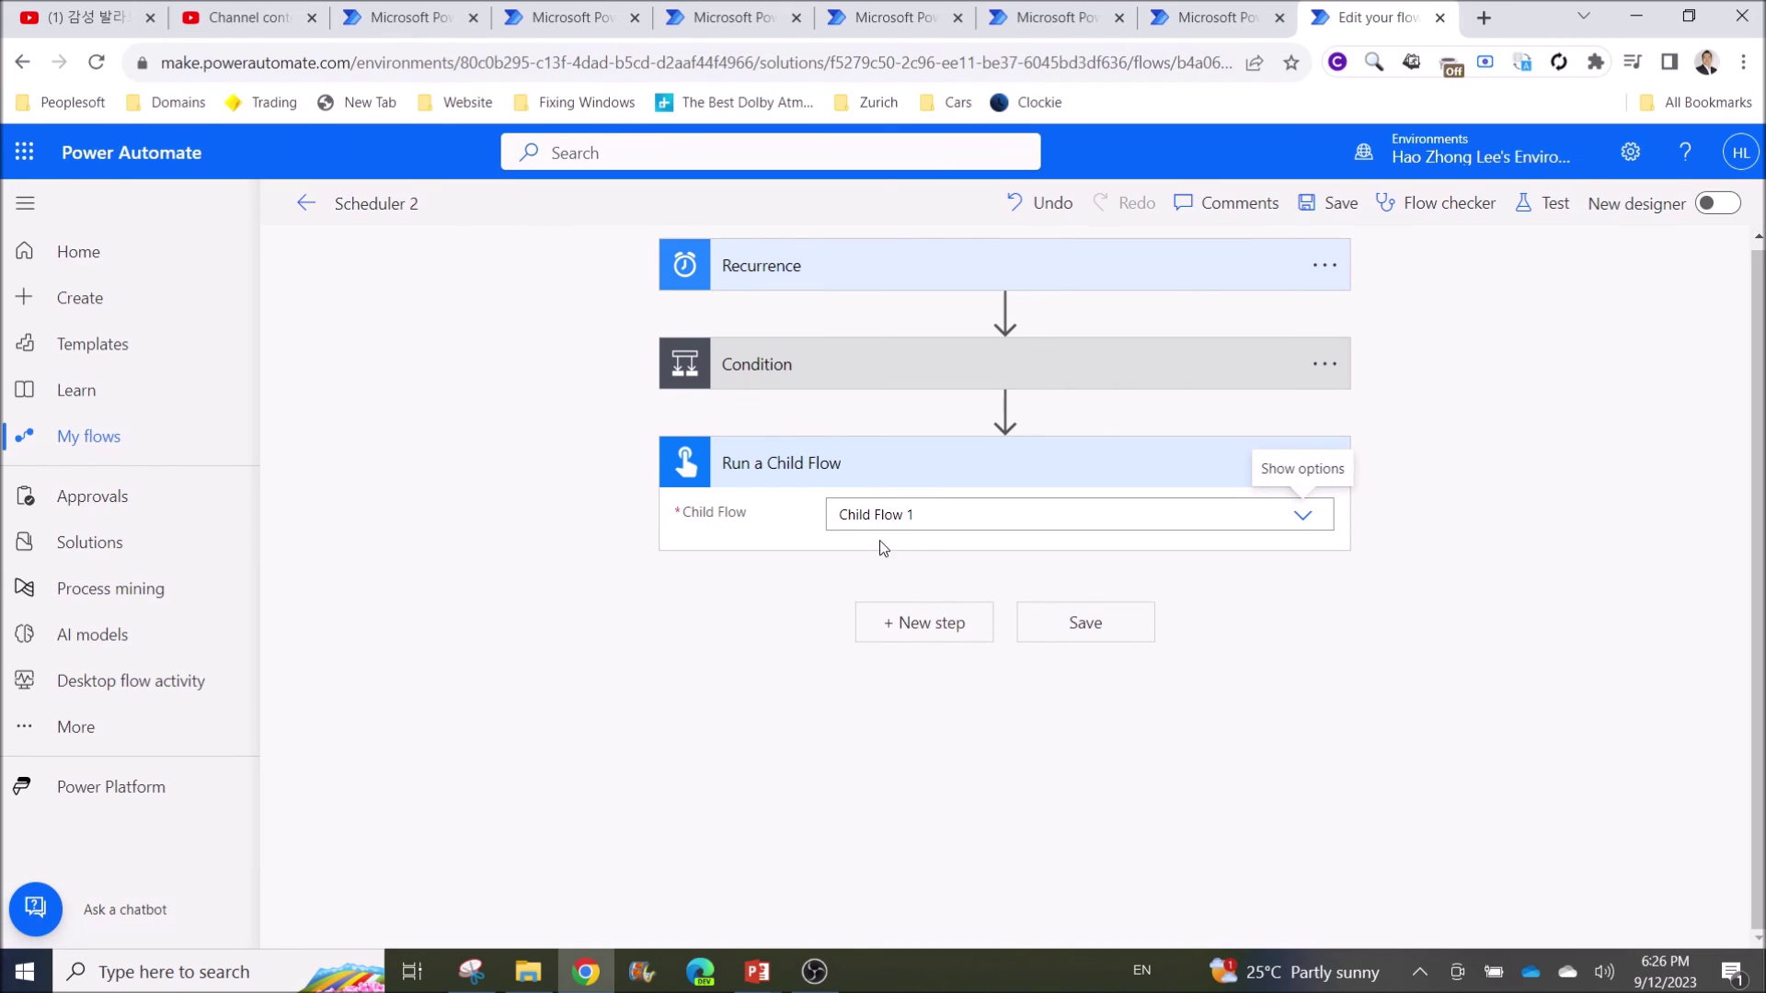
Pass Maker Poral Url as the E-mail input and confirm the Flow checker shows no errors
{"action": "left_click", "coordinate": [879, 559]}
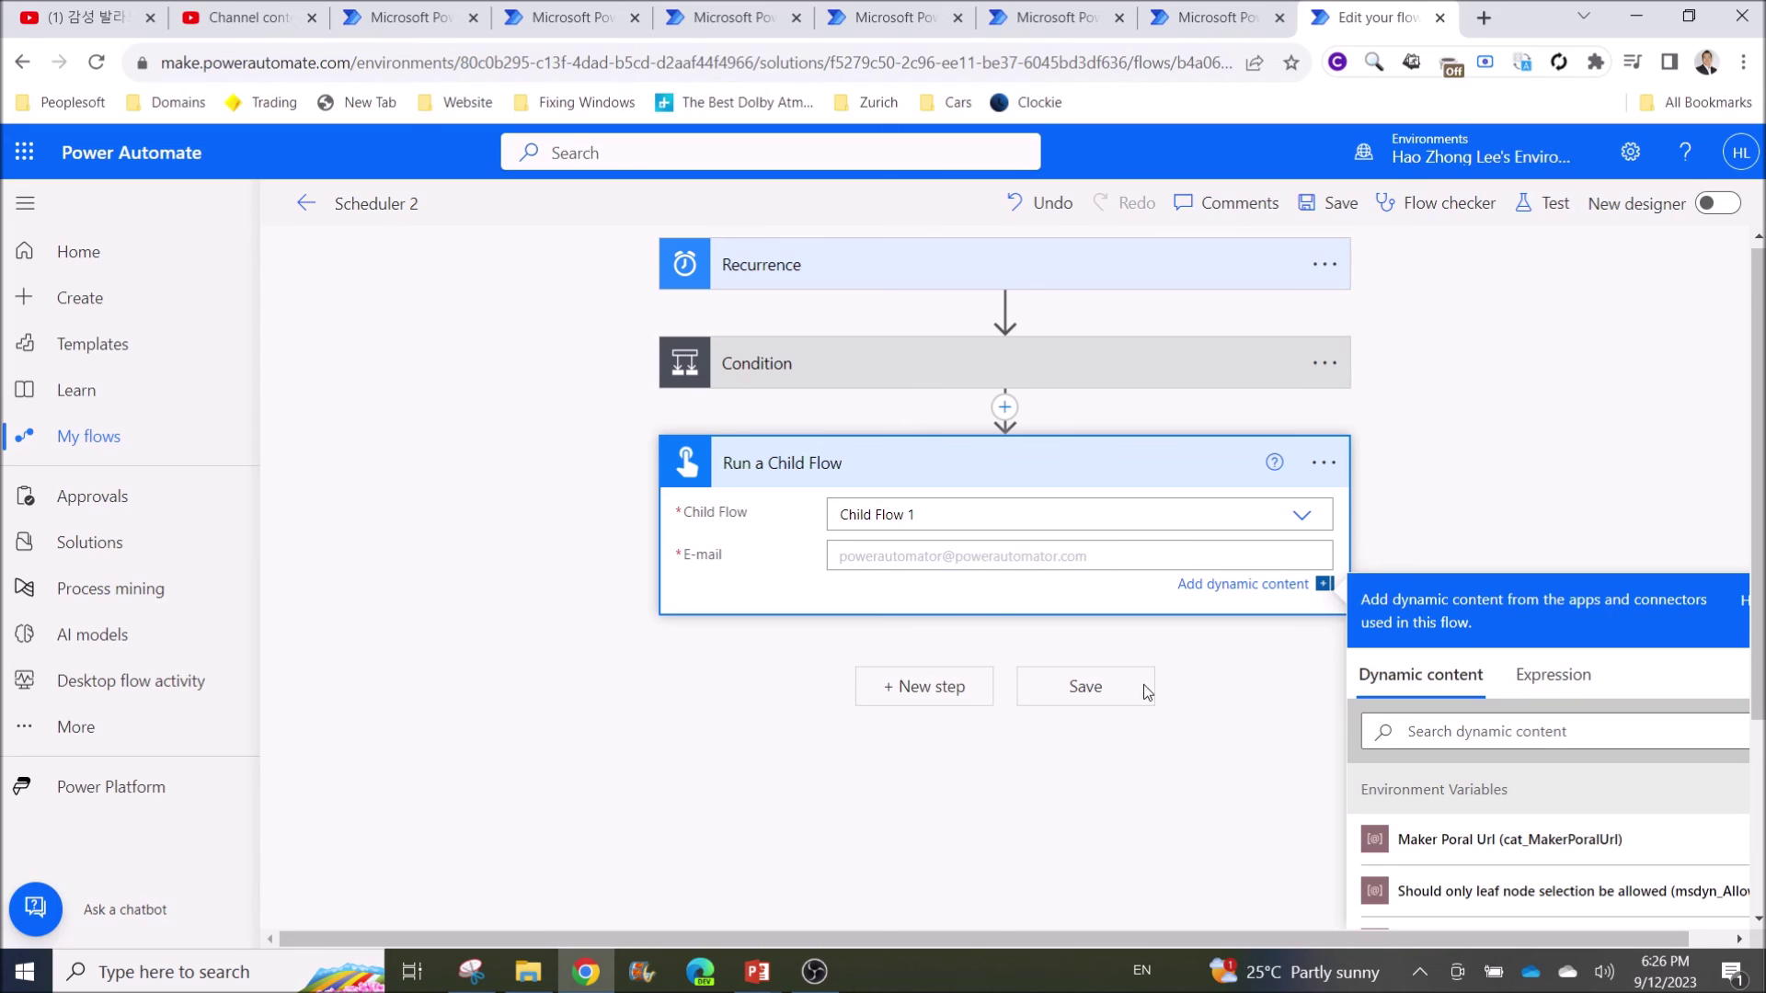
{"action": "left_click", "coordinate": [1495, 848]}
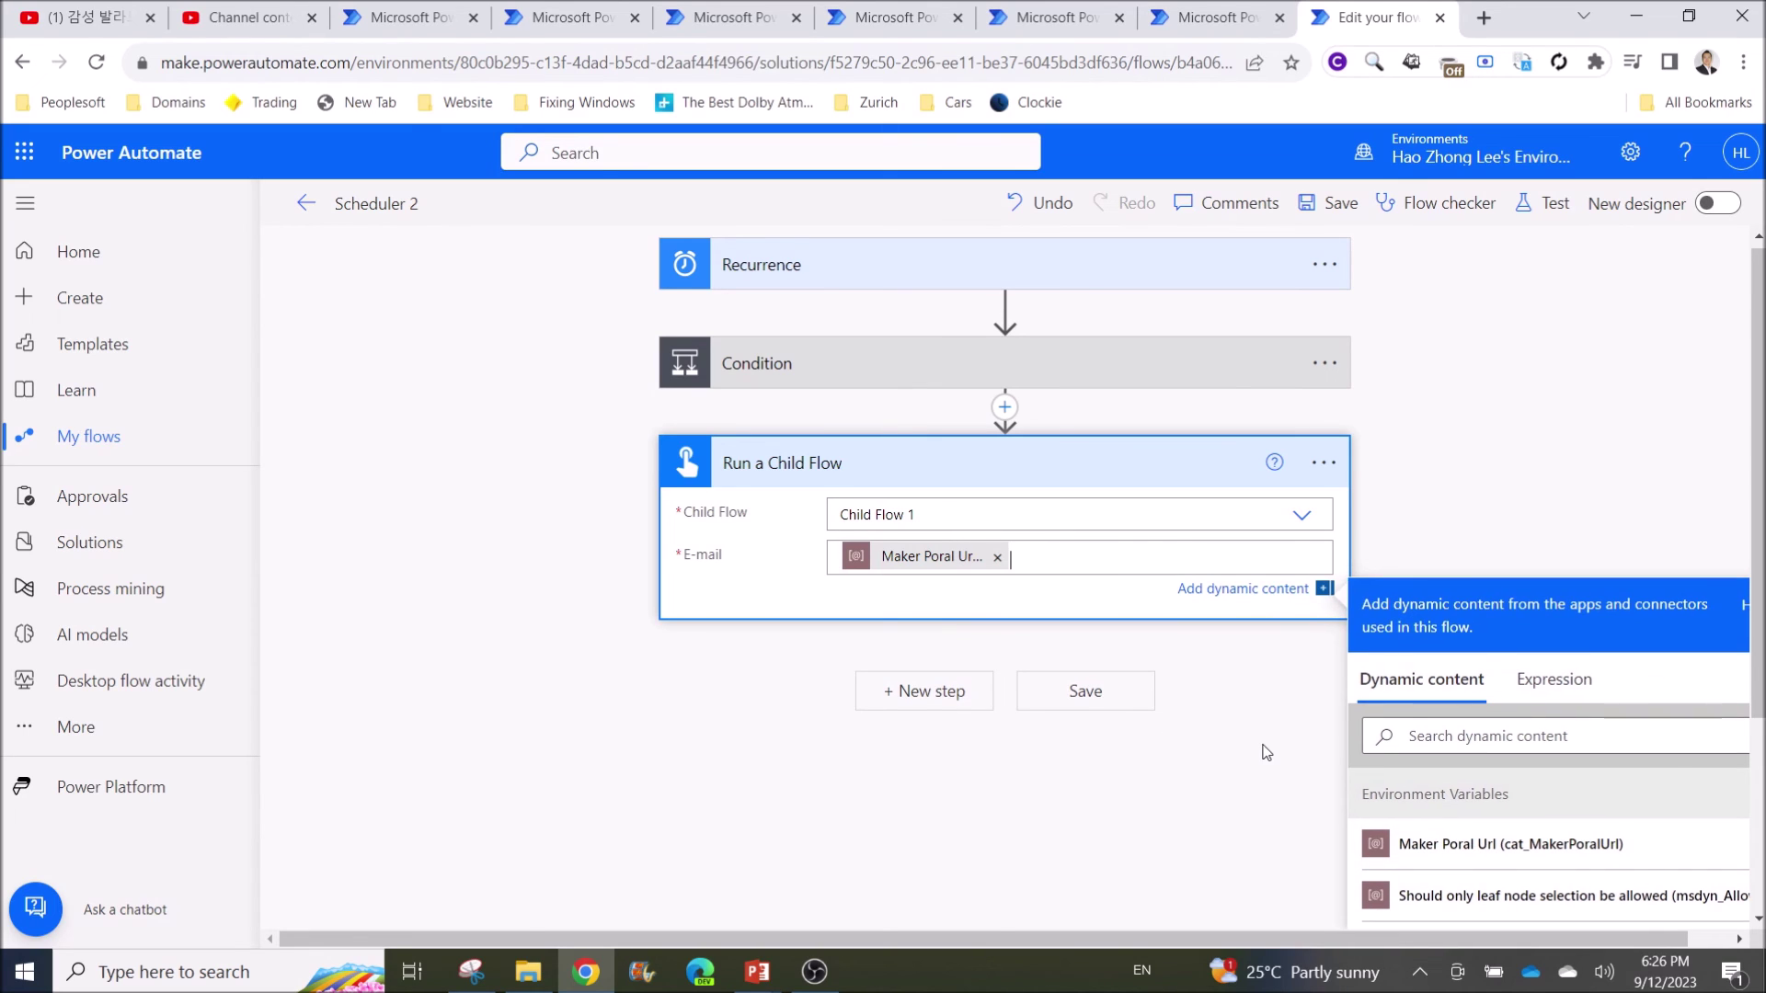
{"action": "left_click", "coordinate": [1286, 678]}
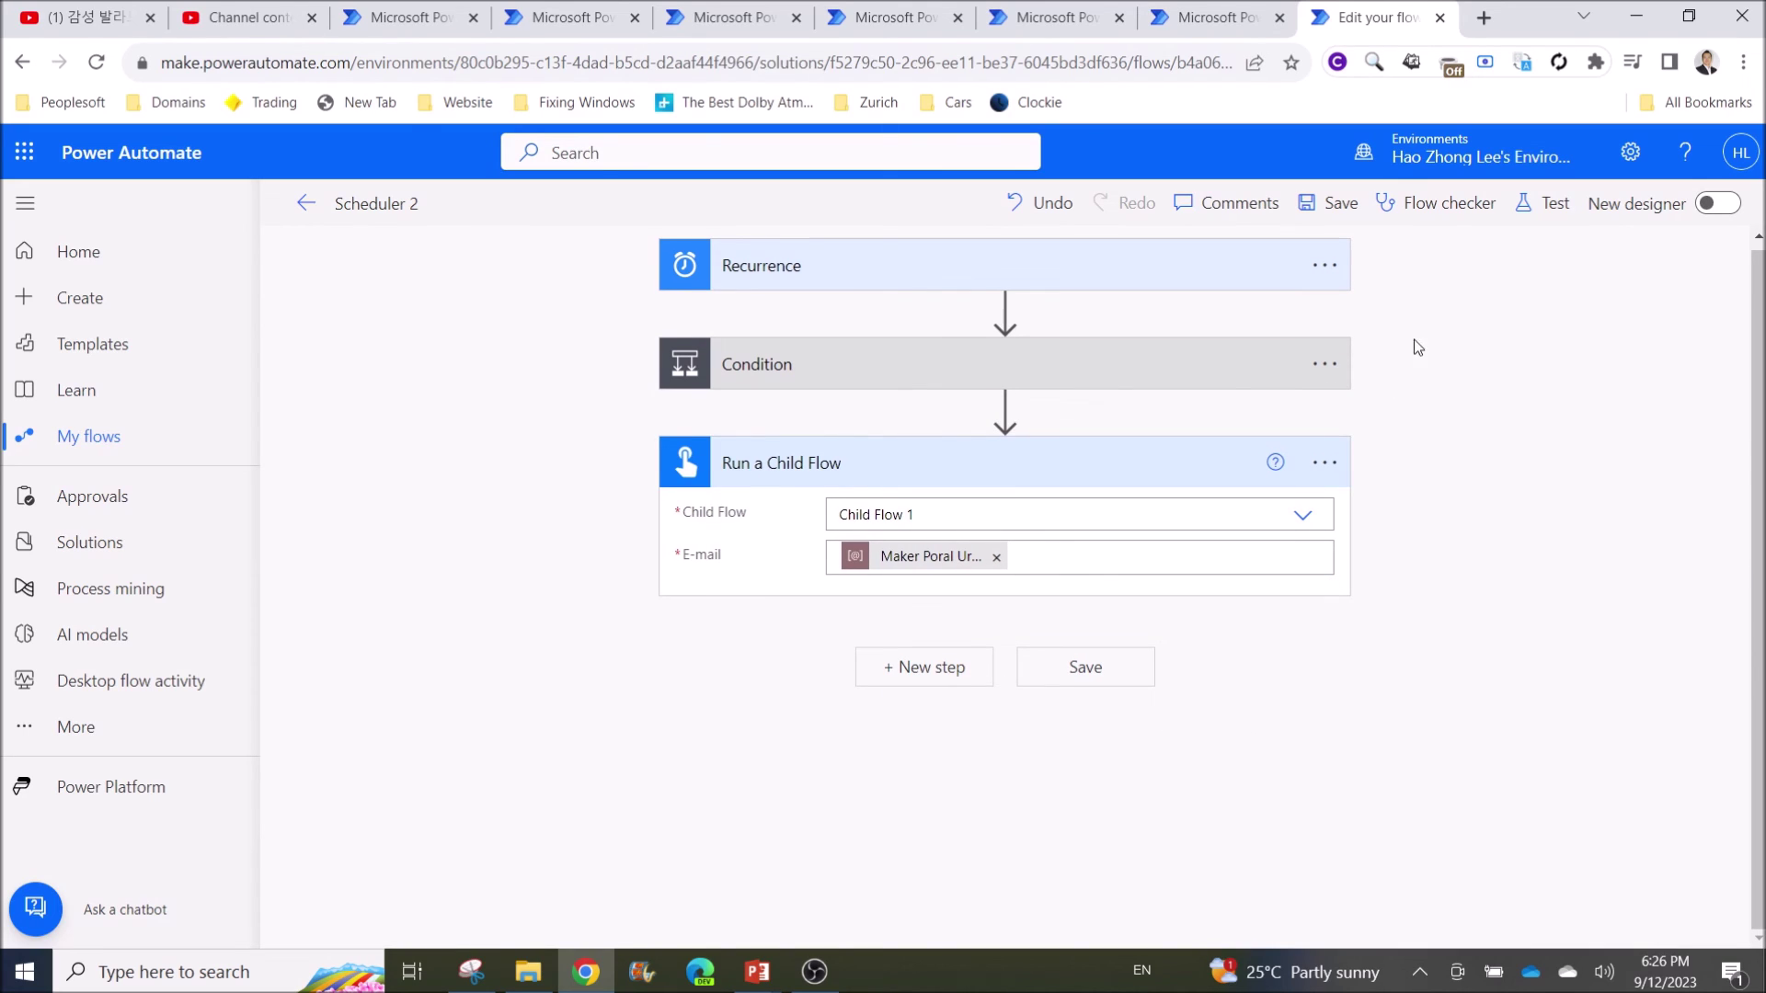
{"action": "left_click", "coordinate": [1433, 206]}
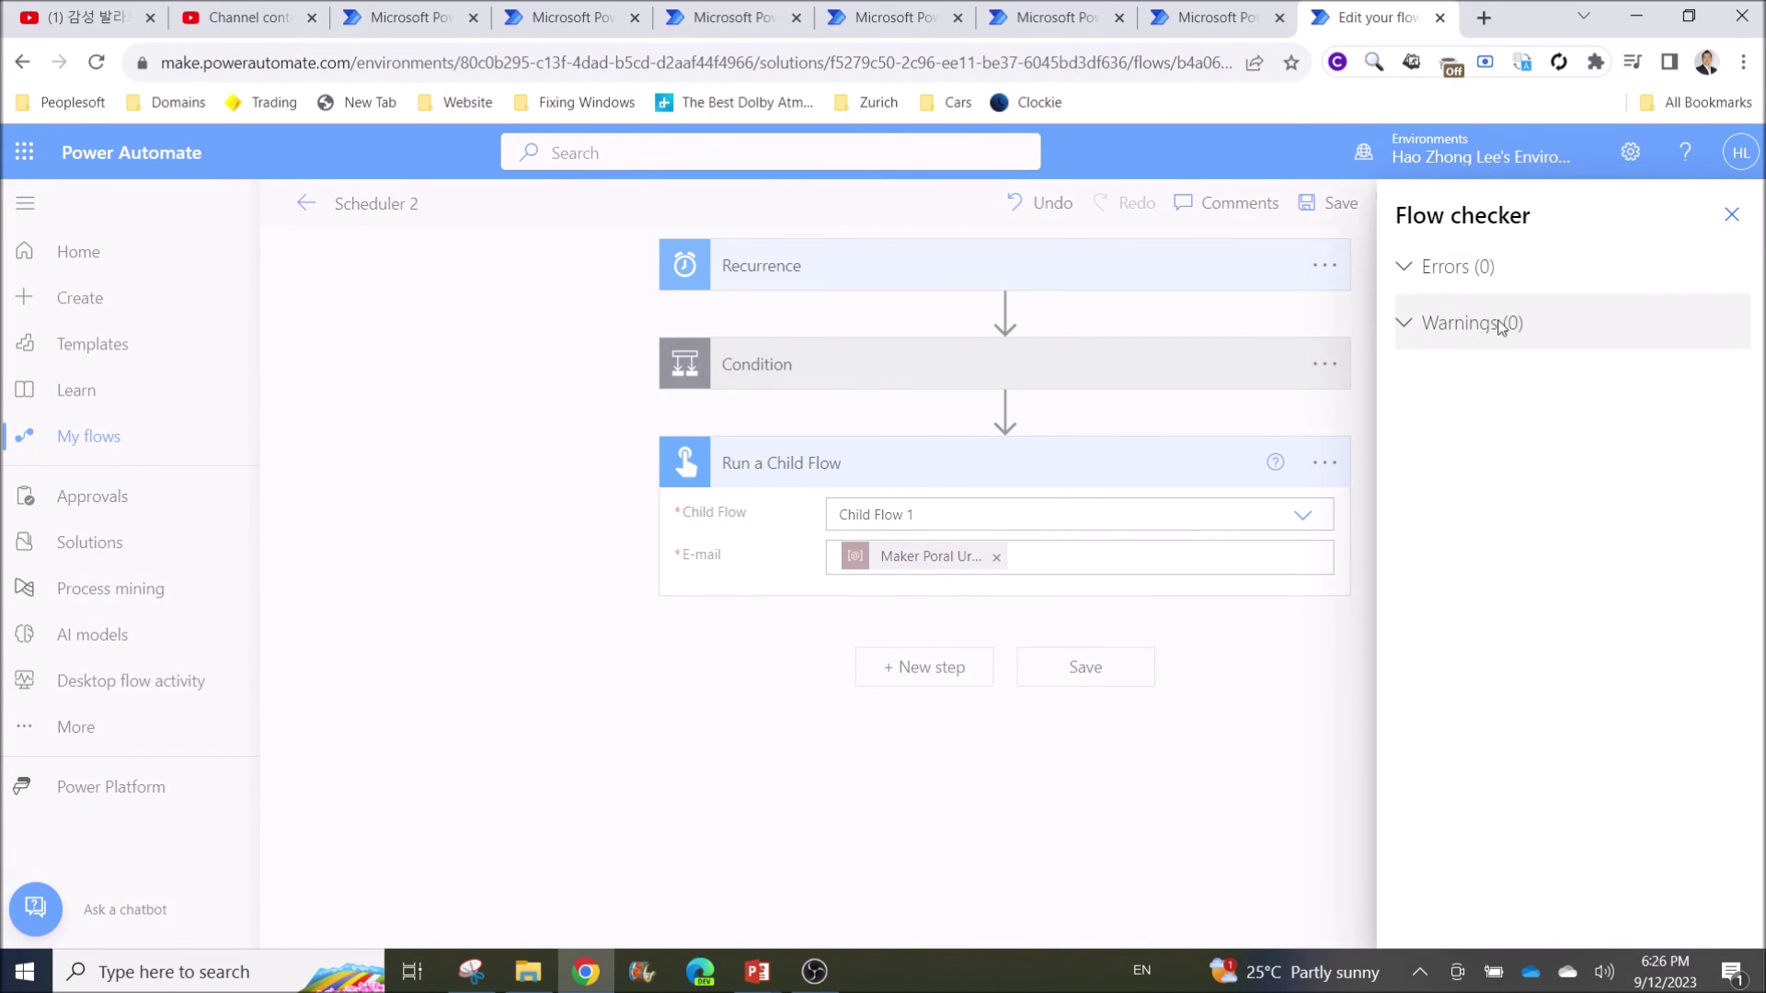
{"action": "left_click", "coordinate": [1731, 214]}
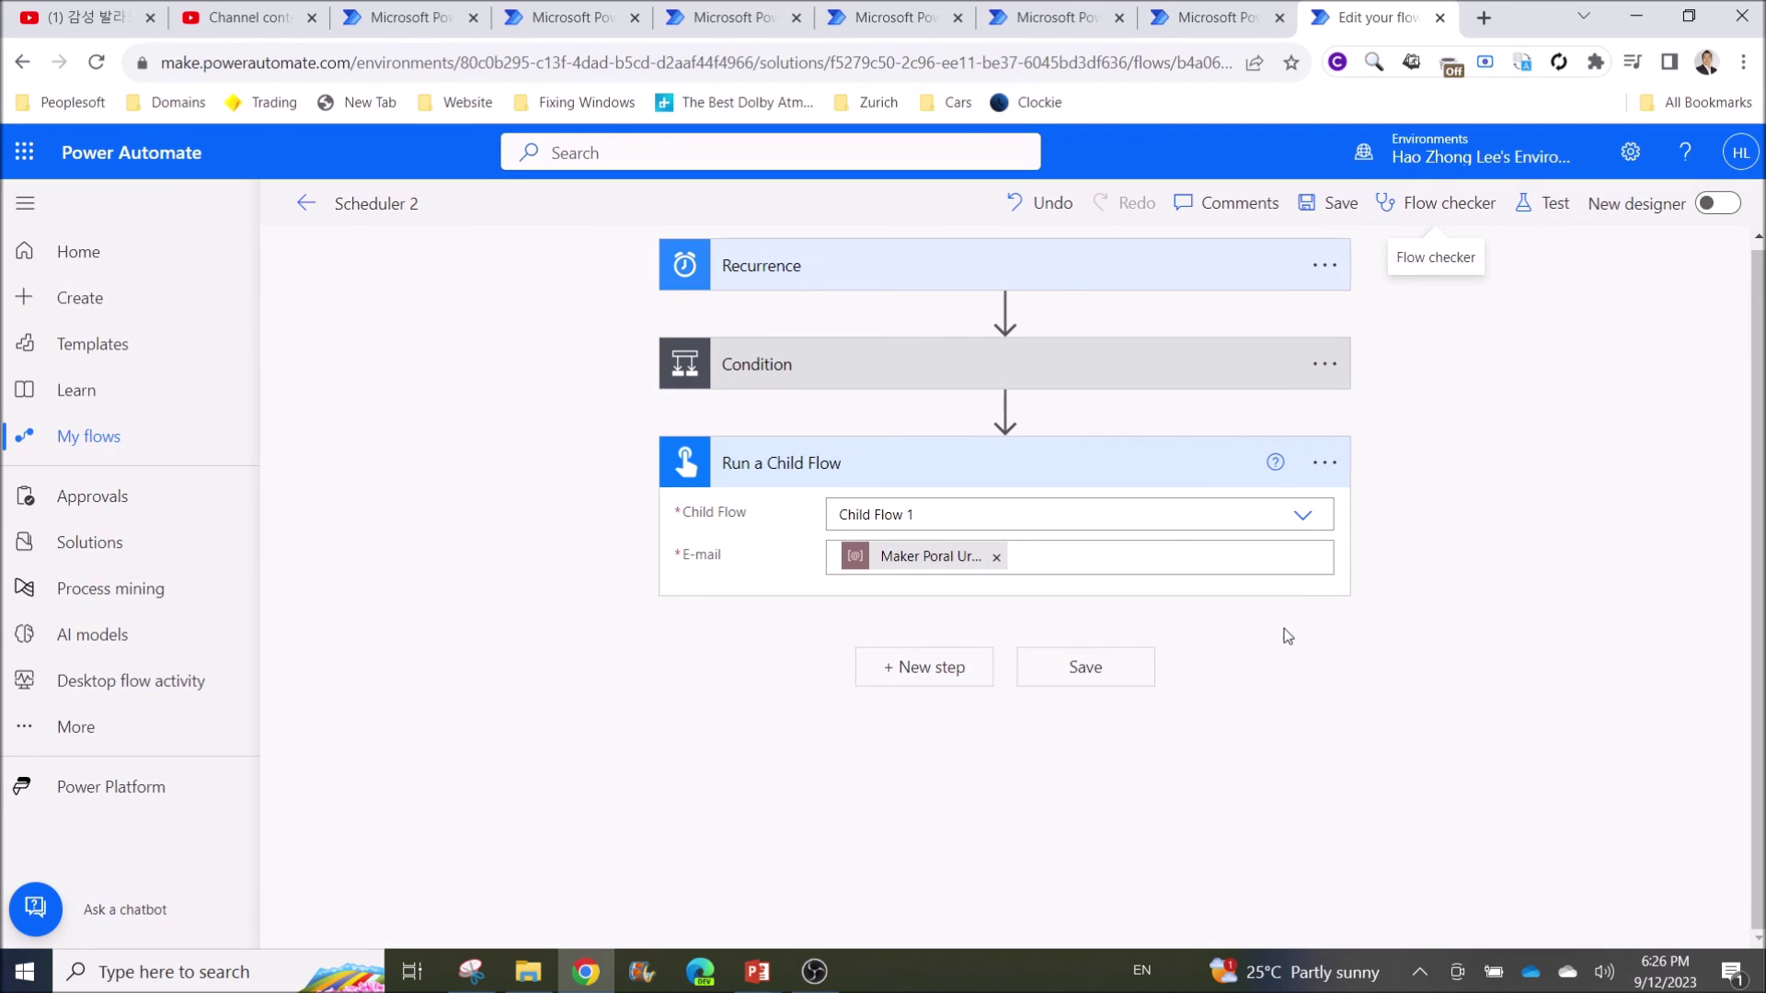
{"action": "left_click", "coordinate": [1004, 408]}
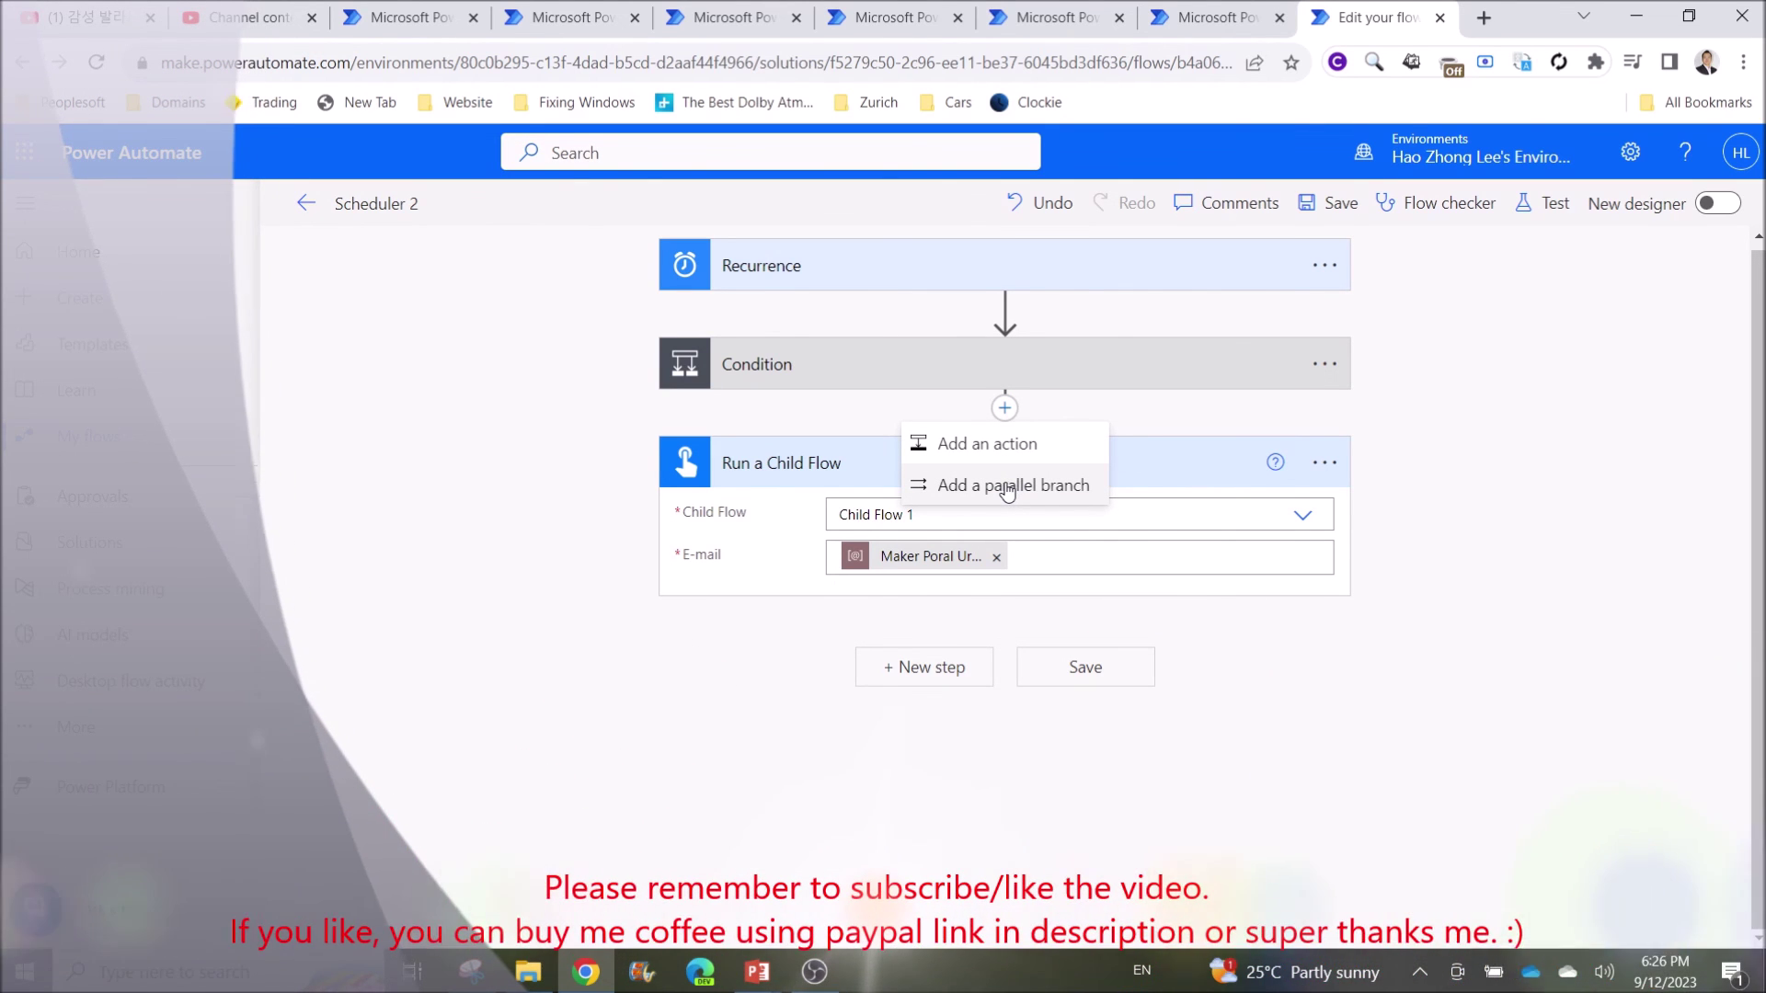
Create a parallel branch under Condition with a second Run a Child Flow calling Child Flow 1
{"action": "left_click", "coordinate": [1008, 488]}
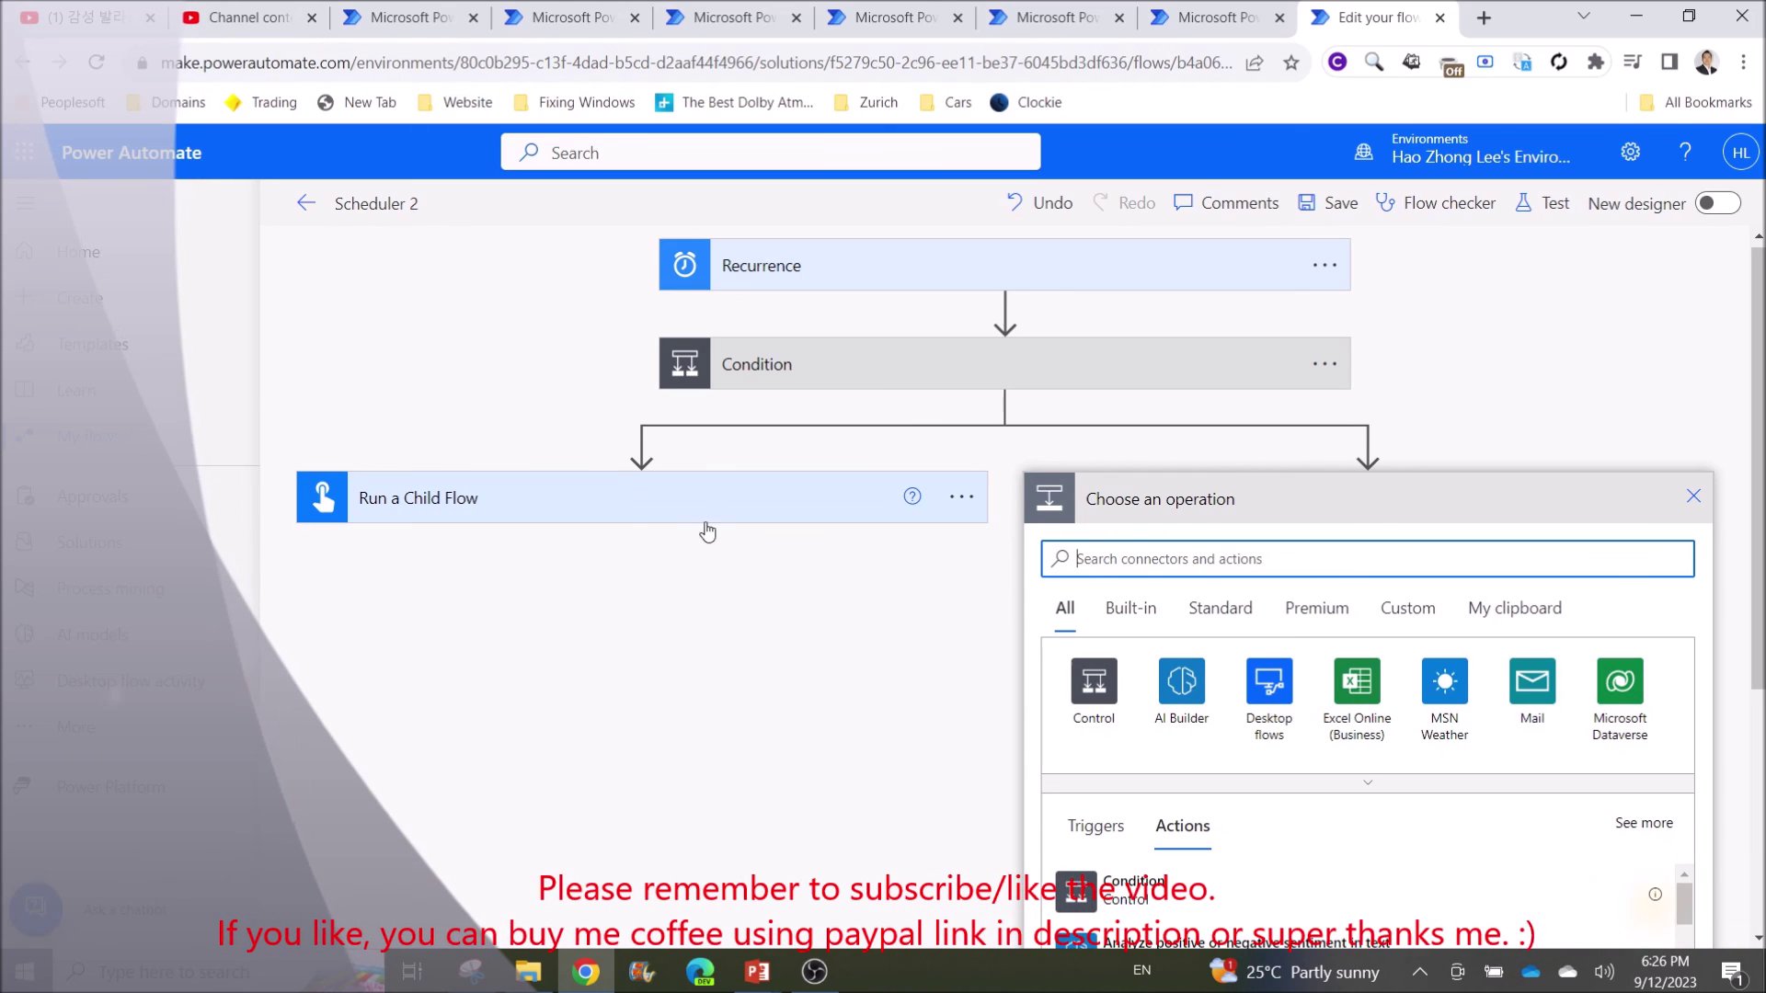
{"action": "left_click", "coordinate": [644, 512]}
{"action": "left_click", "coordinate": [1187, 563]}
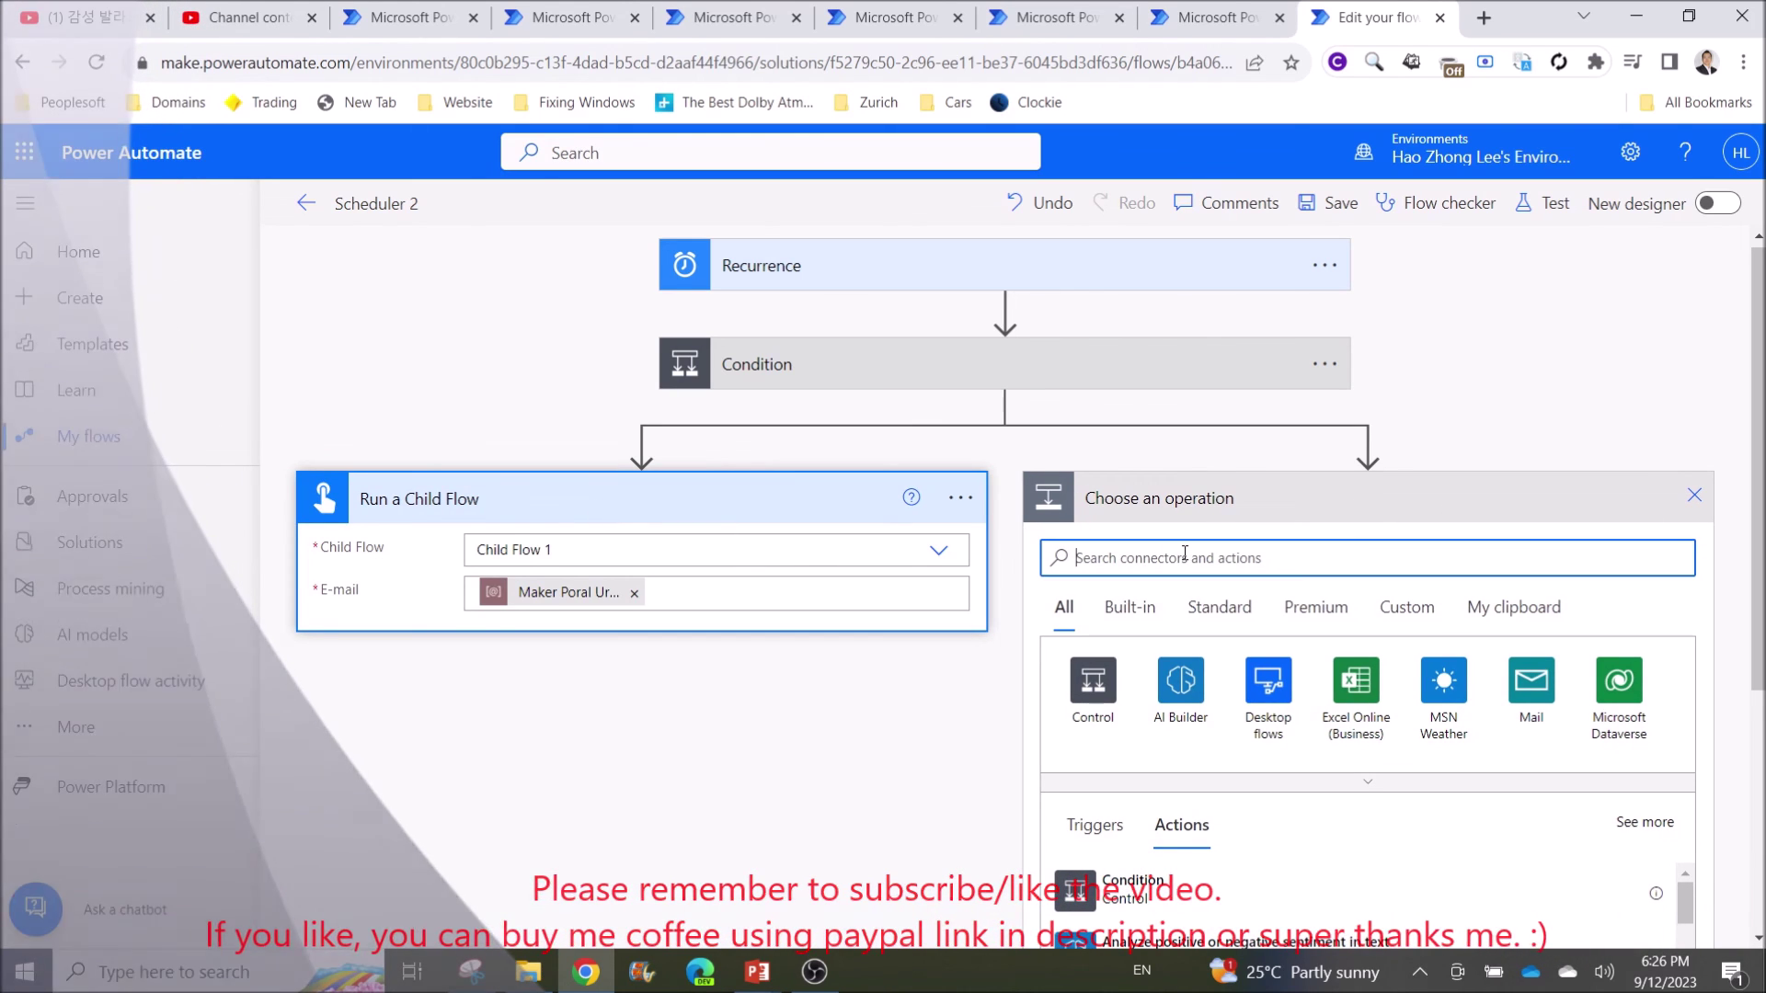
{"action": "type", "text": "child f"}
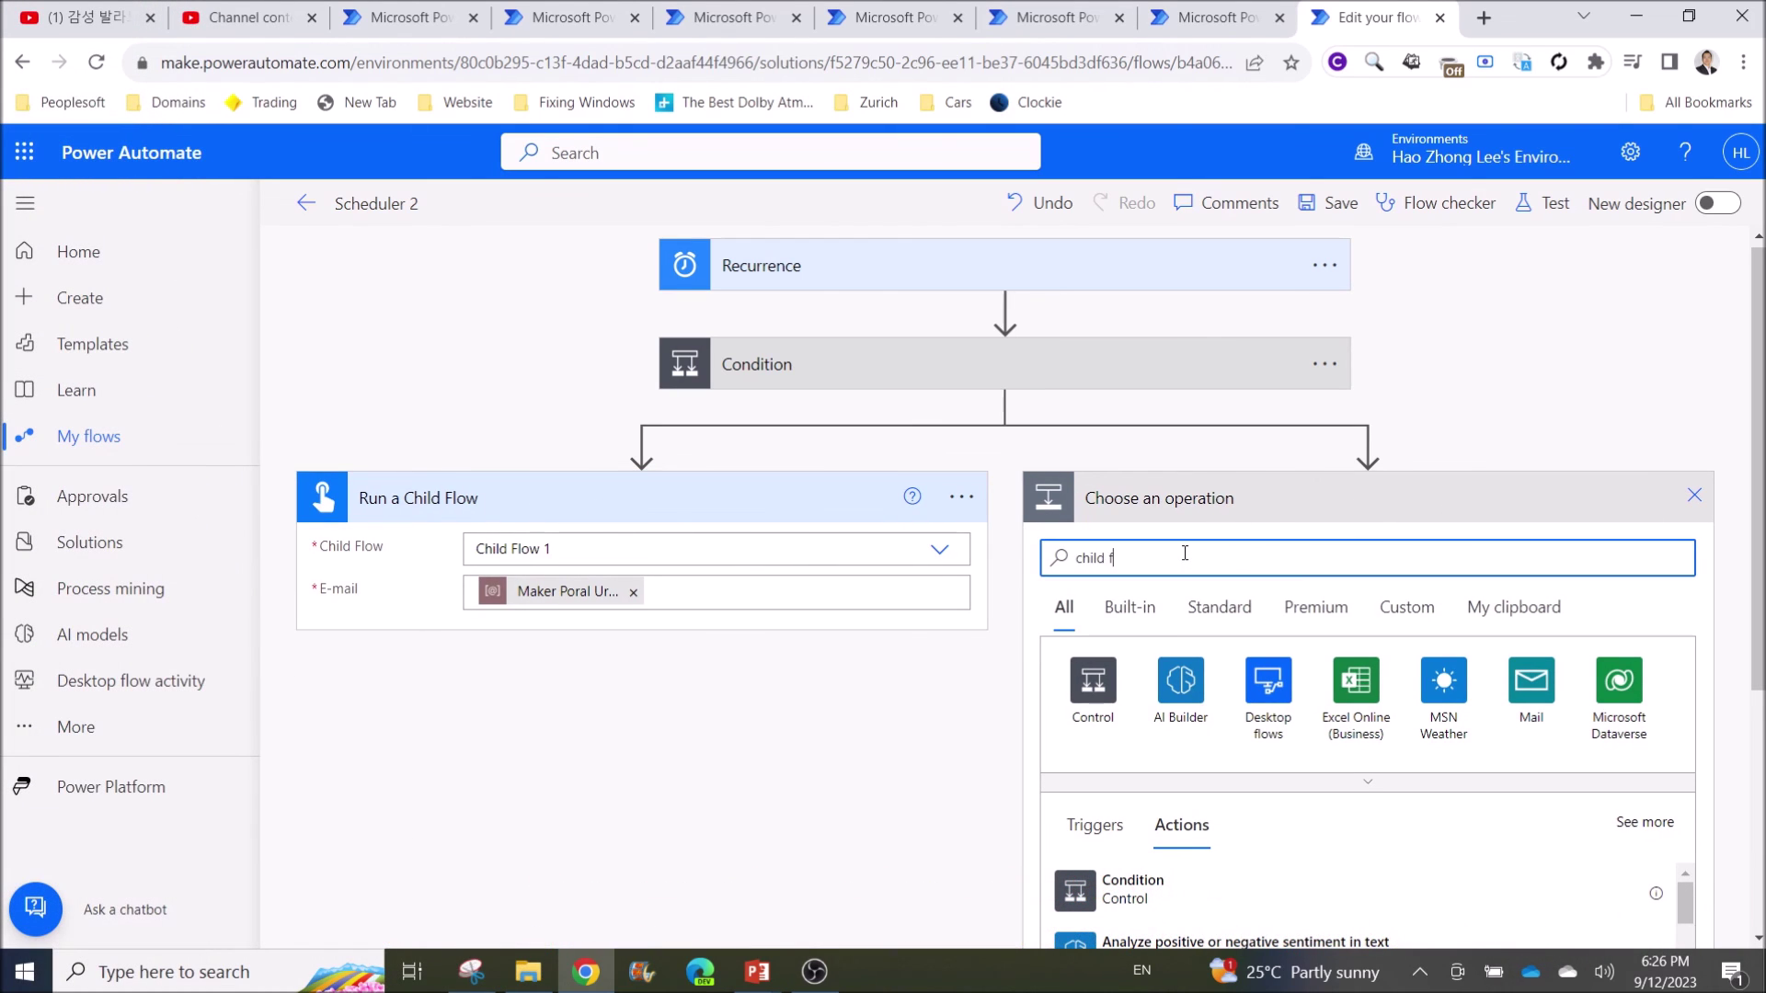
{"action": "type", "text": "low"}
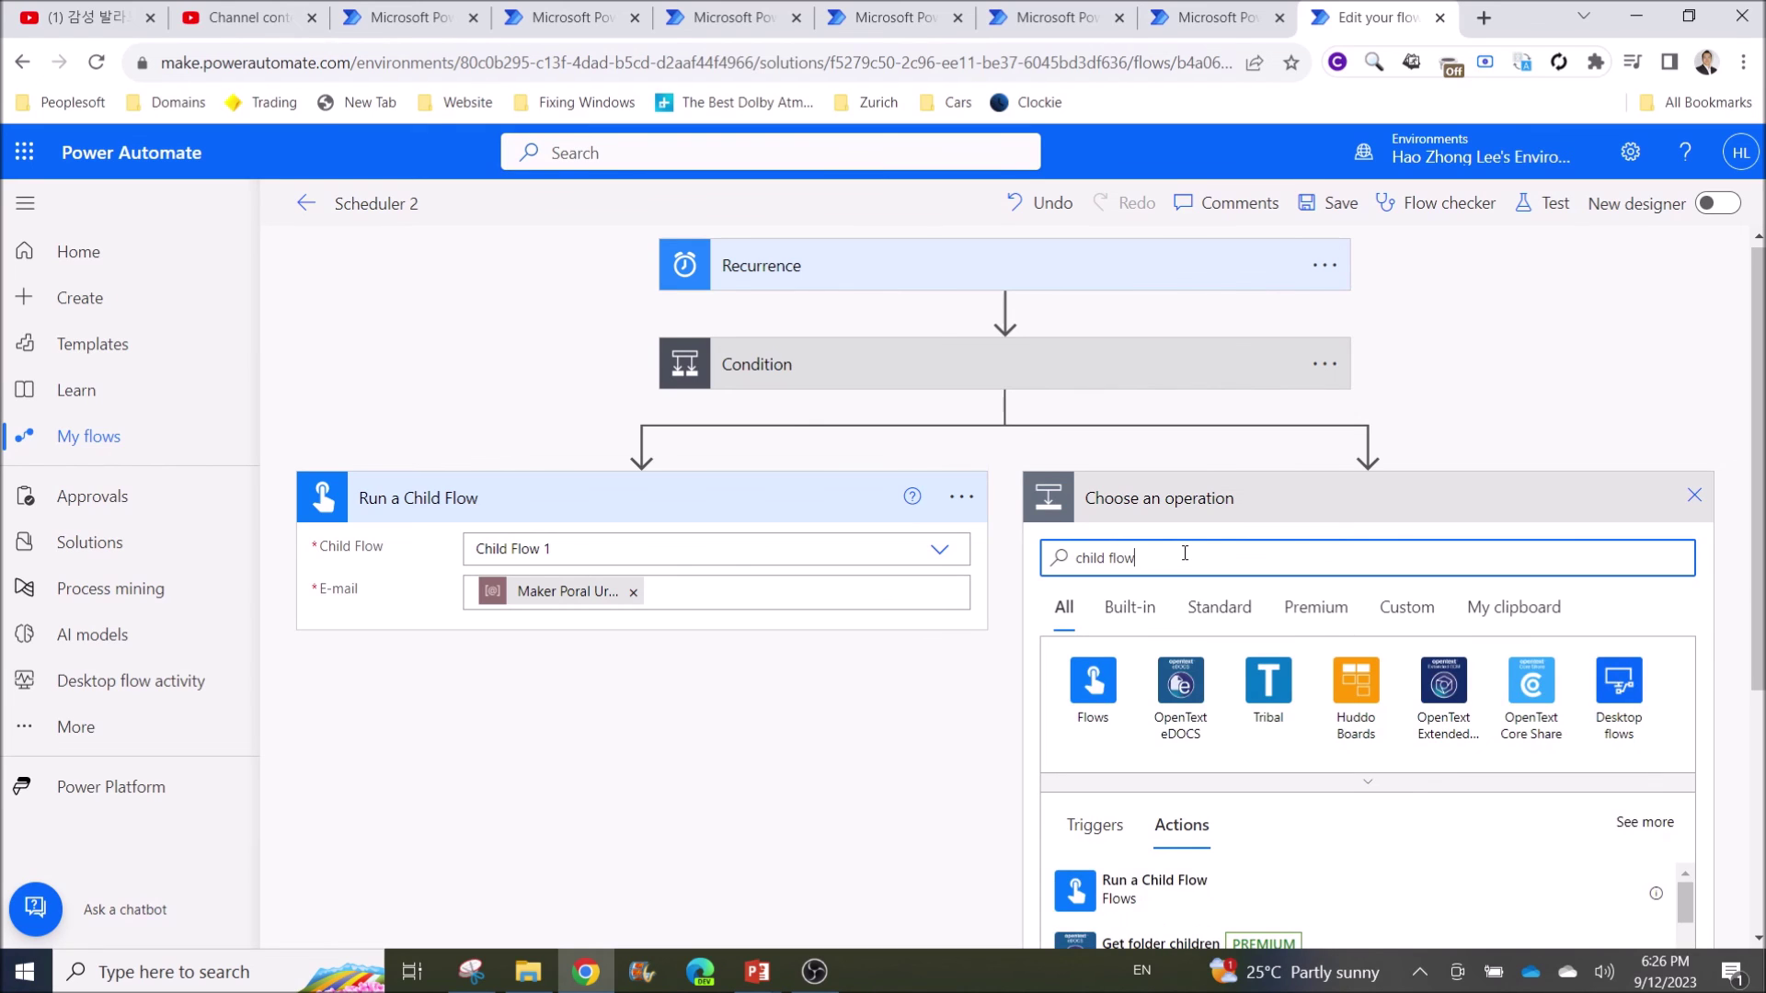
{"action": "scroll", "coordinate": [1228, 625], "scroll_direction": "down", "scroll_amount": 3}
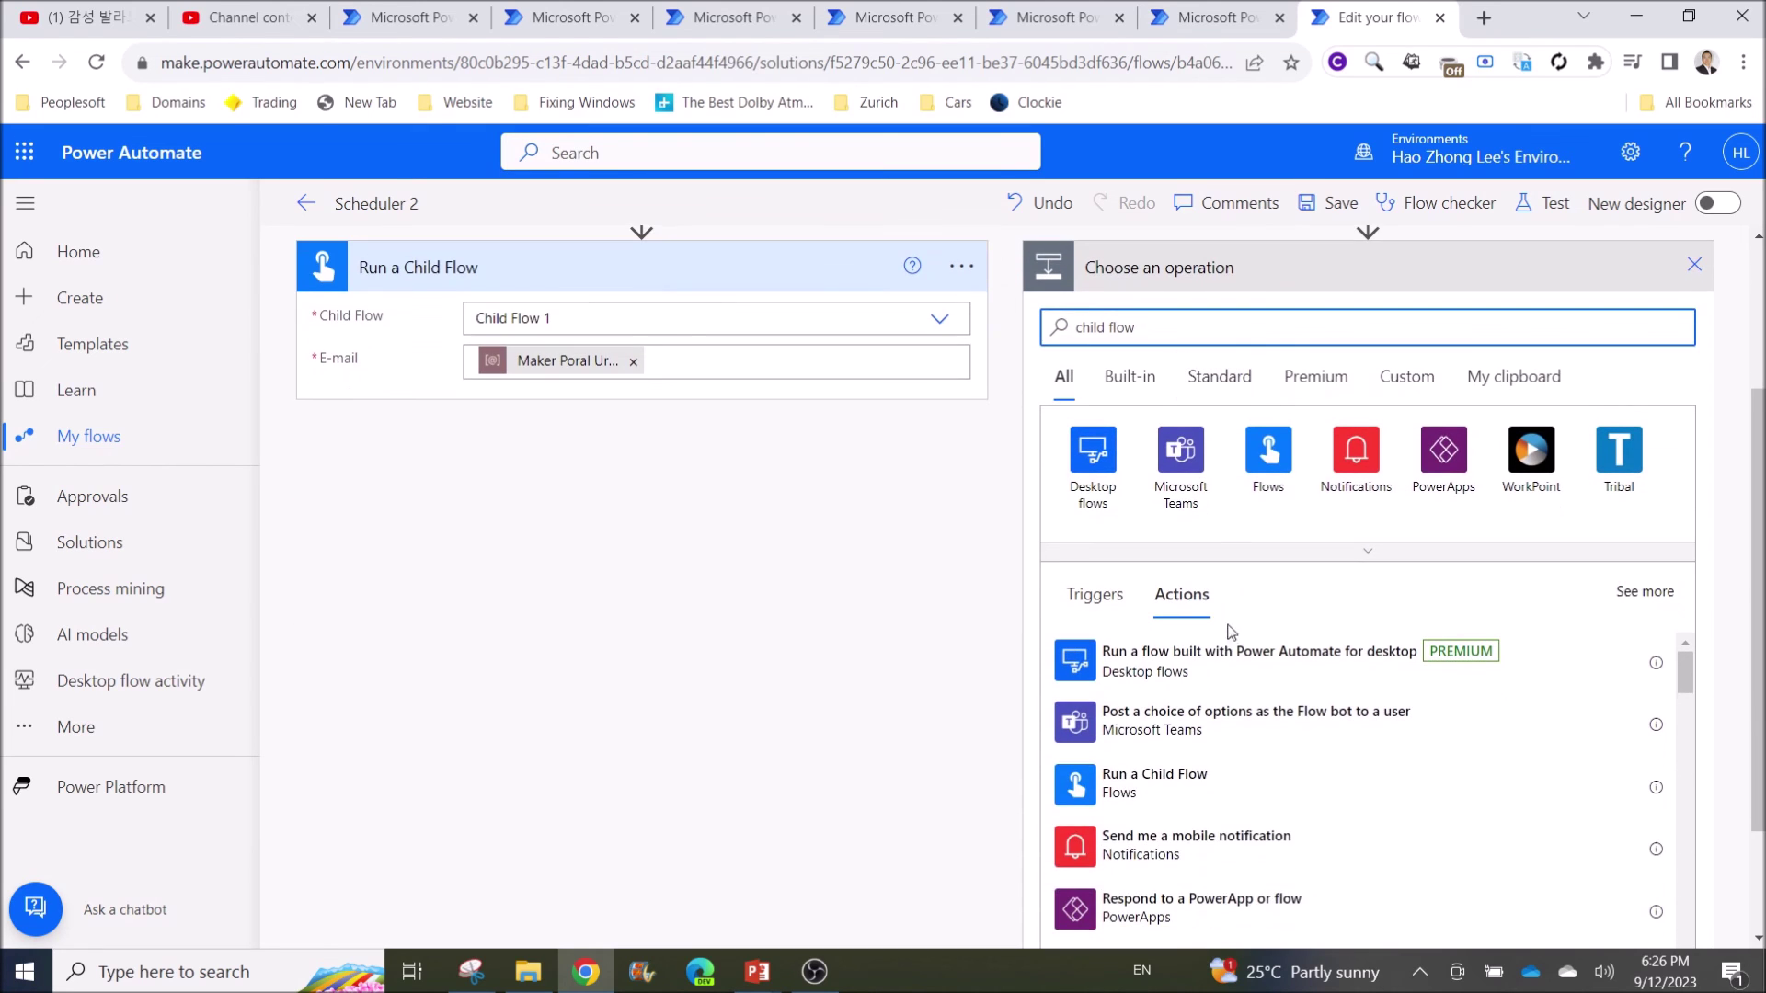
{"action": "left_click", "coordinate": [1130, 790]}
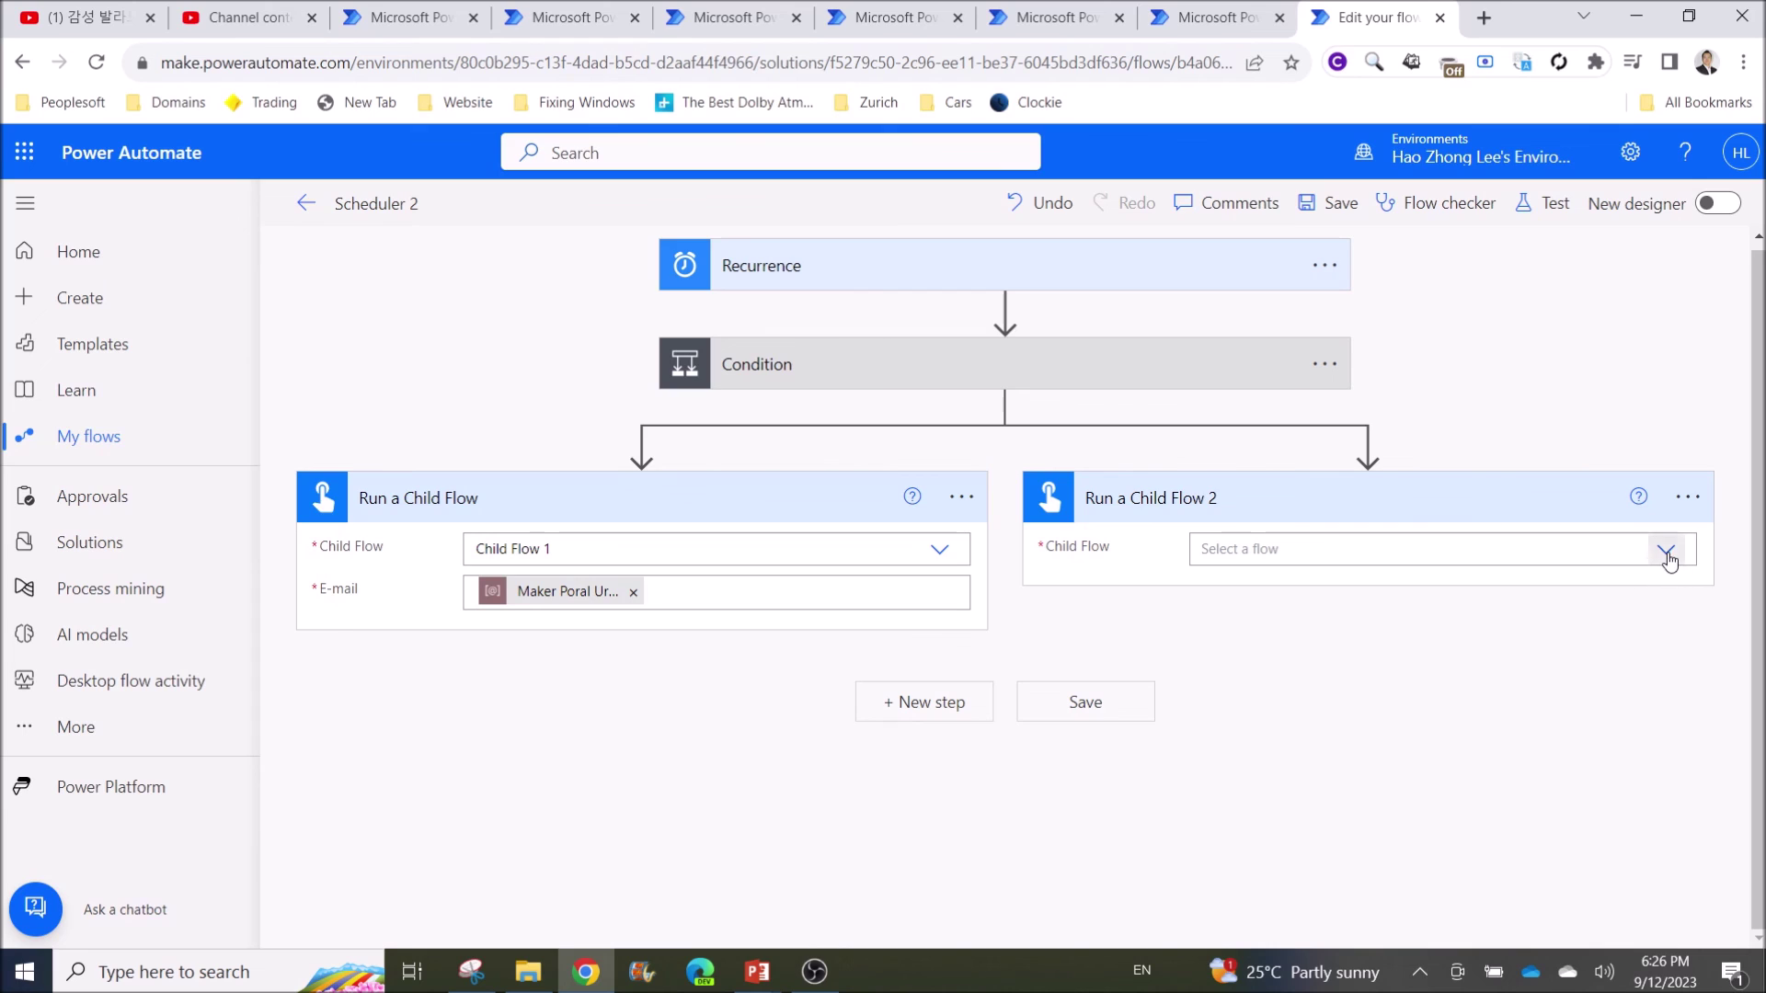
{"action": "left_click", "coordinate": [1665, 550]}
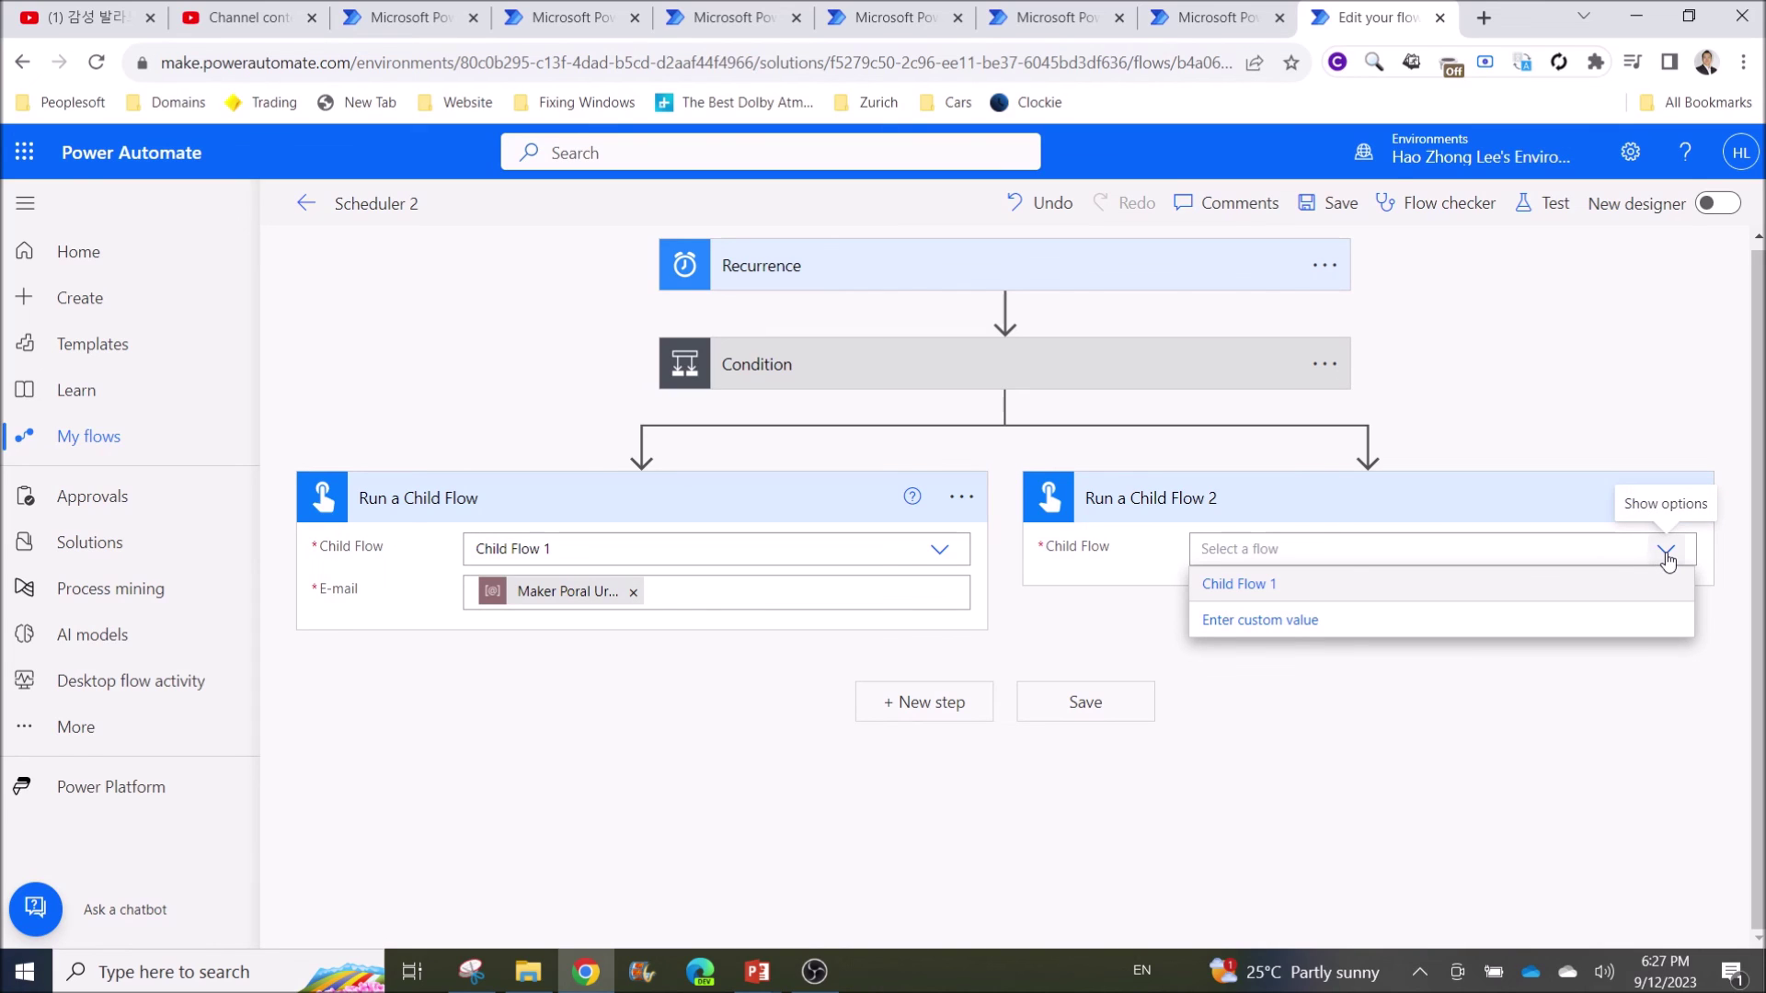
{"action": "left_click", "coordinate": [1218, 584]}
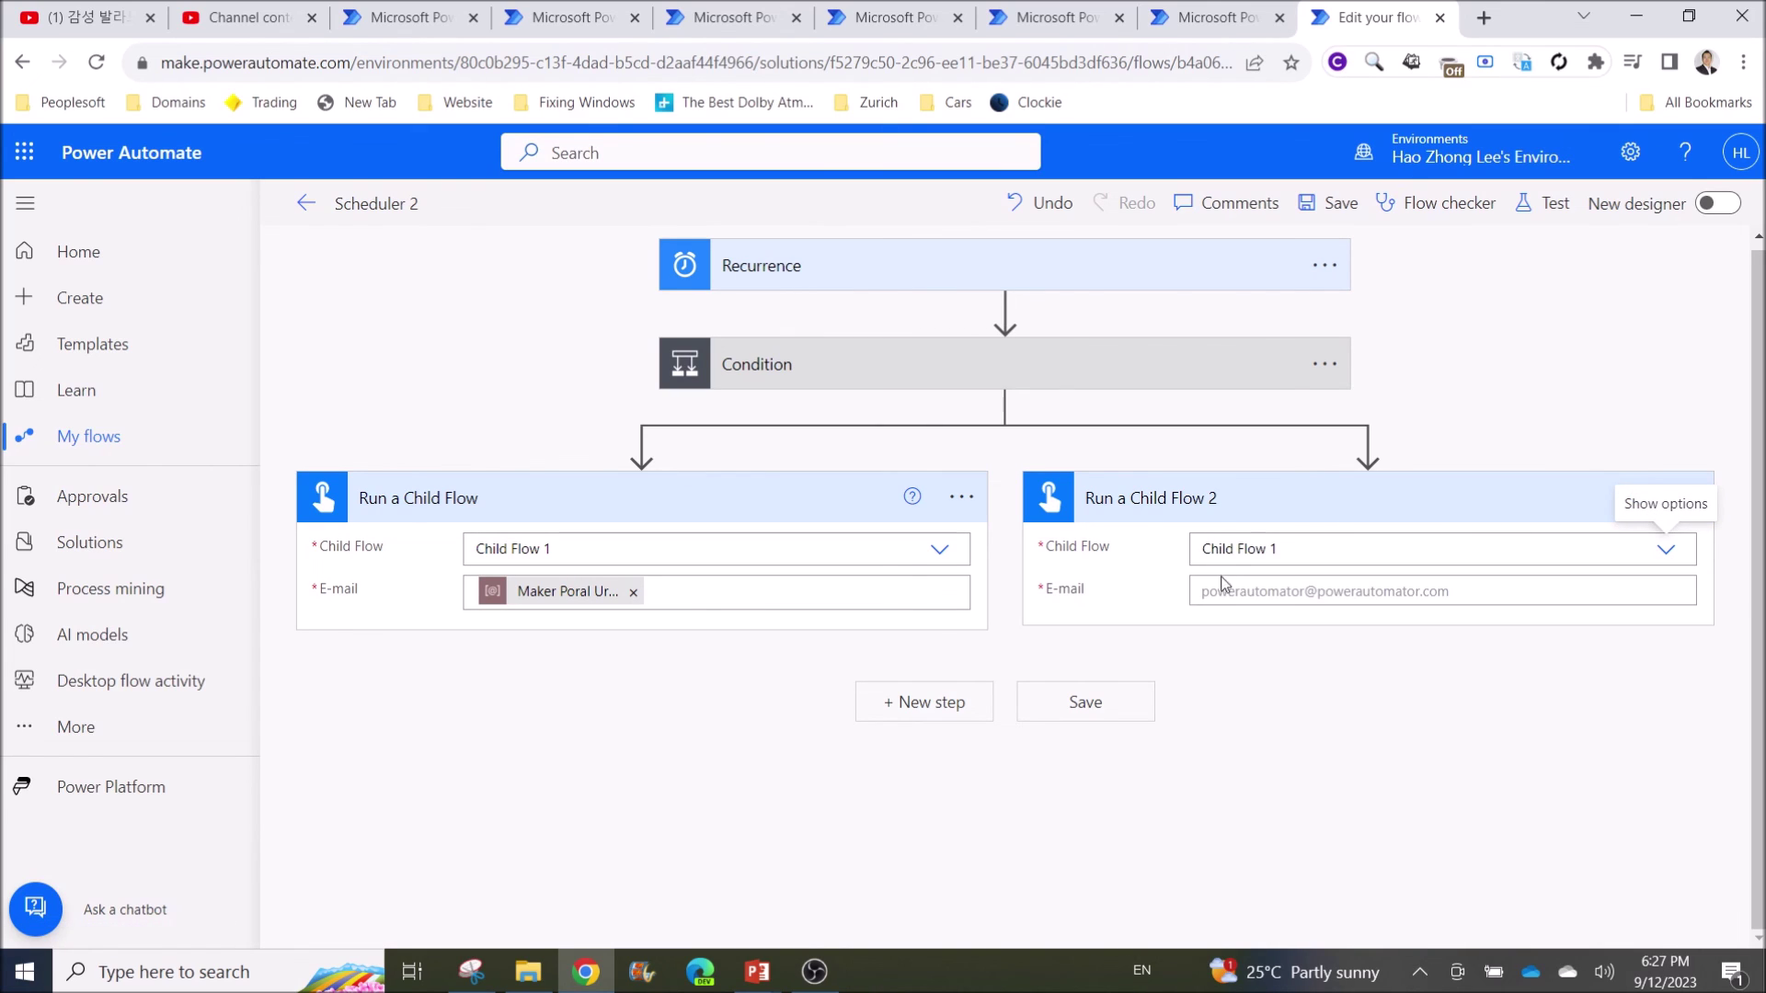
{"action": "left_click", "coordinate": [1239, 598]}
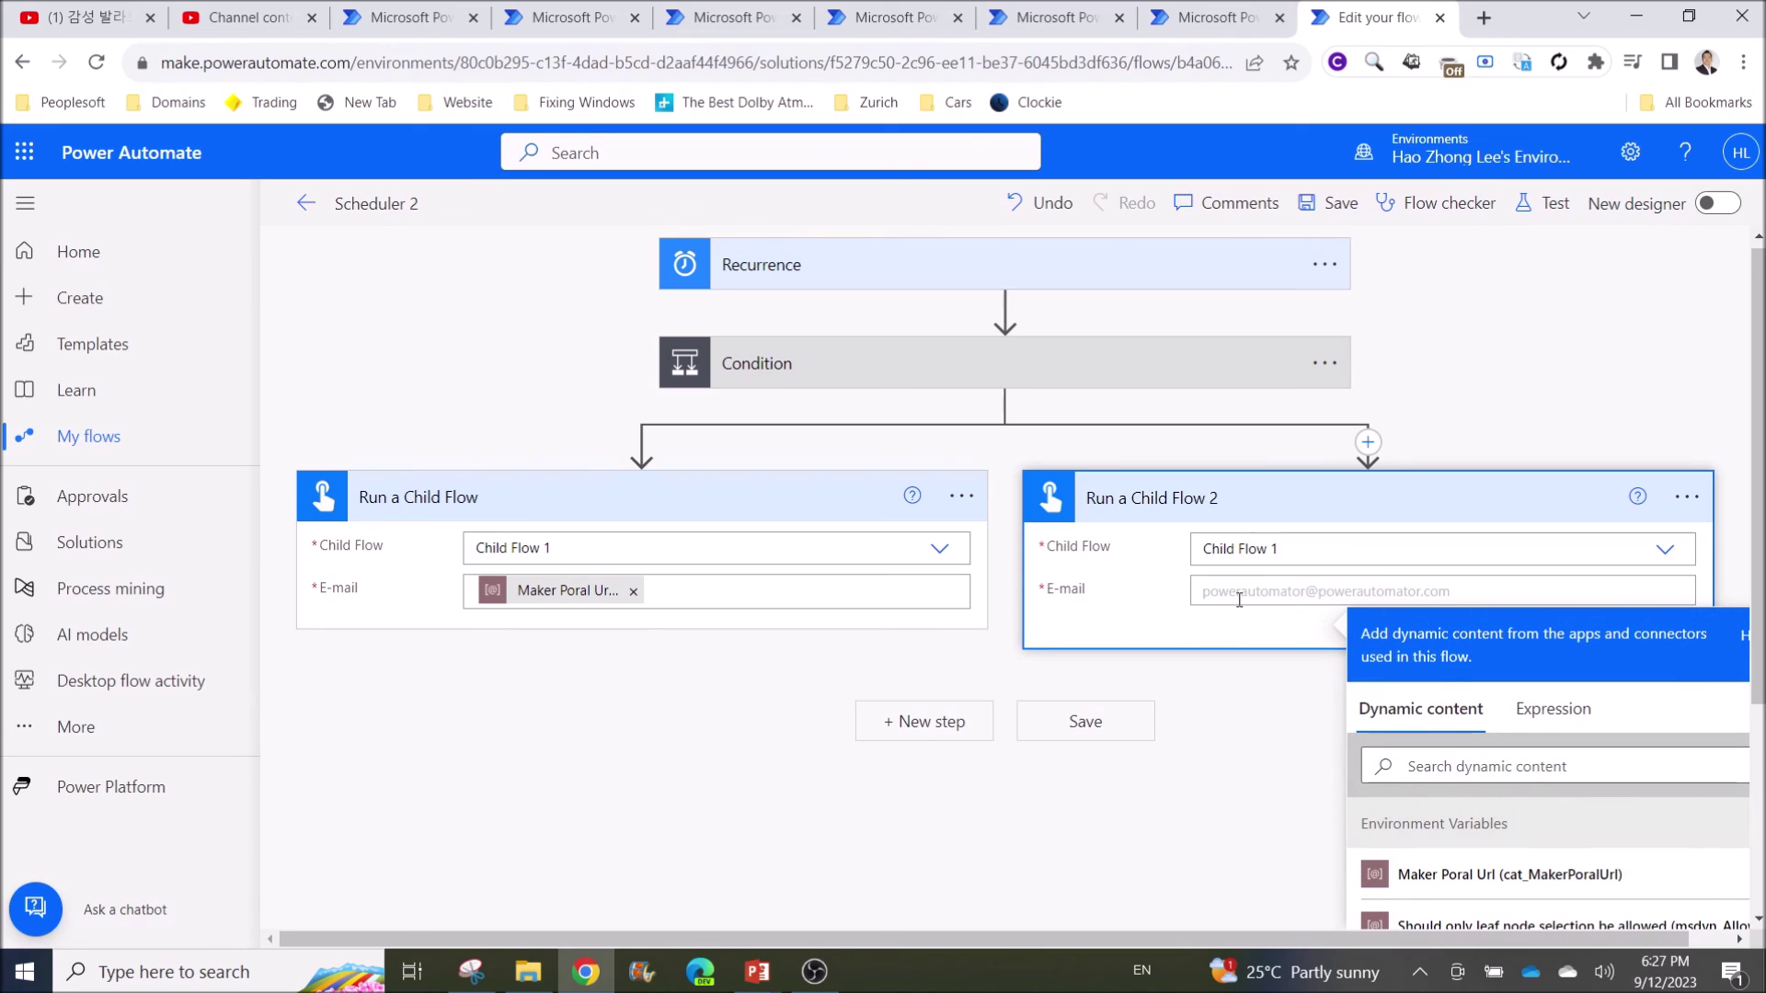